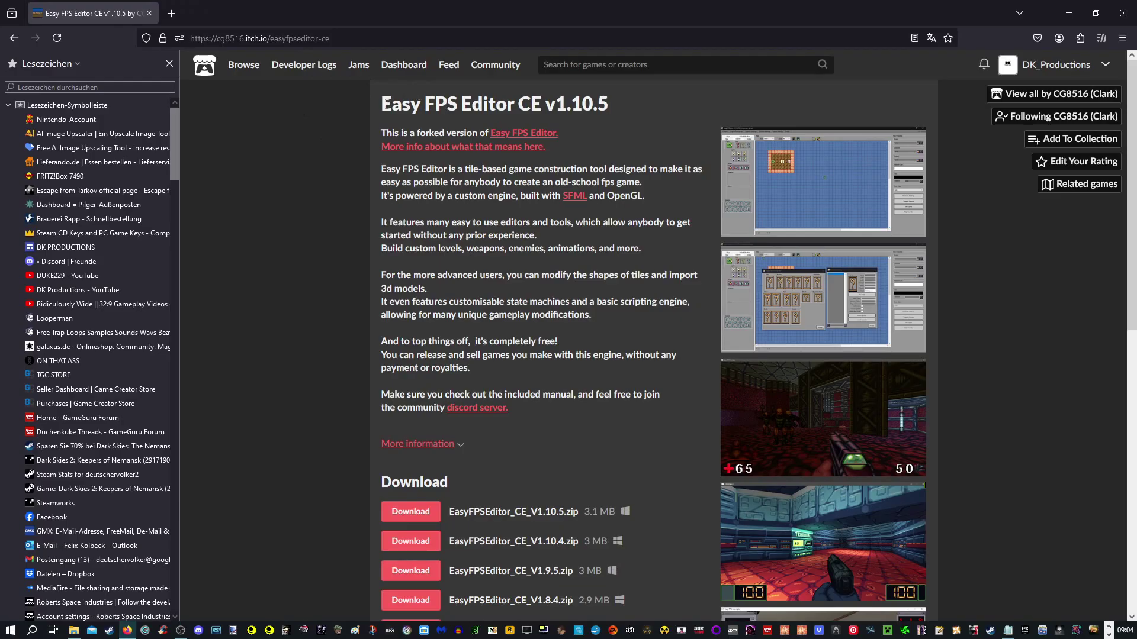
Look through the Easy FPS Editor CE page on itch.io, including its description, downloads, development log and community topics.
drag(388, 98, 610, 104)
click(426, 98)
drag(386, 104, 542, 105)
scroll(820, 290, down, 5)
scroll(604, 312, down, 3)
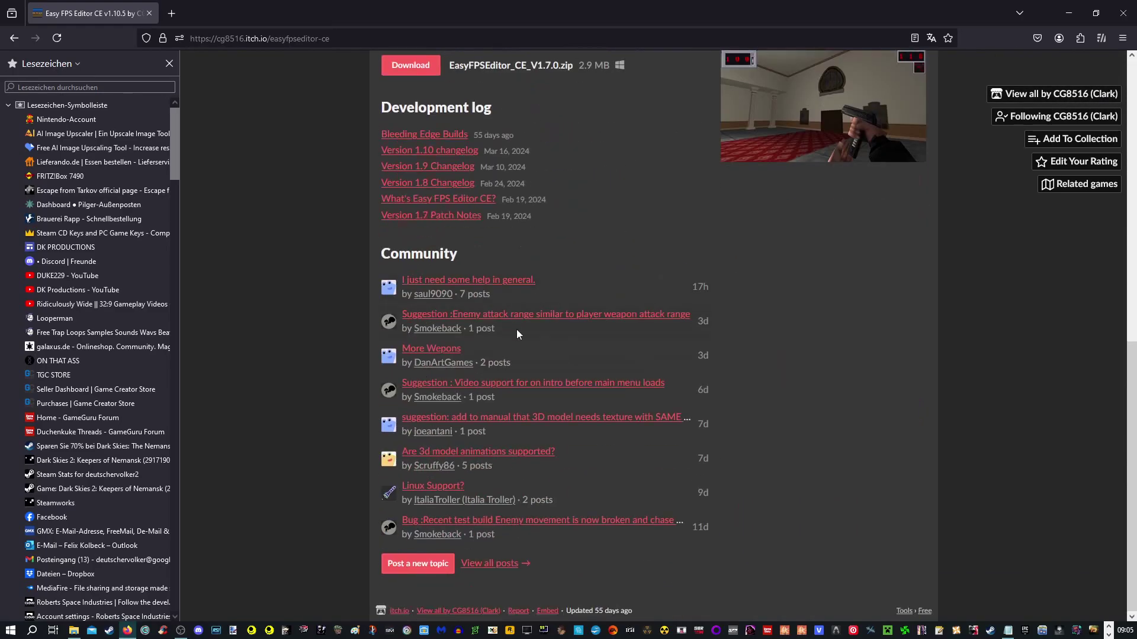
scroll(590, 362, up, 8)
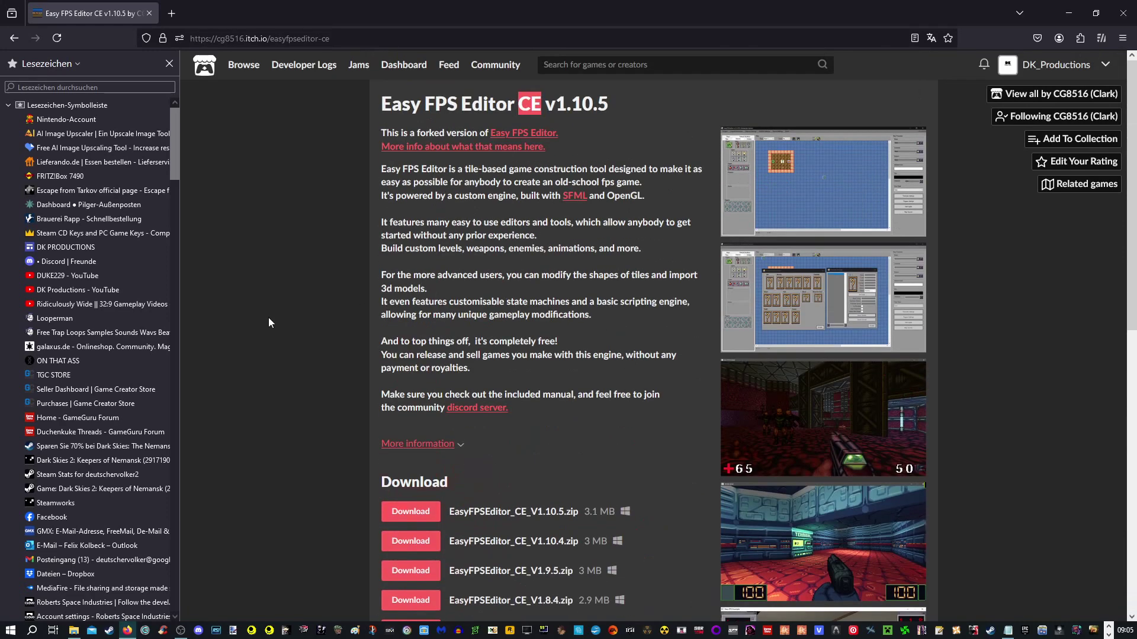
click(268, 317)
scroll(533, 438, down, 3)
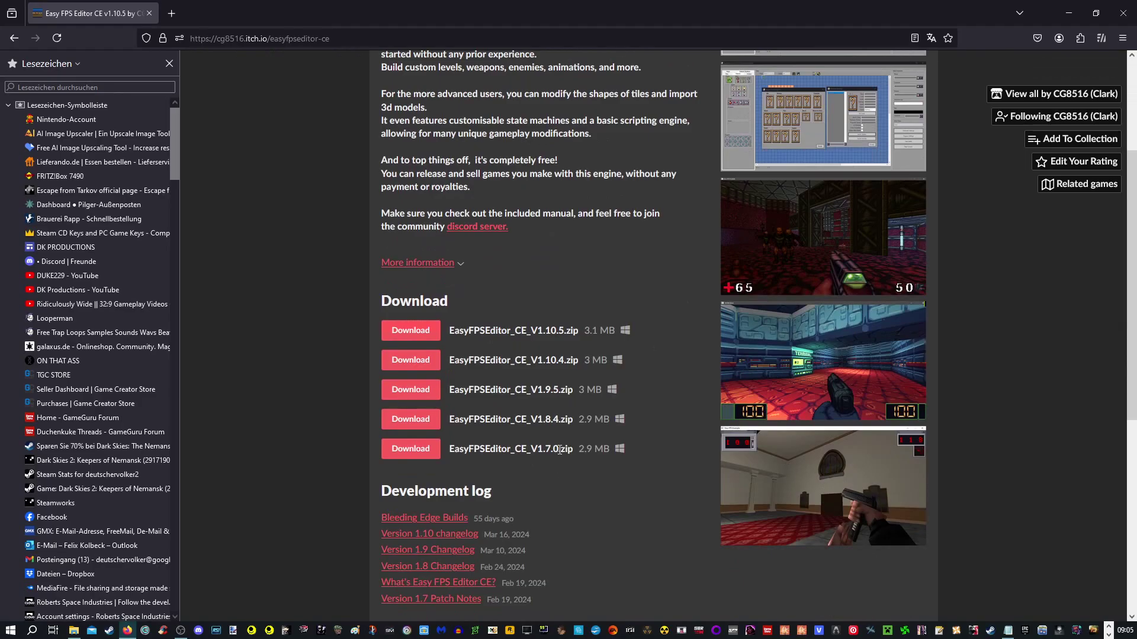
scroll(610, 423, up, 3)
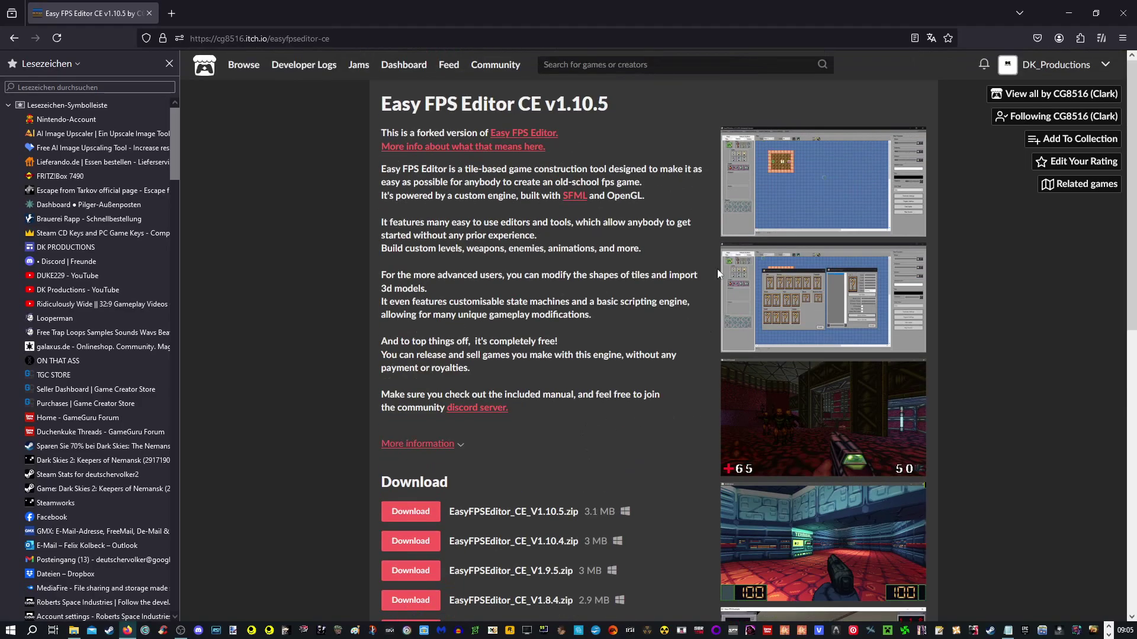
scroll(862, 503, down, 3)
scroll(841, 497, up, 3)
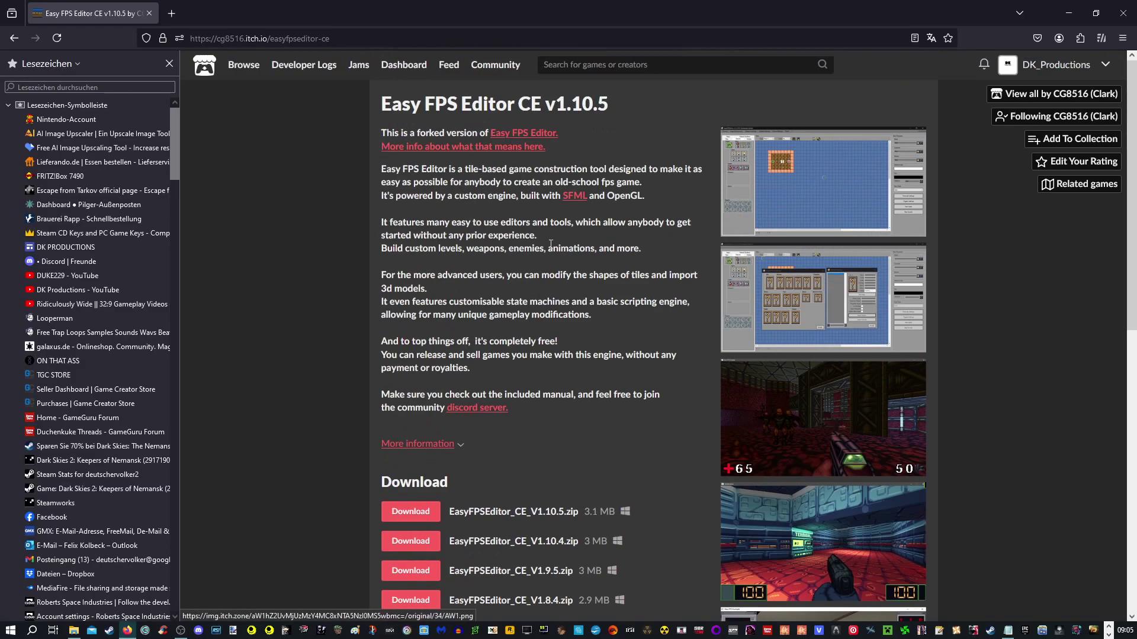
scroll(450, 379, down, 2)
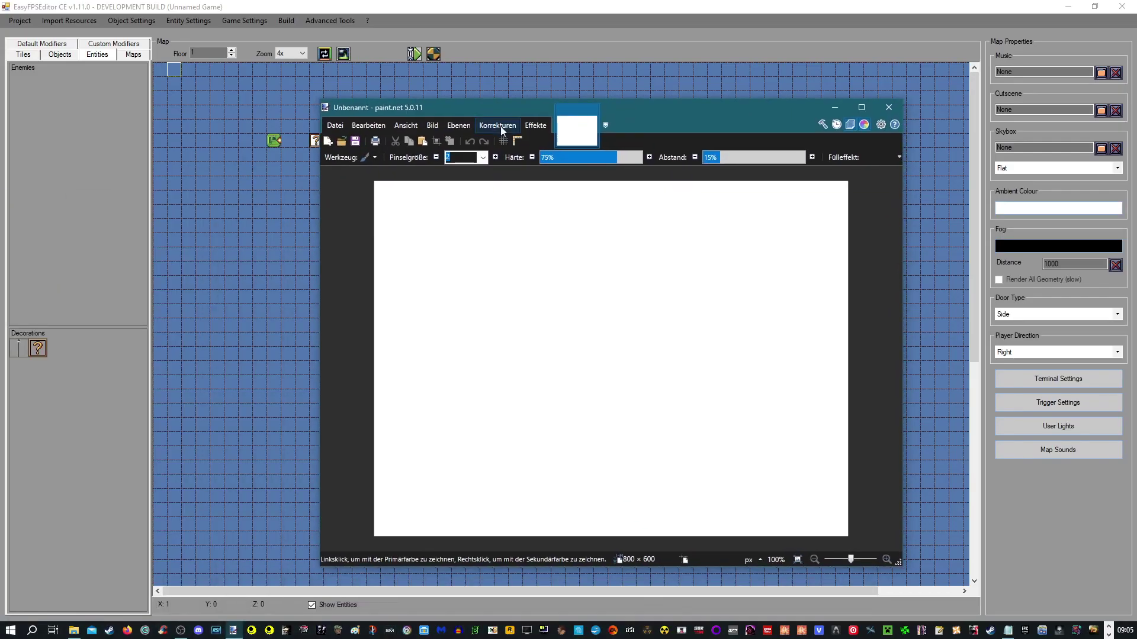
In paint.net, dismiss the update notice and erase the white background of the 800 × 600 canvas to transparency using the Magic Wand.
click(735, 301)
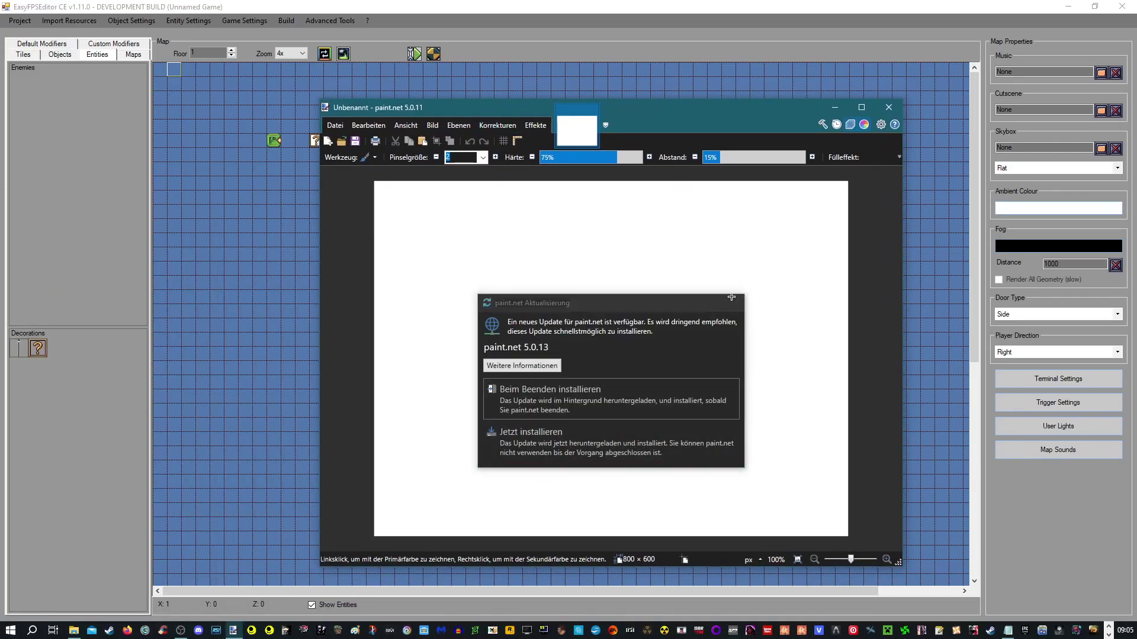
click(376, 160)
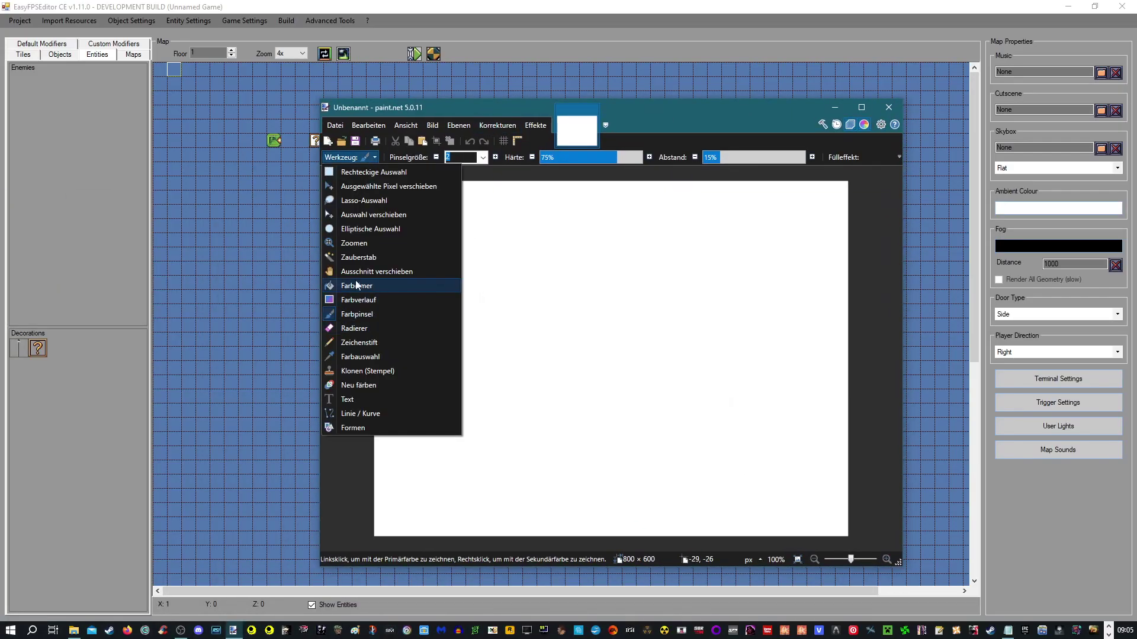
click(358, 257)
click(596, 317)
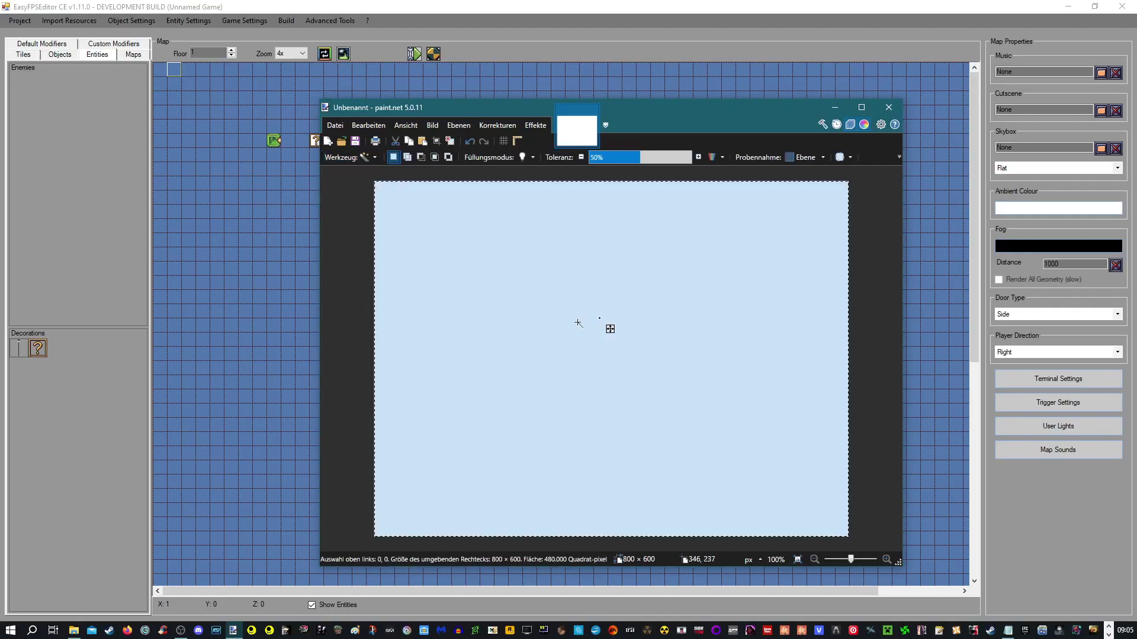
key(Delete)
Enlarge the paint.net window and make a black vertical pole about 11 × 421 px, rising from the canvas's lower edge at its centre.
click(375, 157)
click(355, 170)
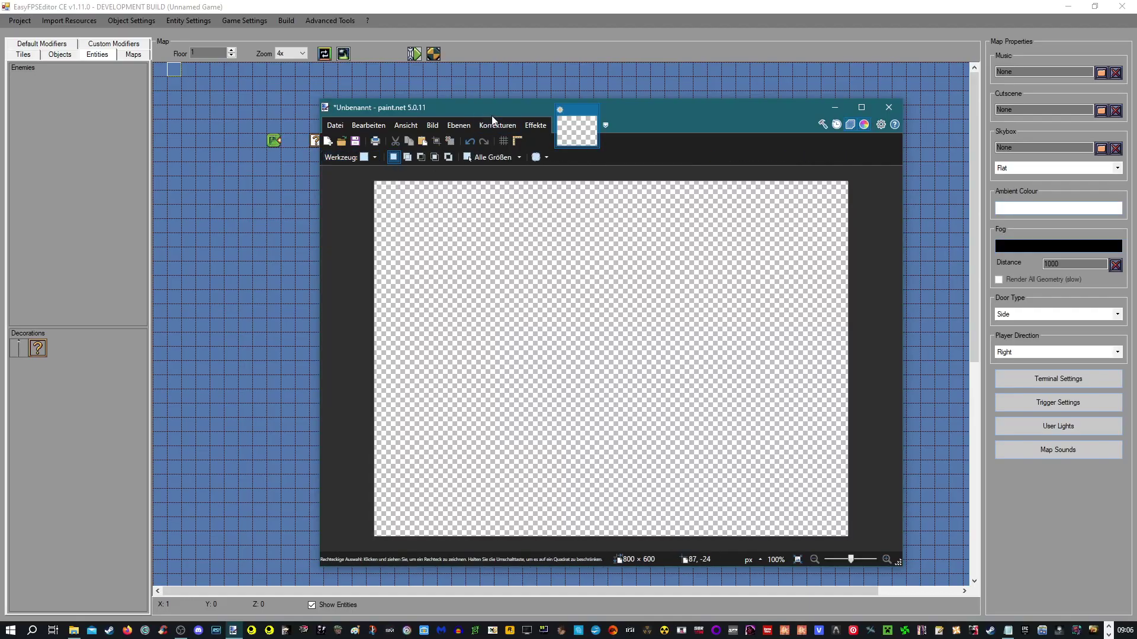
drag(866, 542, 954, 601)
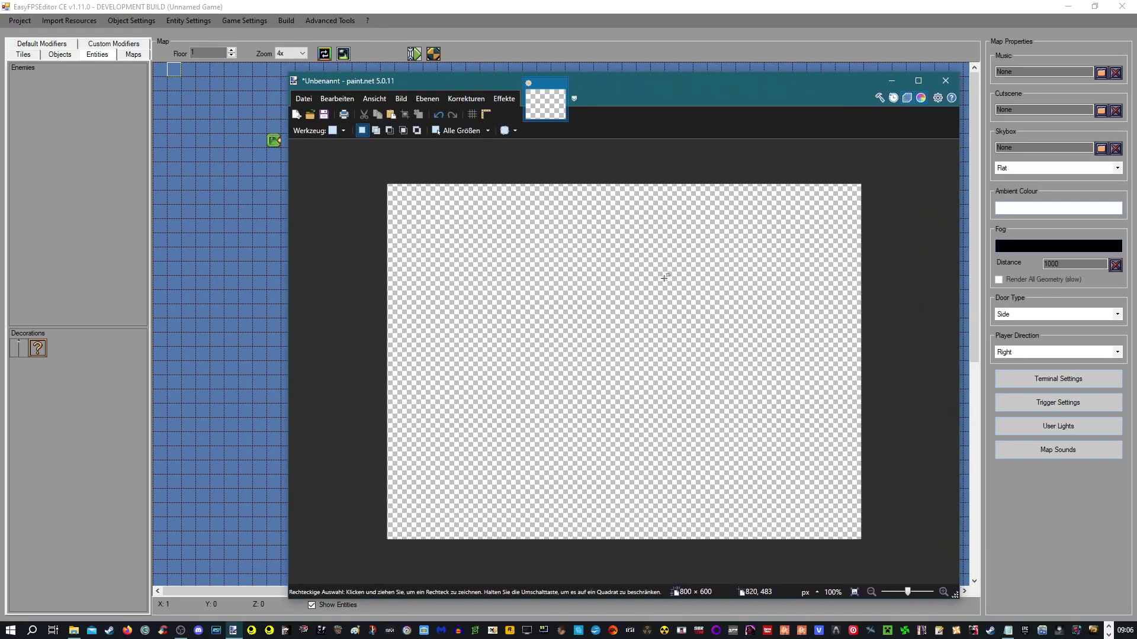
drag(597, 101, 574, 93)
click(320, 122)
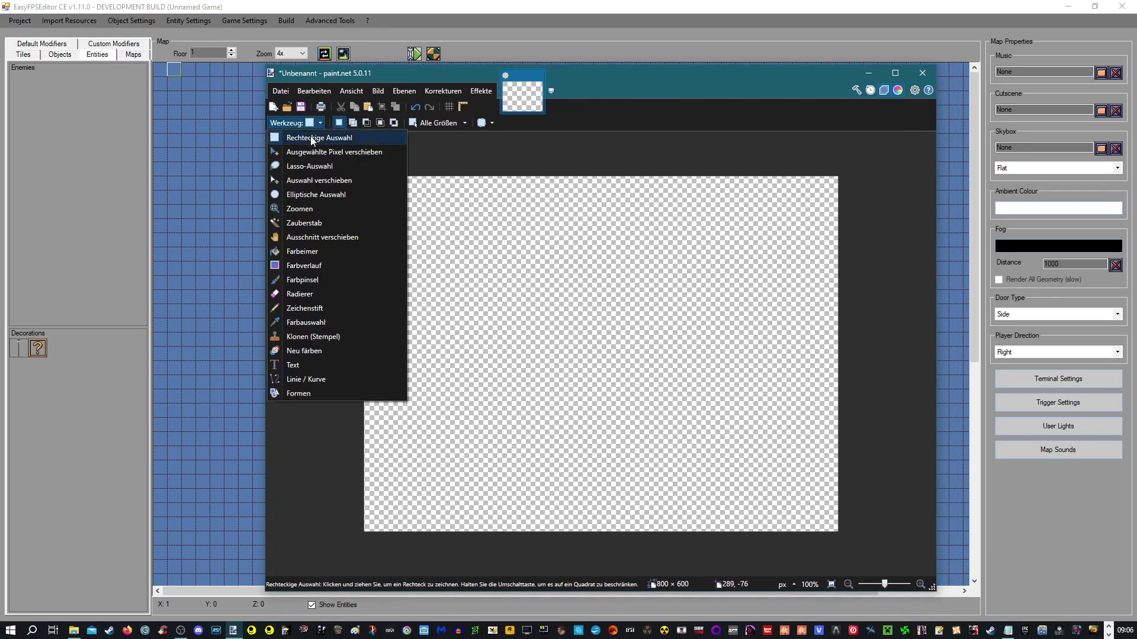
click(332, 140)
drag(595, 539, 601, 281)
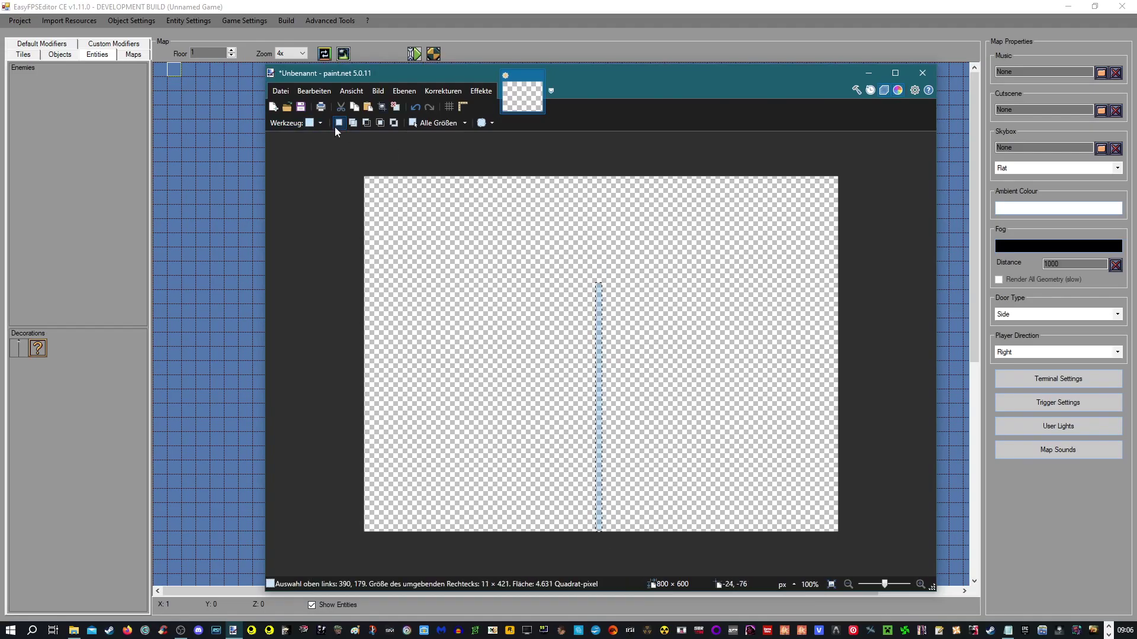
click(317, 123)
click(302, 250)
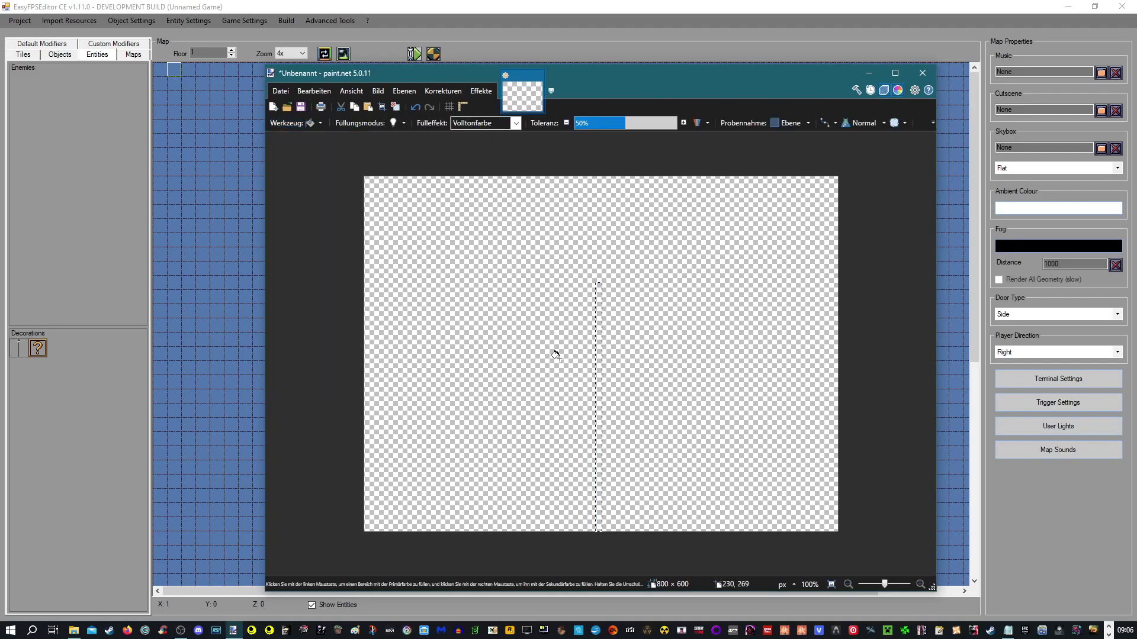
click(598, 374)
click(320, 123)
click(329, 139)
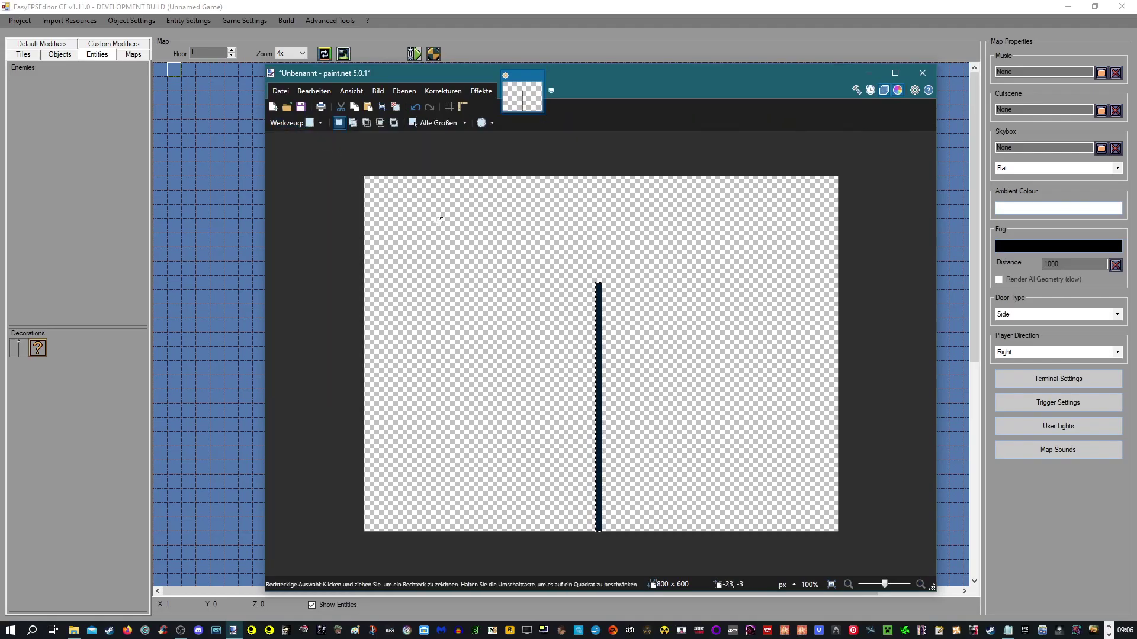
click(439, 221)
Draw an ellipse outline about 63 × 77 px, resting centred on the upper end of the pole.
click(920, 585)
click(921, 584)
scroll(680, 327, up, 3)
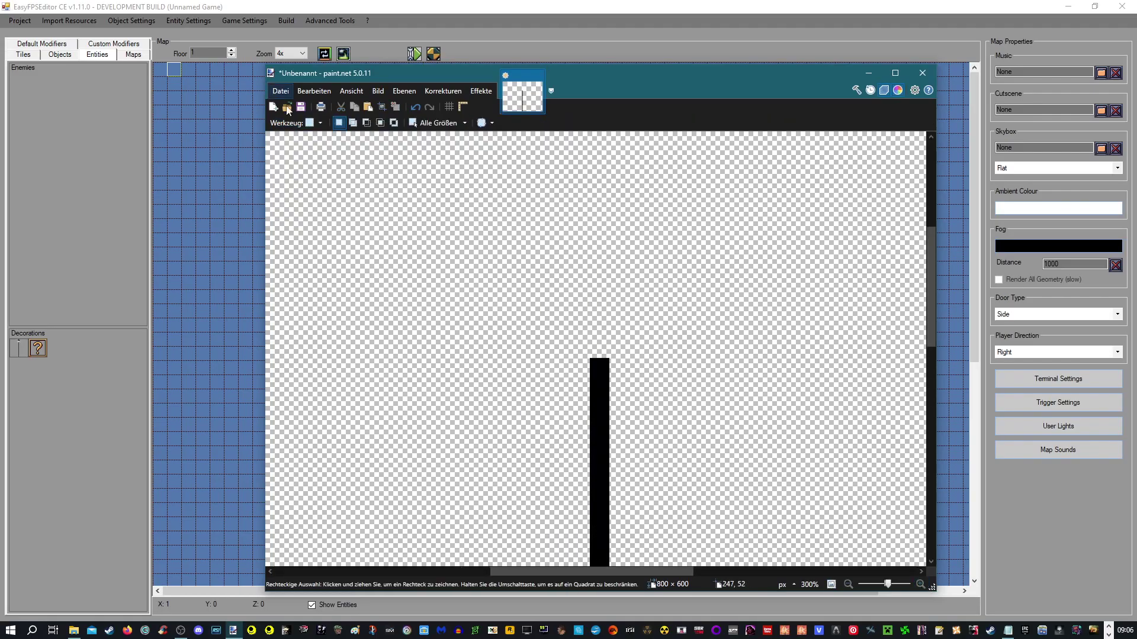
click(318, 123)
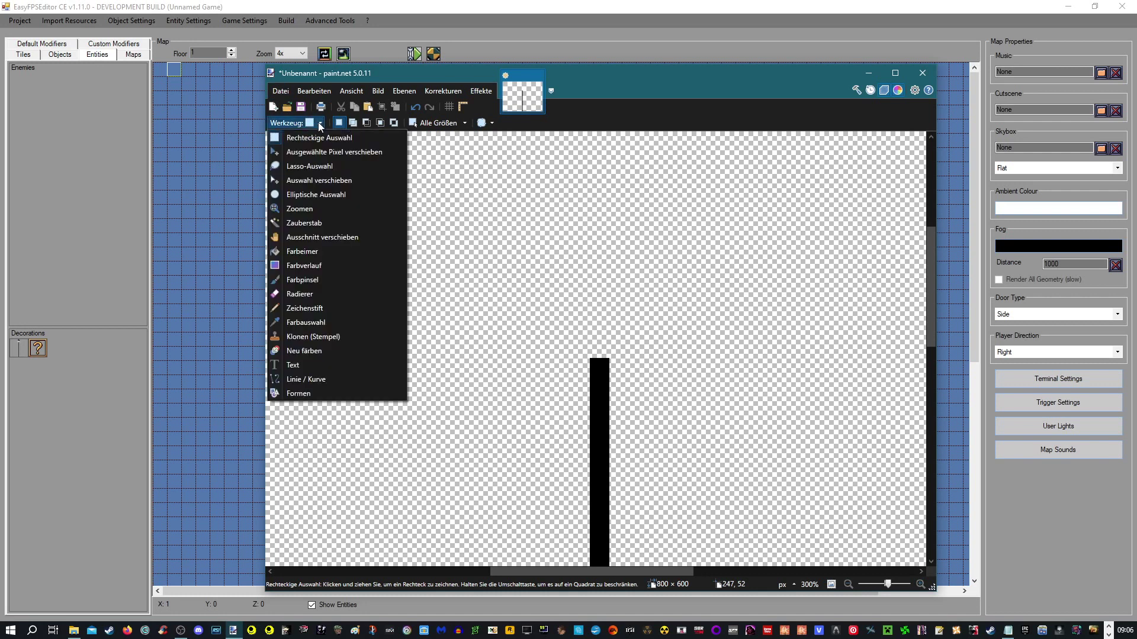
click(290, 393)
click(379, 123)
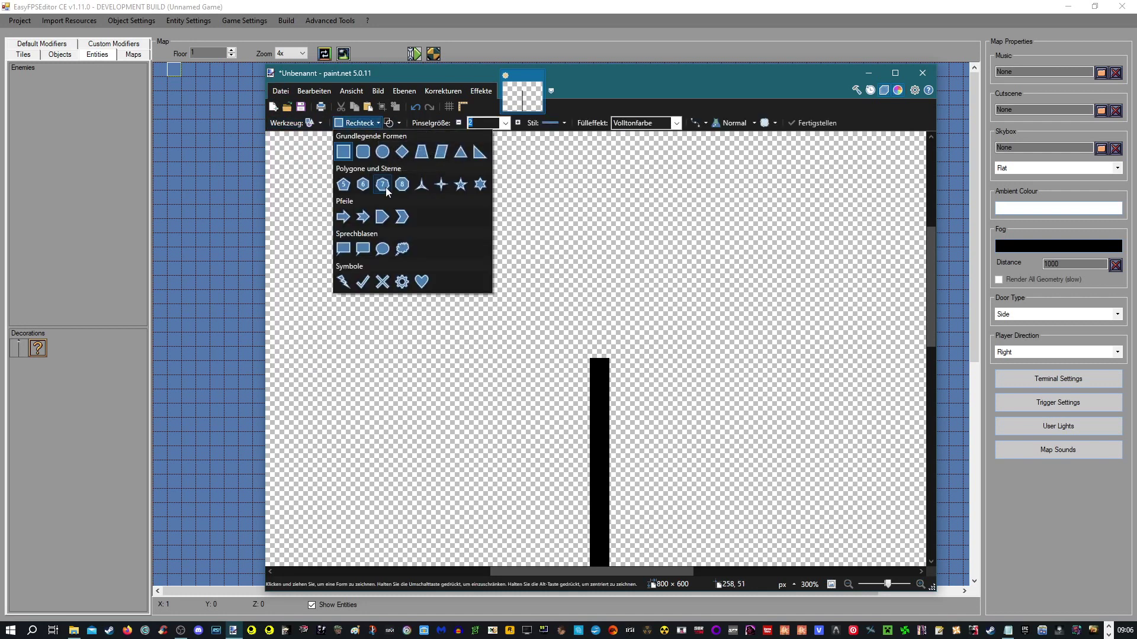
click(382, 152)
drag(543, 224, 655, 359)
Finish the ellipse and delete its upper part with rectangular selections, leaving an open bowl shape.
click(321, 123)
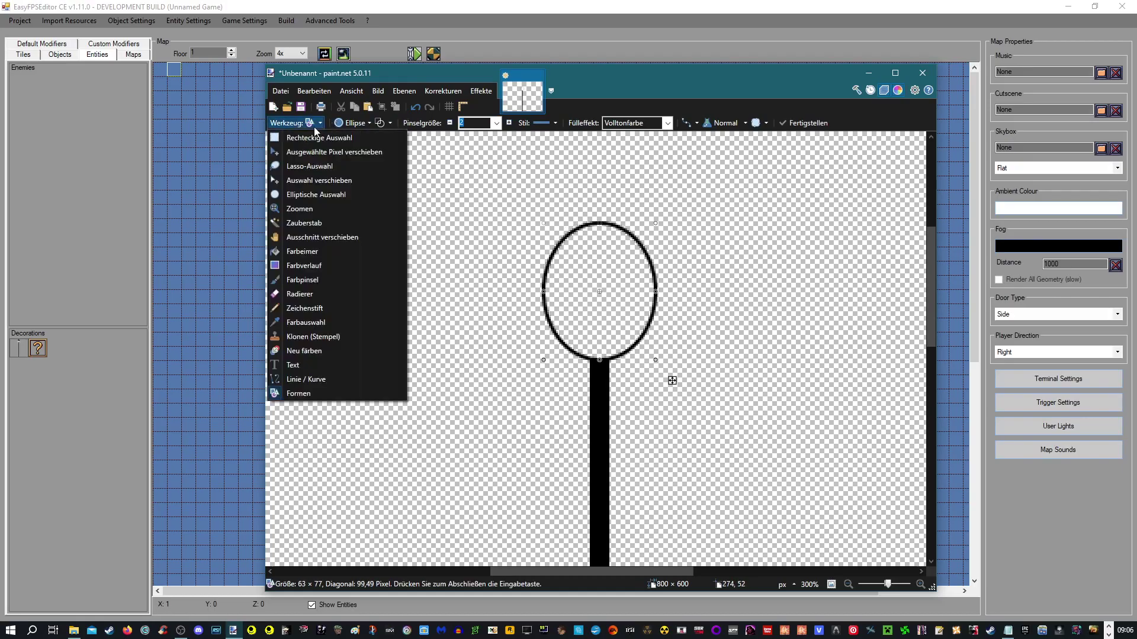
click(314, 138)
click(322, 124)
click(324, 140)
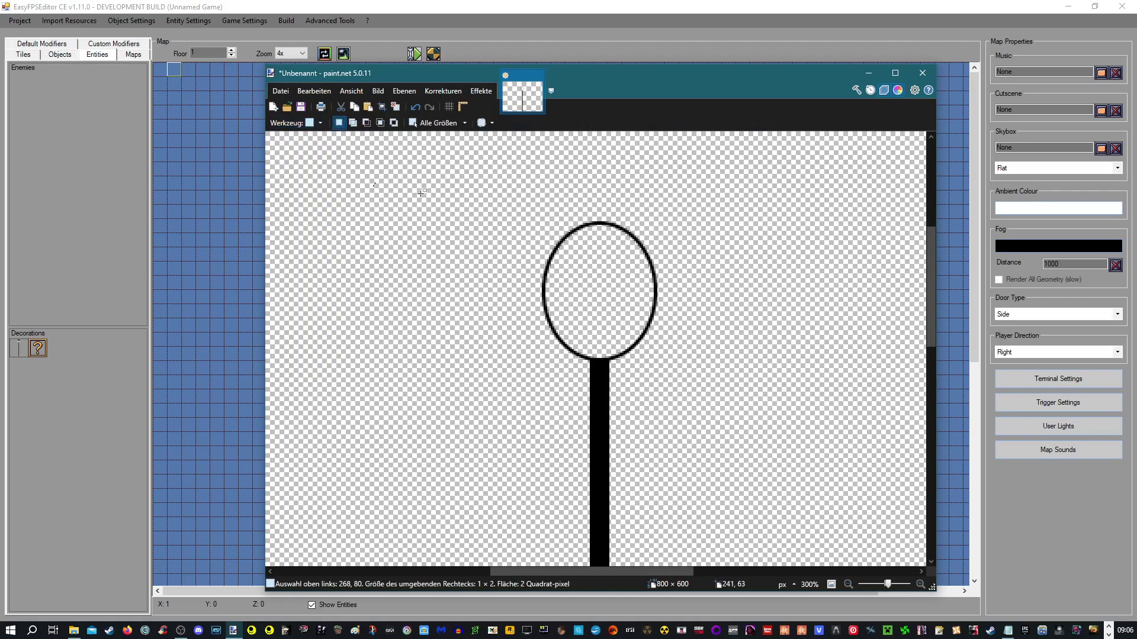
drag(492, 187, 706, 261)
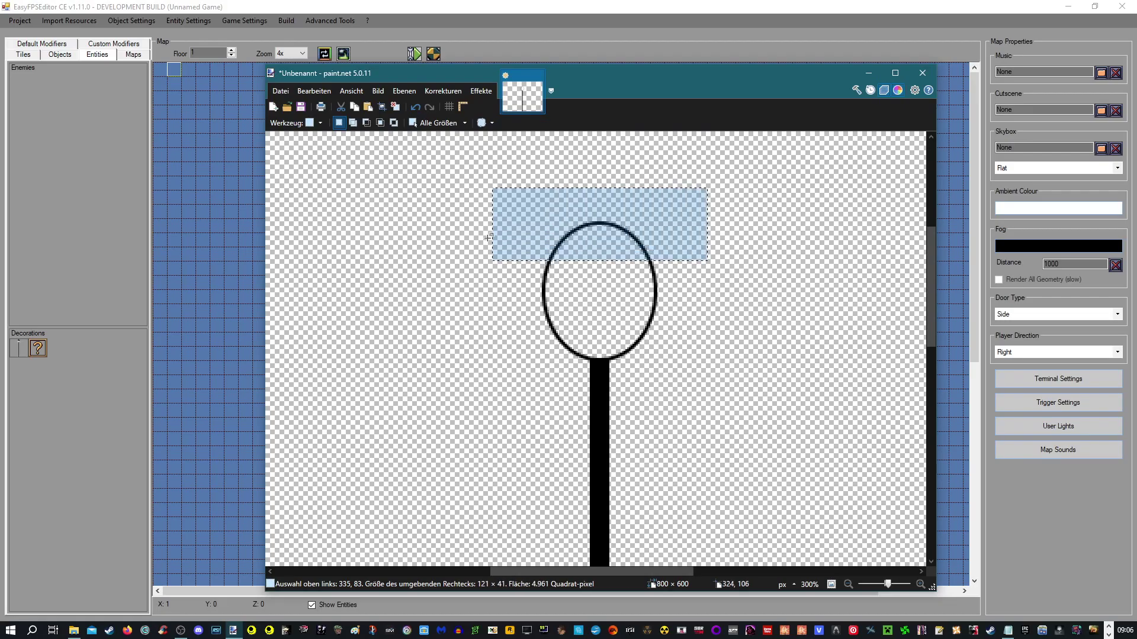
mouse_move(479, 244)
mouse_down()
mouse_move(594, 245)
mouse_move(731, 193)
mouse_up()
key(Delete)
mouse_move(506, 239)
mouse_down()
mouse_move(679, 255)
mouse_move(690, 272)
mouse_up()
key(Delete)
Fill a horizontal rectangle about 91 × 12 px across the bowl's opening with black to form the lamp's cap.
drag(517, 259, 679, 279)
click(318, 123)
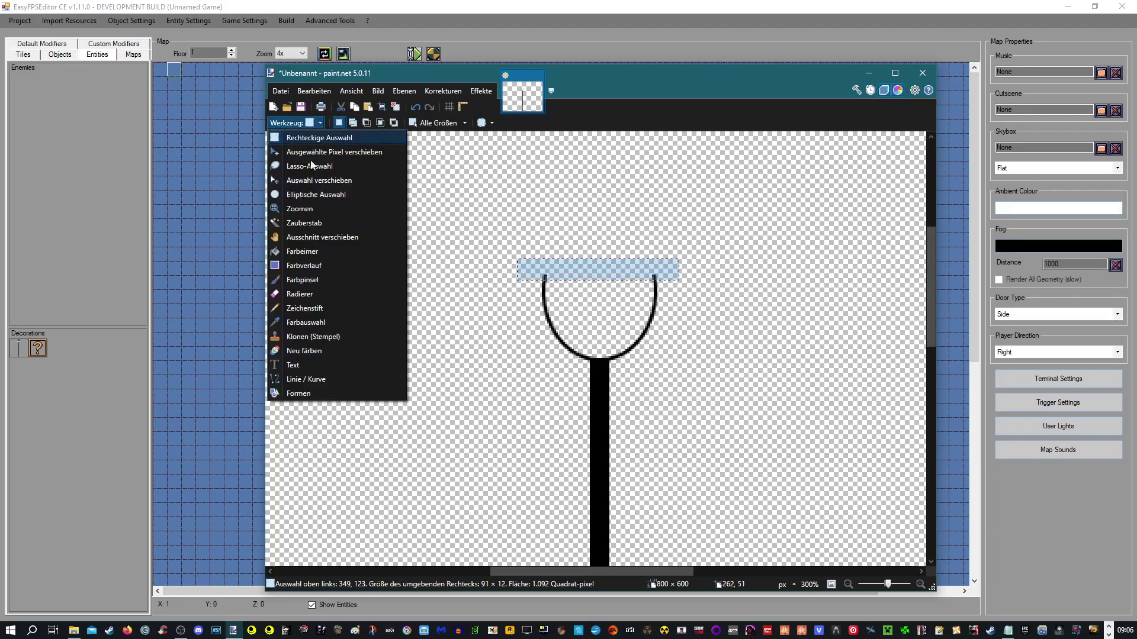
click(302, 255)
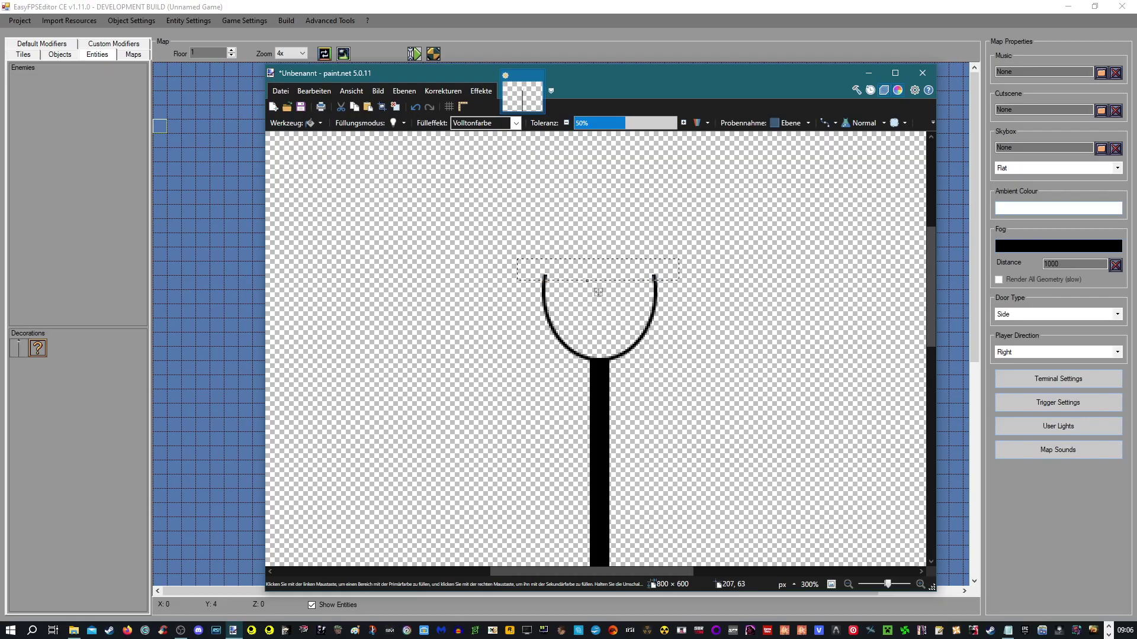
click(315, 123)
click(299, 252)
click(568, 267)
click(320, 123)
click(320, 138)
click(407, 198)
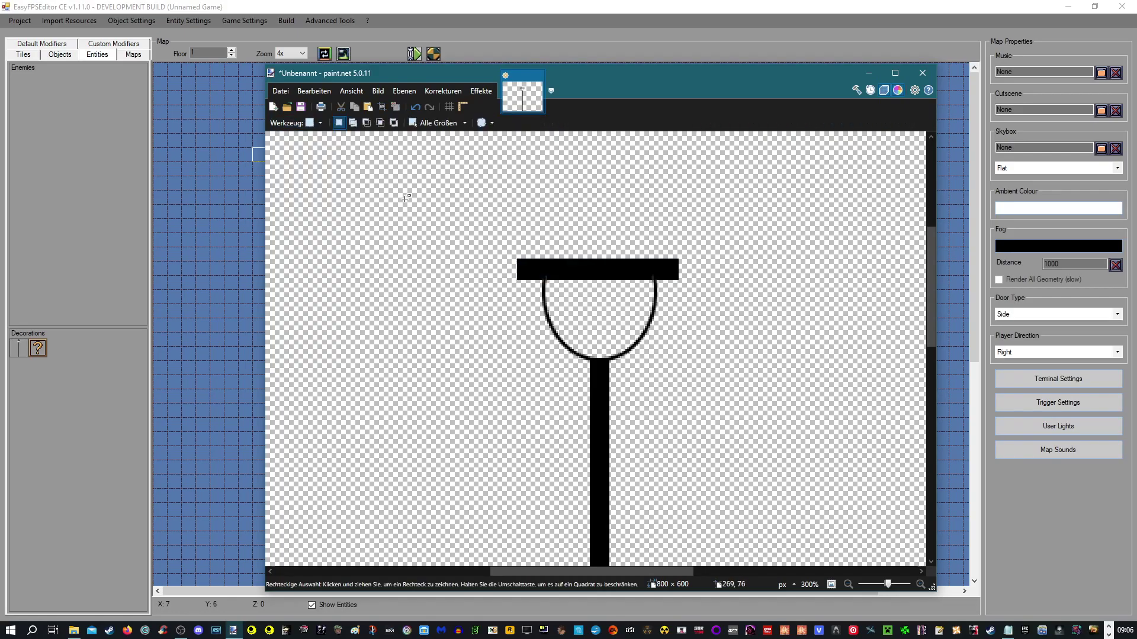
Trim both overhanging ends of the black cap so that it extends only slightly past the bowl.
scroll(719, 407, down, 1)
scroll(738, 414, up, 2)
click(318, 123)
click(319, 138)
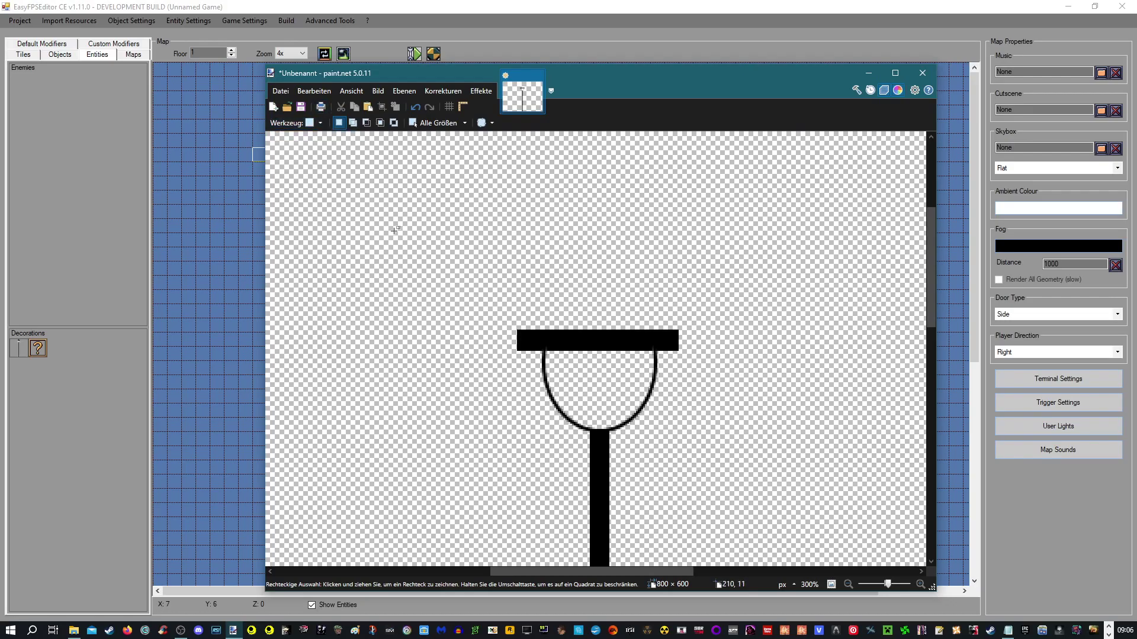
drag(464, 315, 535, 392)
key(Delete)
drag(723, 385, 664, 264)
key(Delete)
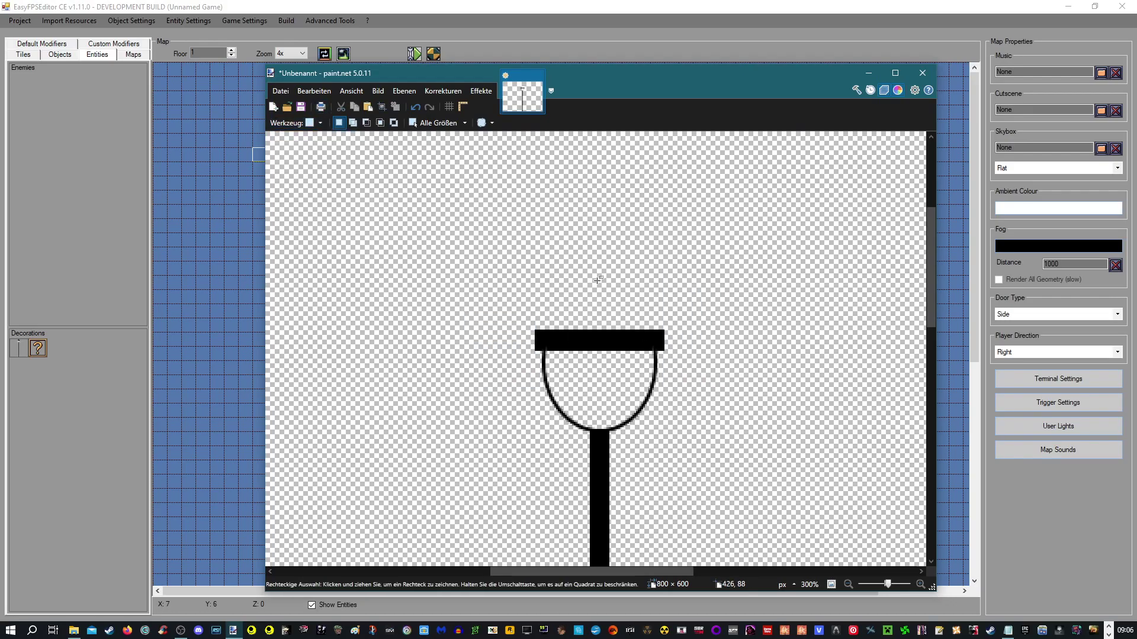
Fill the inside of the lamp bowl with yellow using the Paint Bucket.
scroll(703, 396, down, 2)
scroll(702, 396, up, 2)
click(320, 122)
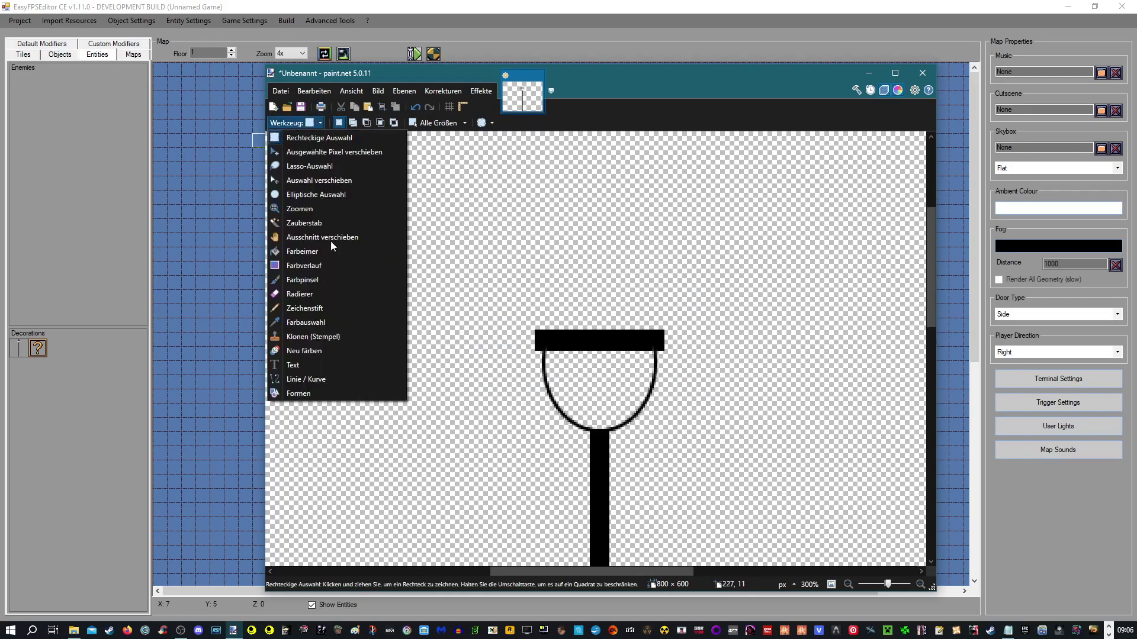
click(320, 269)
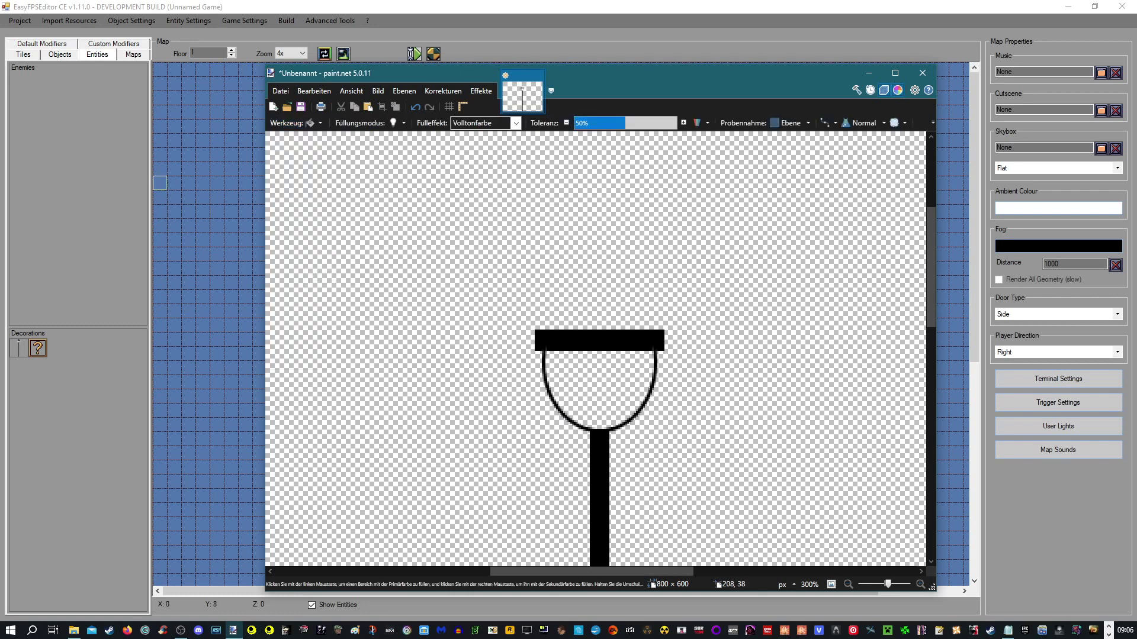
click(555, 373)
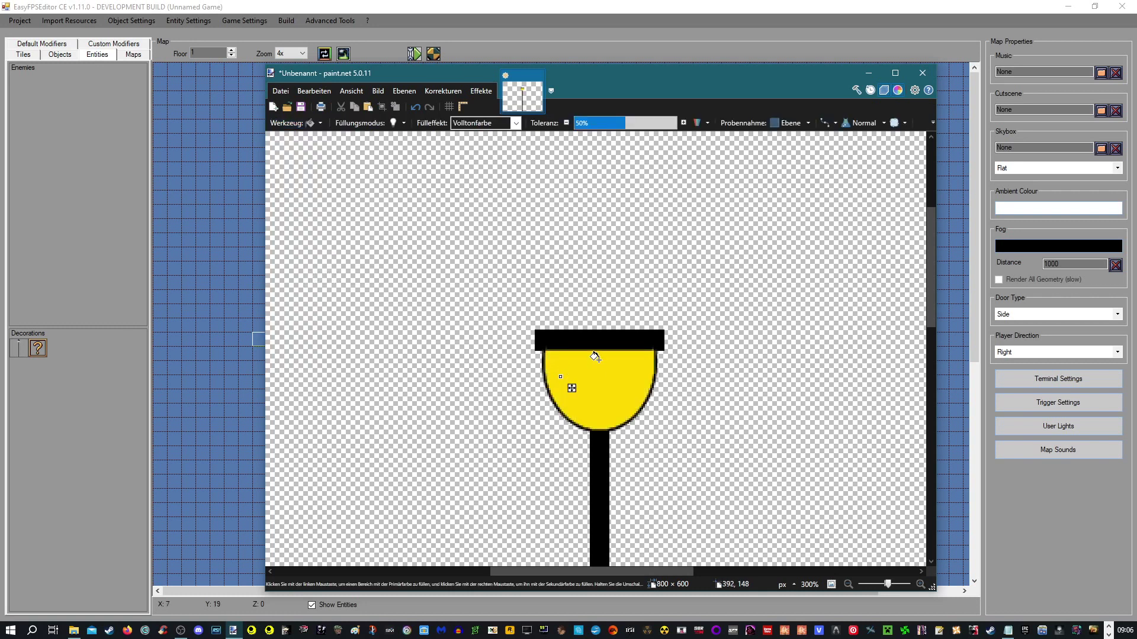
Examine the complete lamp drawing at 100% and zoom back in on the lamp head.
click(320, 123)
click(323, 147)
scroll(700, 414, down, 5)
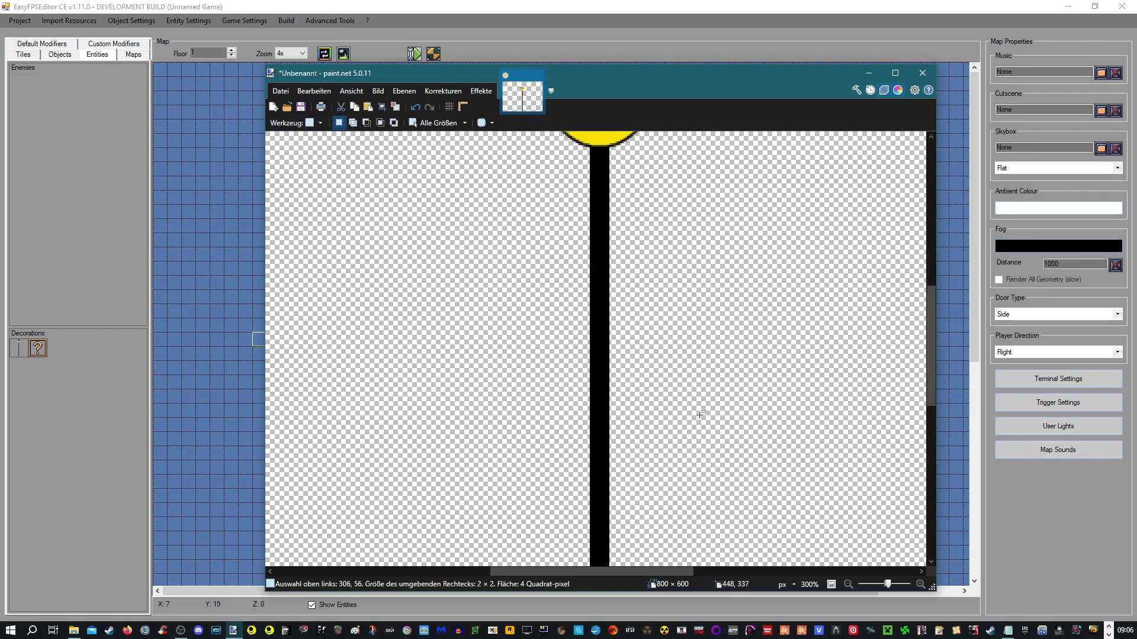
click(848, 584)
click(848, 584)
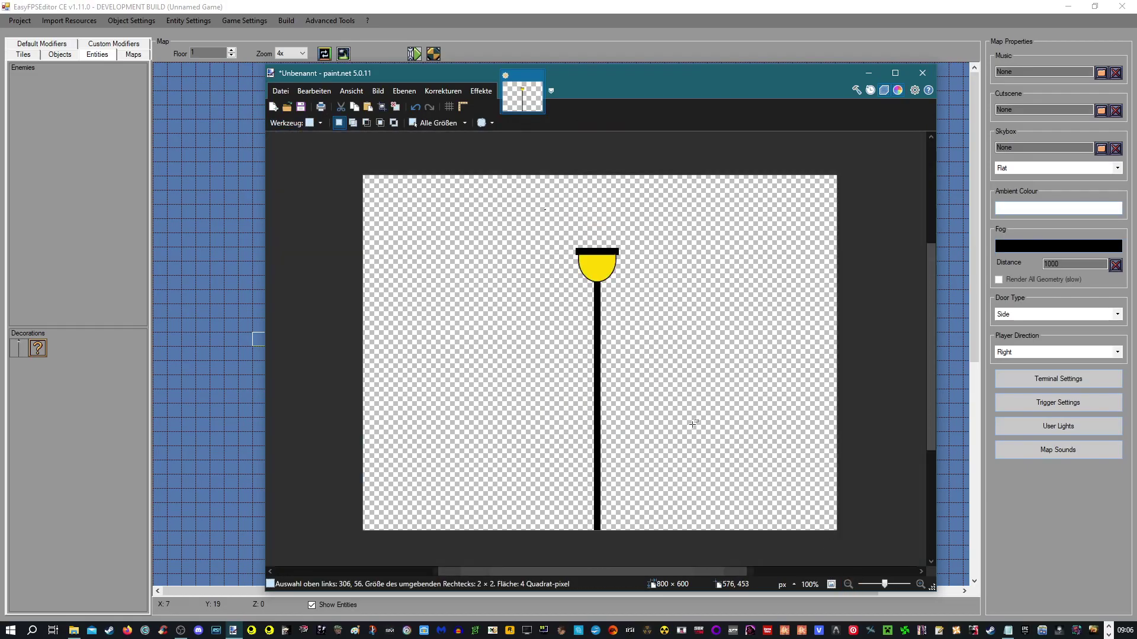
click(920, 584)
click(920, 584)
click(920, 584)
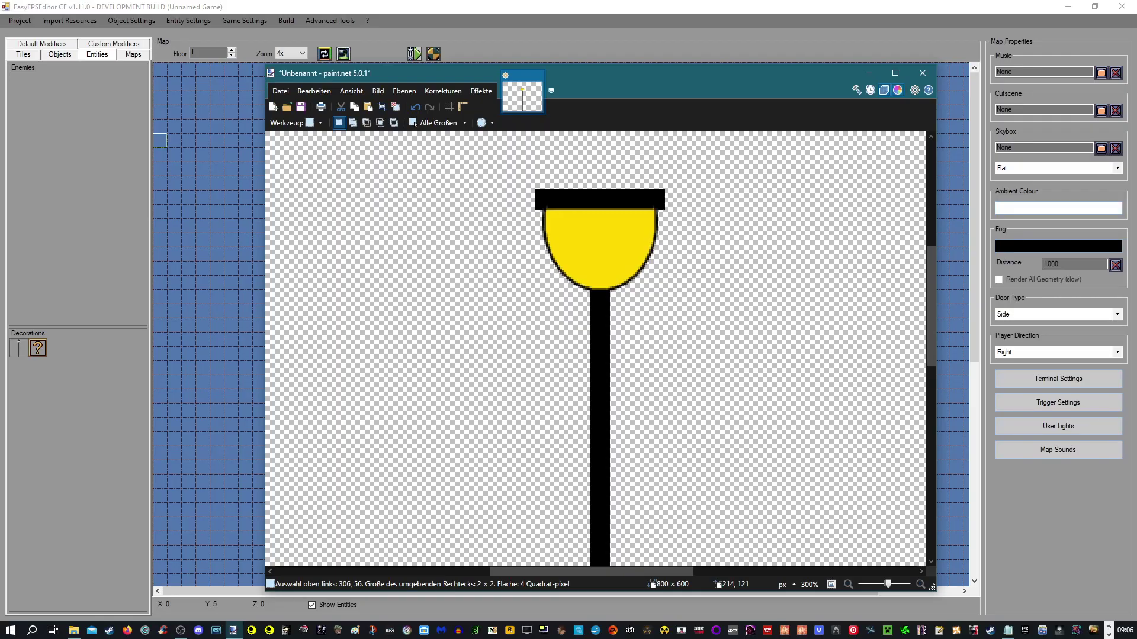
Select the yellow interior of the lamp bowl with the Magic Wand, copy it onto a new layer and deselect.
key(F7)
mouse_move(184, 341)
mouse_down()
mouse_move(208, 257)
mouse_move(89, 190)
mouse_move(95, 171)
mouse_up()
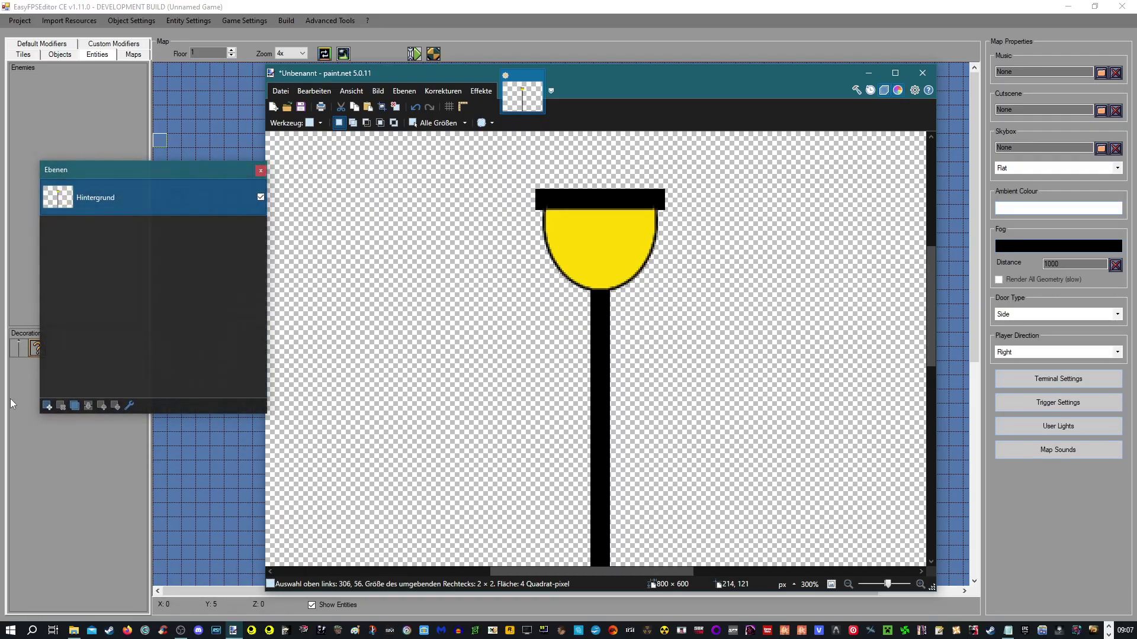
click(320, 123)
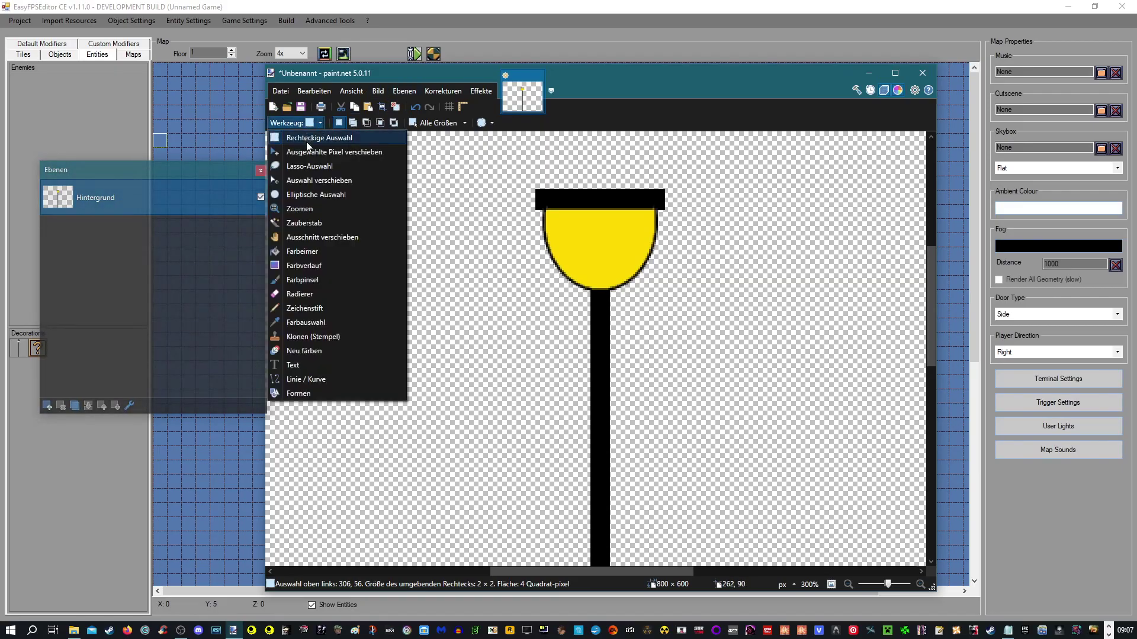
click(332, 229)
click(604, 237)
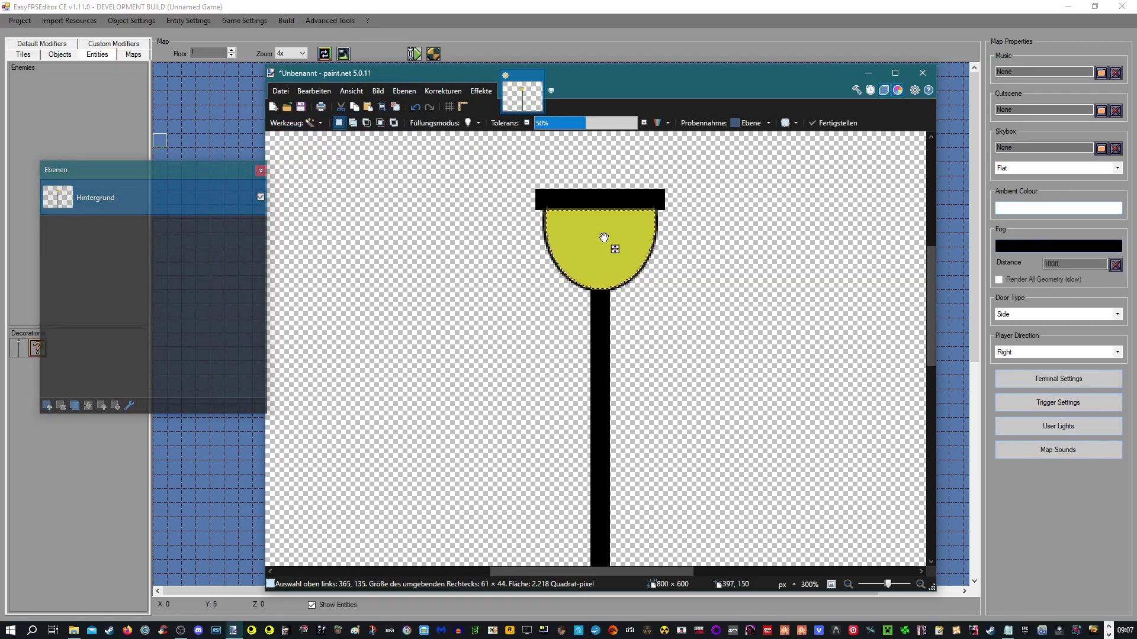
click(46, 405)
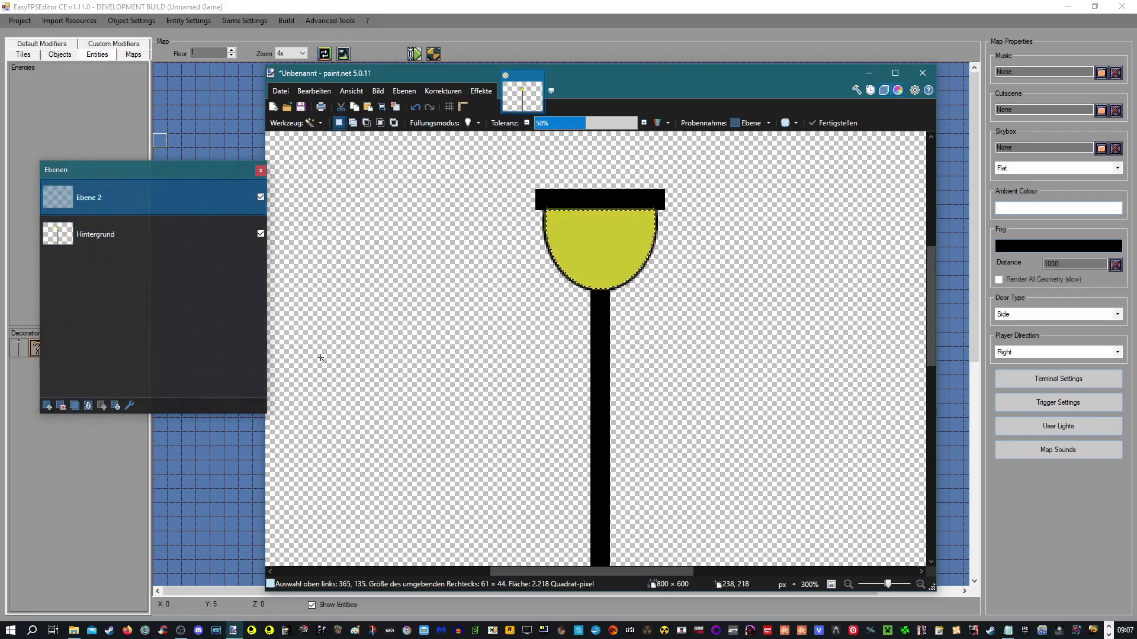
key(ctrl+d)
click(320, 123)
click(332, 133)
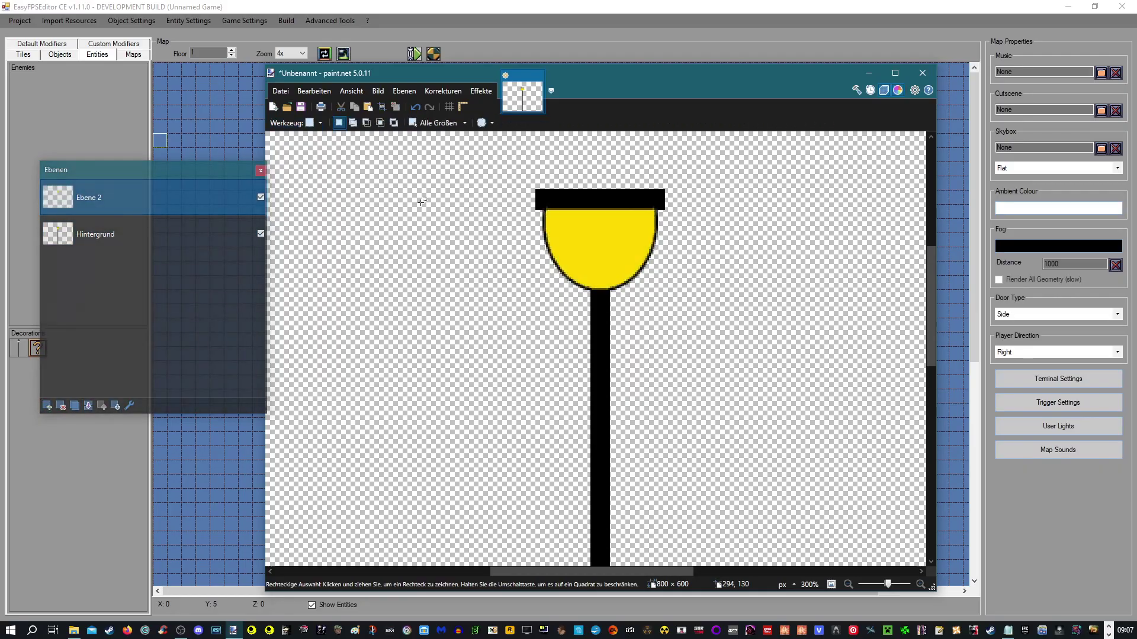
Apply a Bokeh blur with radius 39.8 and gamma exponent 3.32 to the copied yellow shape to create a glow.
click(481, 90)
mouse_move(521, 207)
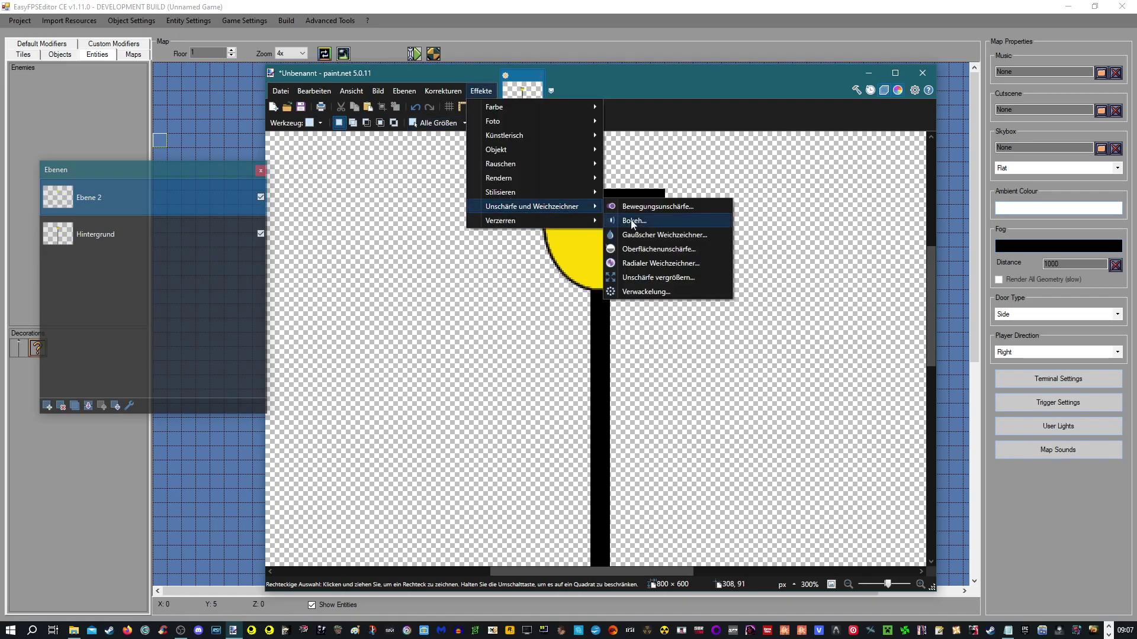
click(639, 221)
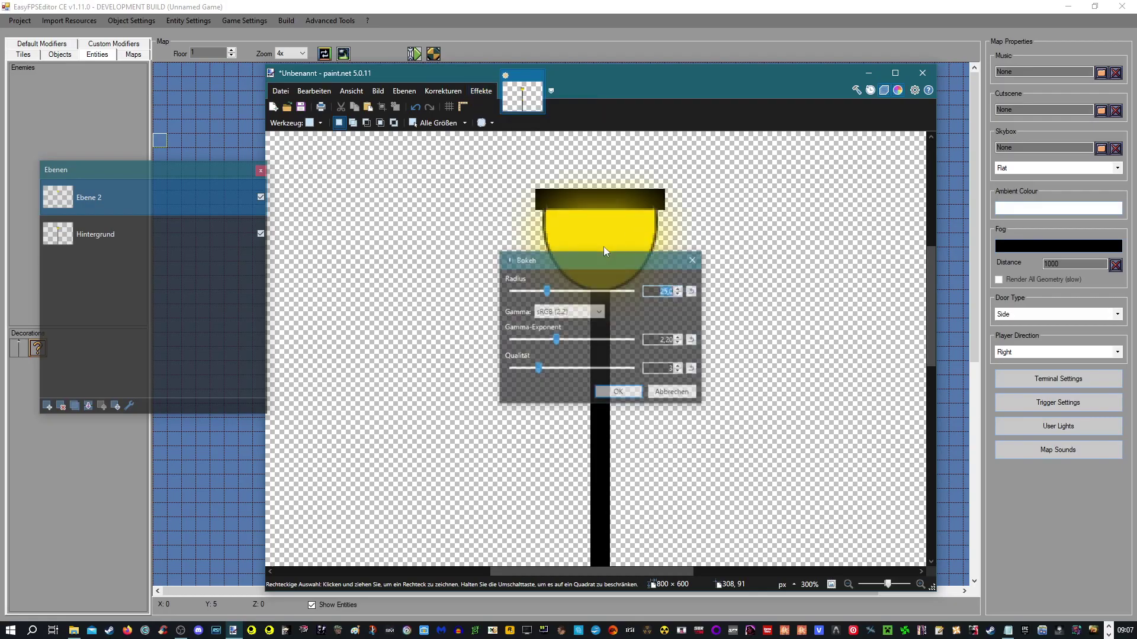
drag(596, 262, 723, 256)
mouse_move(672, 286)
mouse_down()
mouse_move(751, 287)
mouse_move(656, 287)
mouse_up()
drag(684, 336, 707, 336)
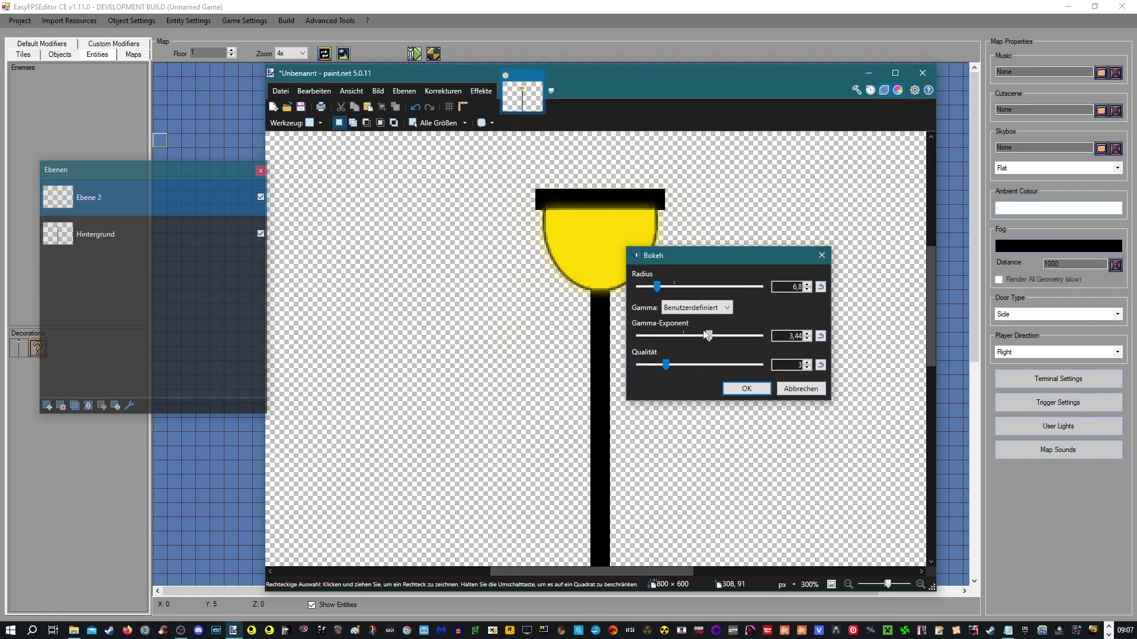
drag(656, 285, 684, 287)
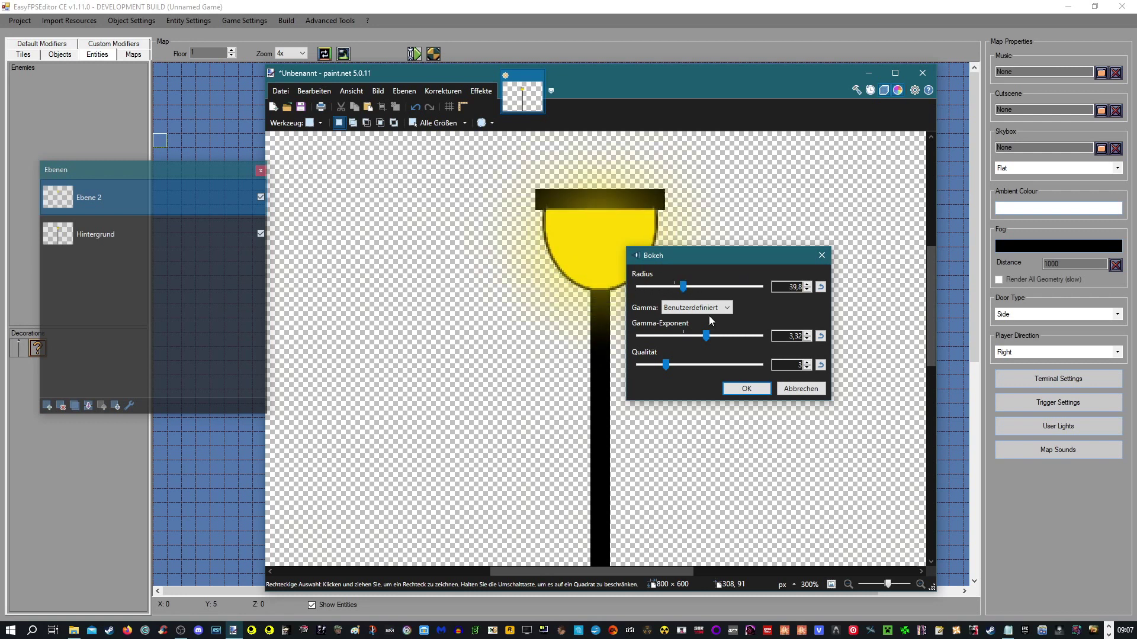
click(746, 389)
Adjust the glow layer's brightness to 82 and its contrast to -52.
click(443, 91)
click(456, 180)
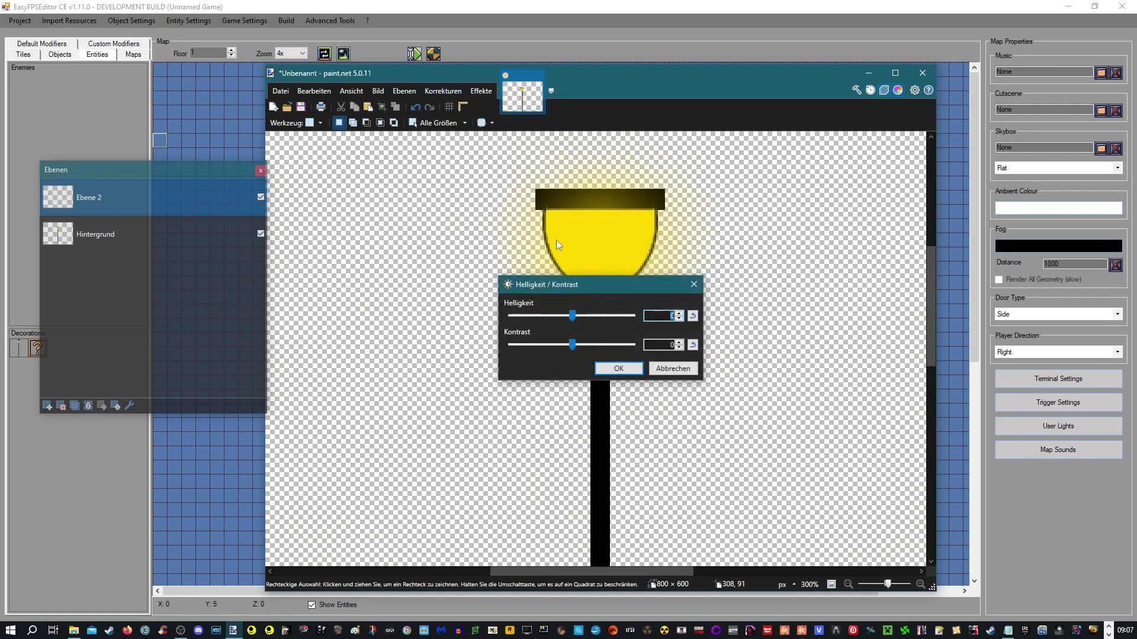
drag(543, 288, 777, 318)
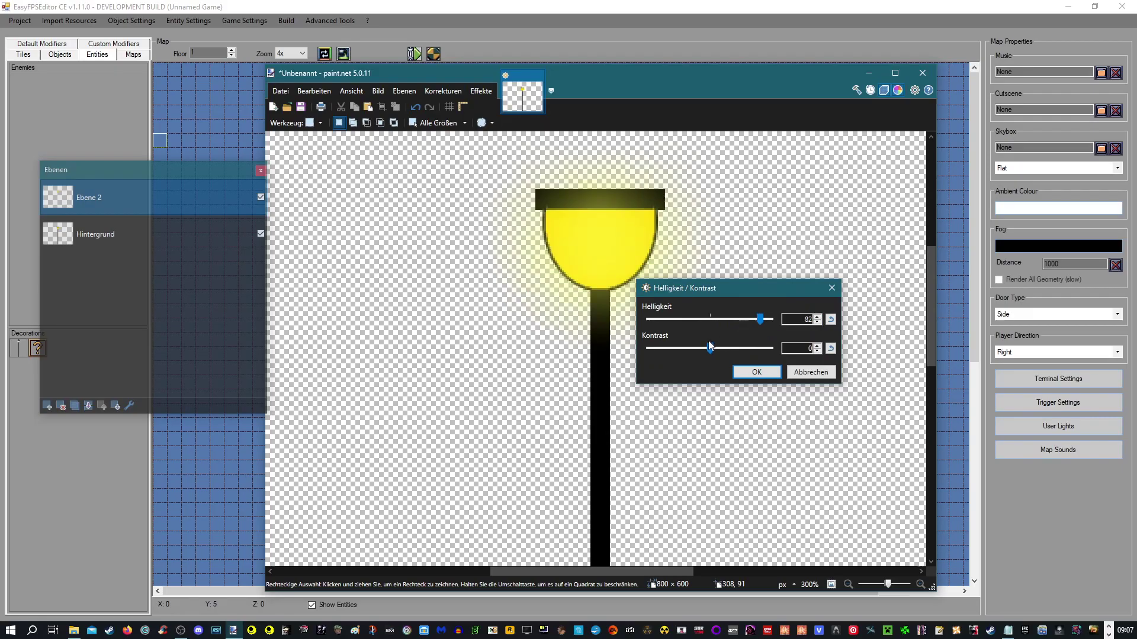
drag(670, 353, 680, 353)
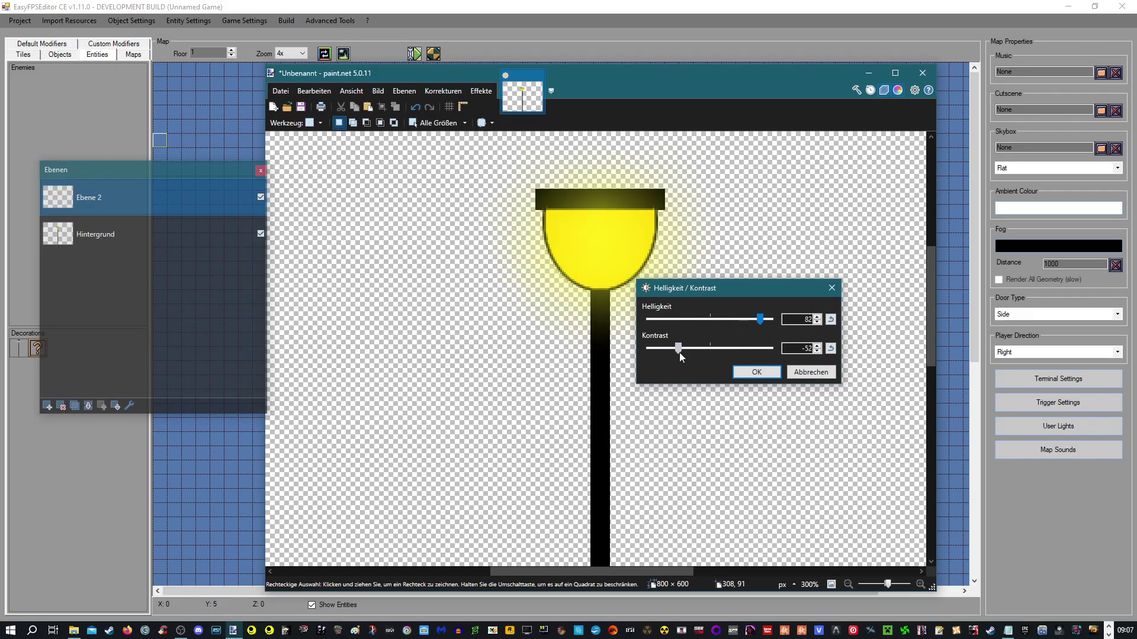
click(757, 372)
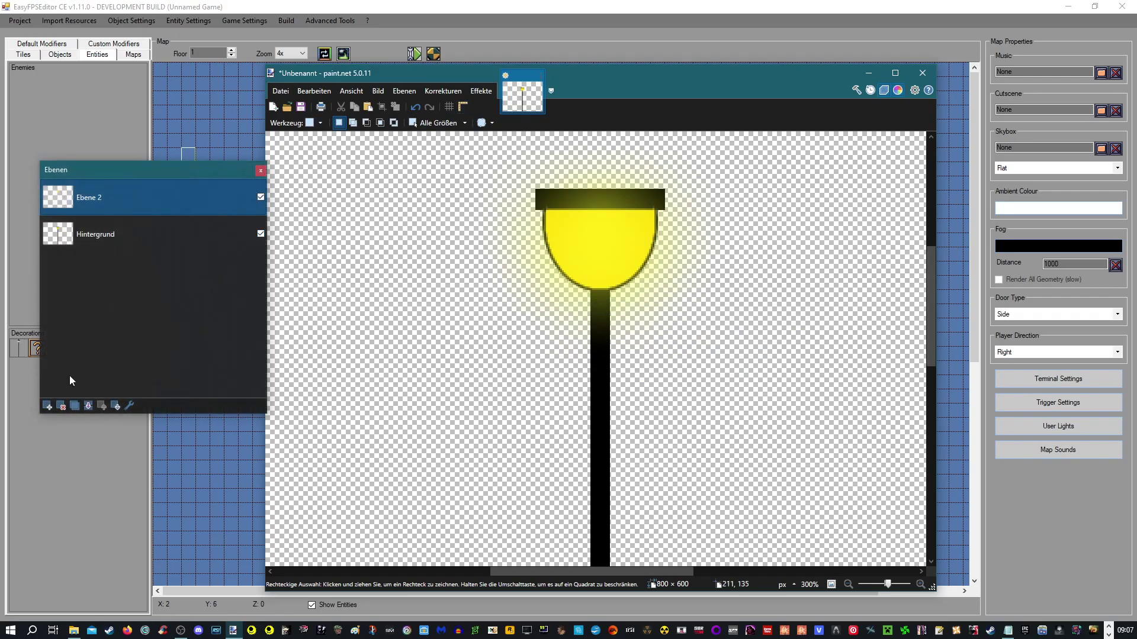
Copy the glow within a rectangular selection of about 424 × 266 px around the lamp head onto a new layer.
click(321, 123)
click(340, 136)
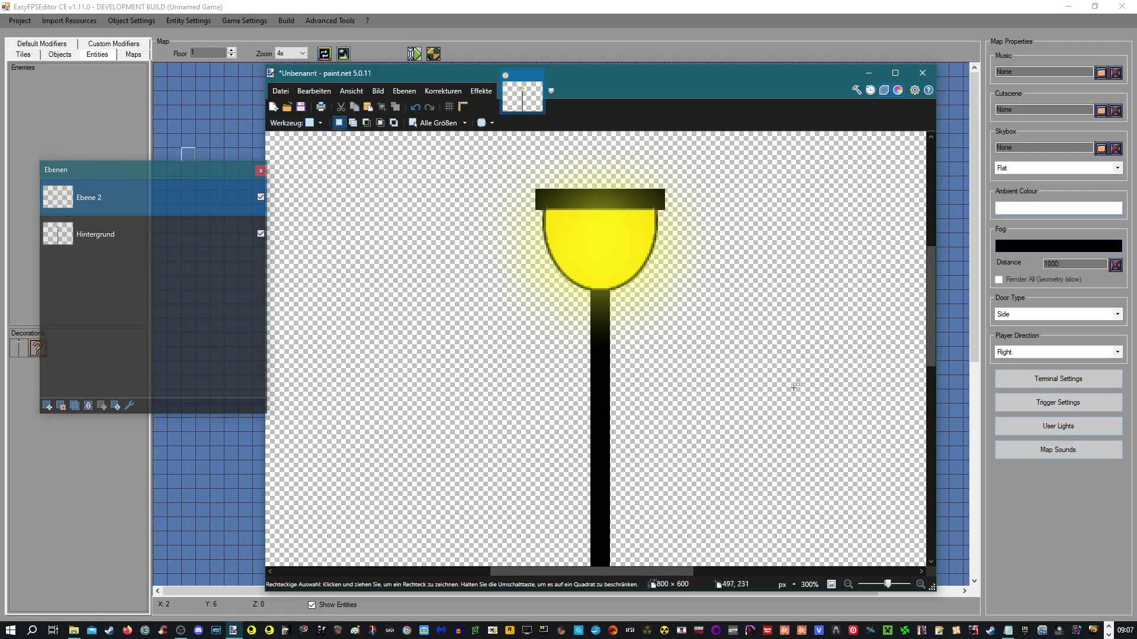
drag(795, 386, 615, 549)
click(848, 585)
click(848, 585)
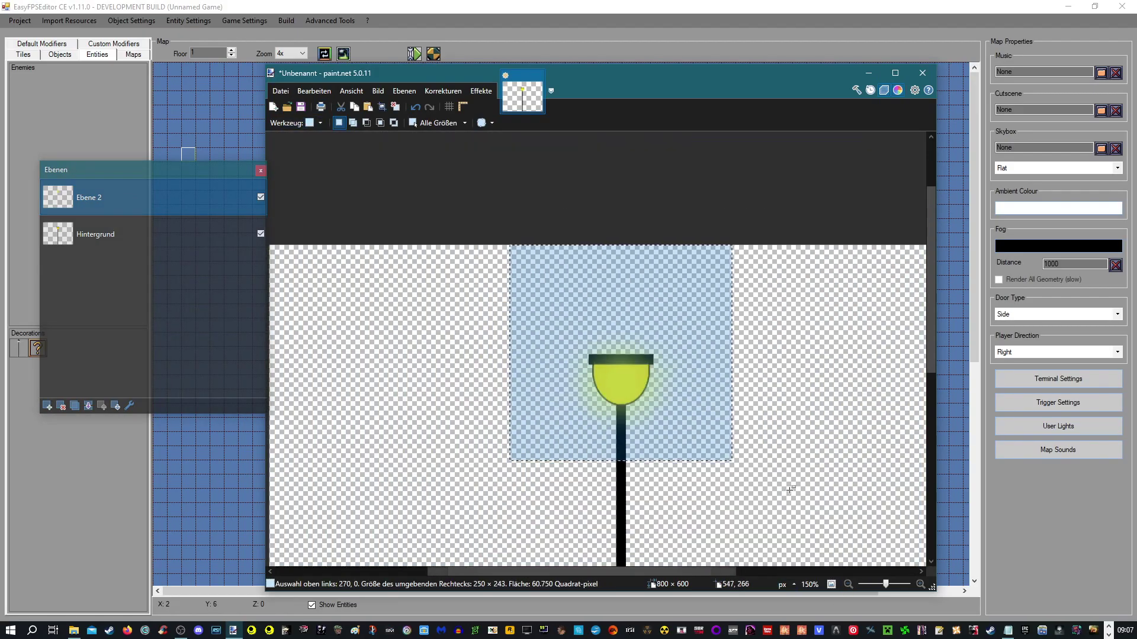
drag(798, 493, 422, 258)
click(44, 406)
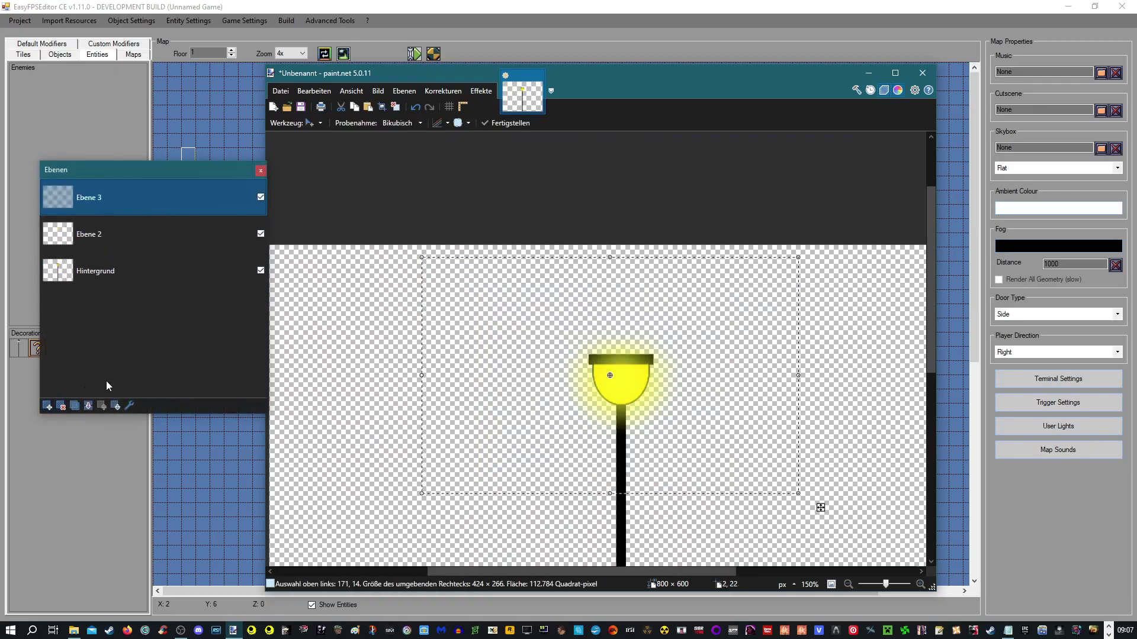
click(490, 278)
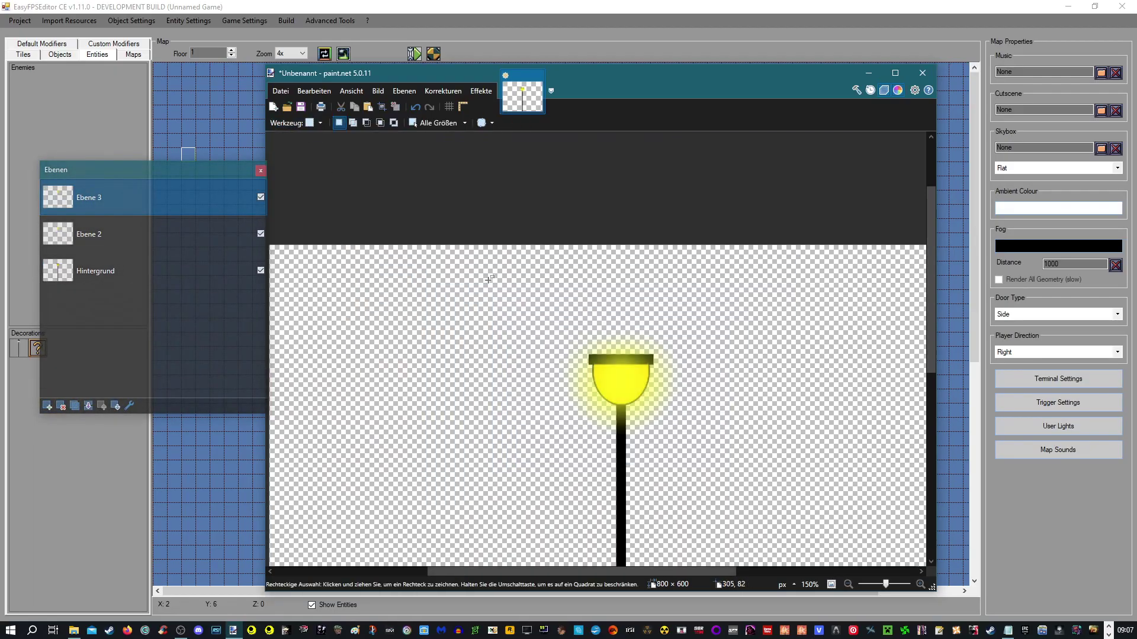
Select about 382 × 272 px around the lamp head and duplicate the glow onto another new layer to strengthen it.
drag(811, 487, 472, 233)
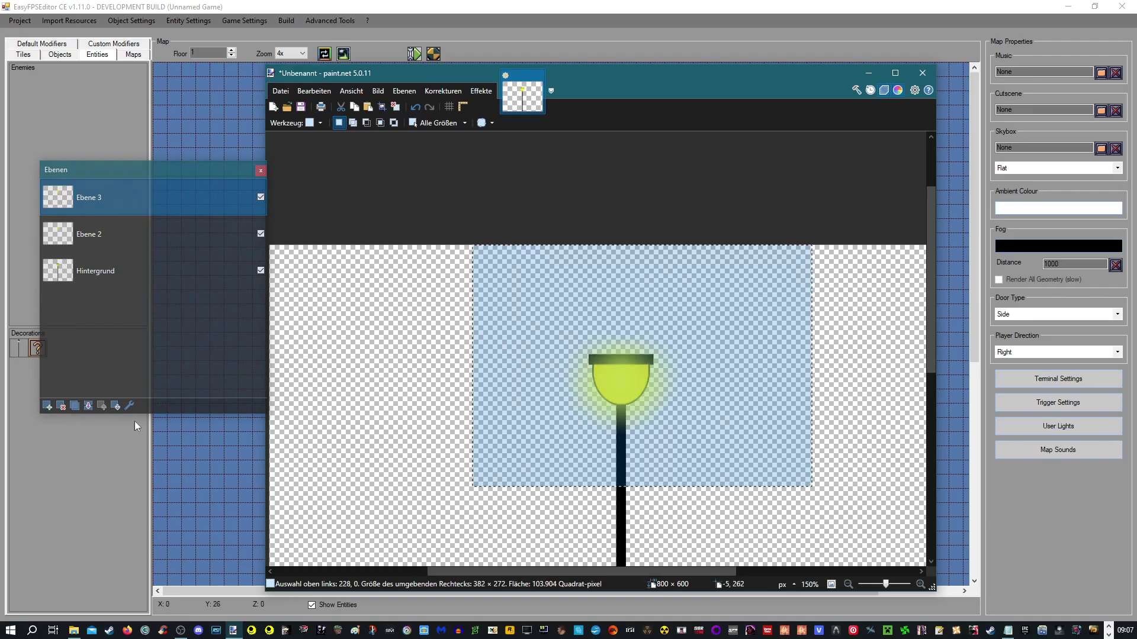
click(46, 406)
key(m)
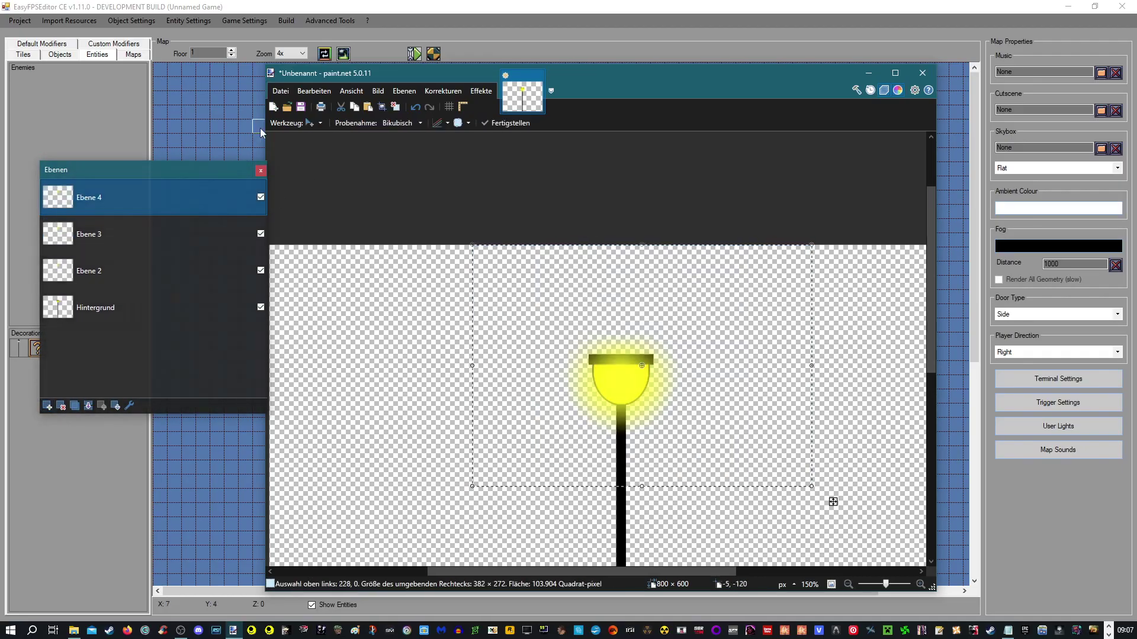
click(320, 123)
click(320, 140)
Add a new layer, place it beneath all the others and fill it with black using the Paint Bucket.
scroll(491, 331, down, 2)
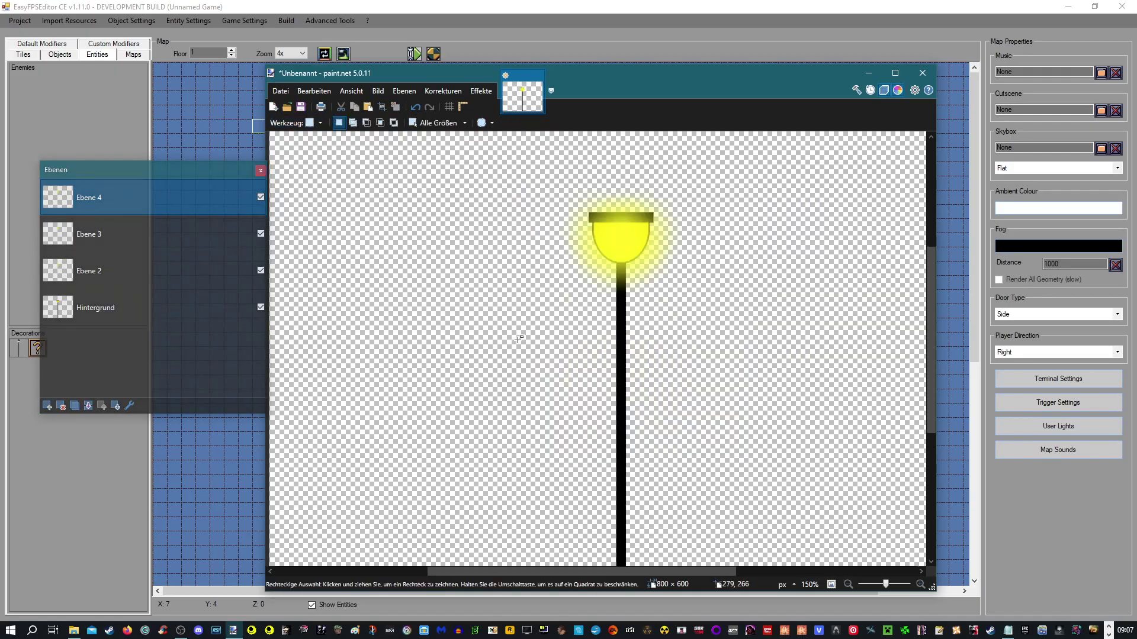
scroll(518, 339, up, 2)
scroll(639, 376, down, 3)
click(848, 585)
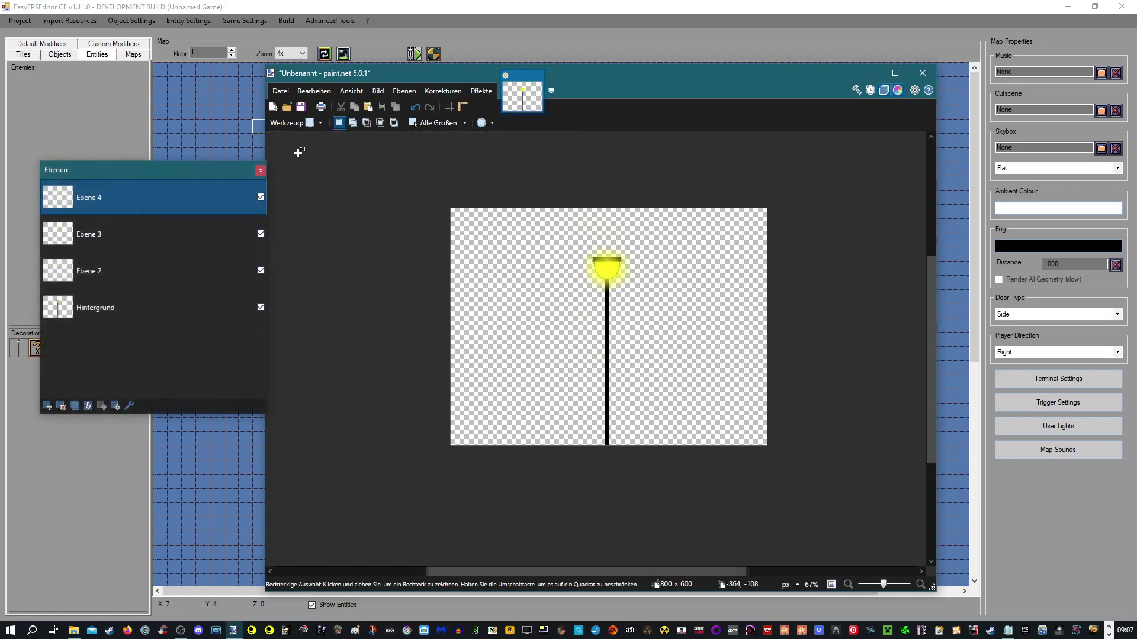
click(323, 122)
click(297, 241)
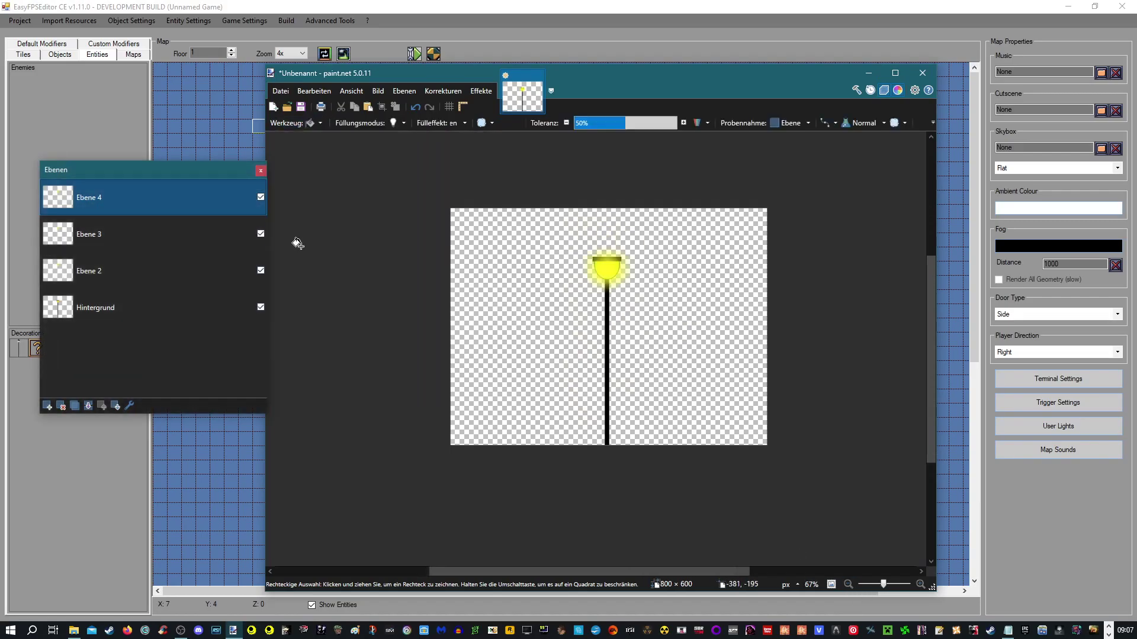
click(47, 406)
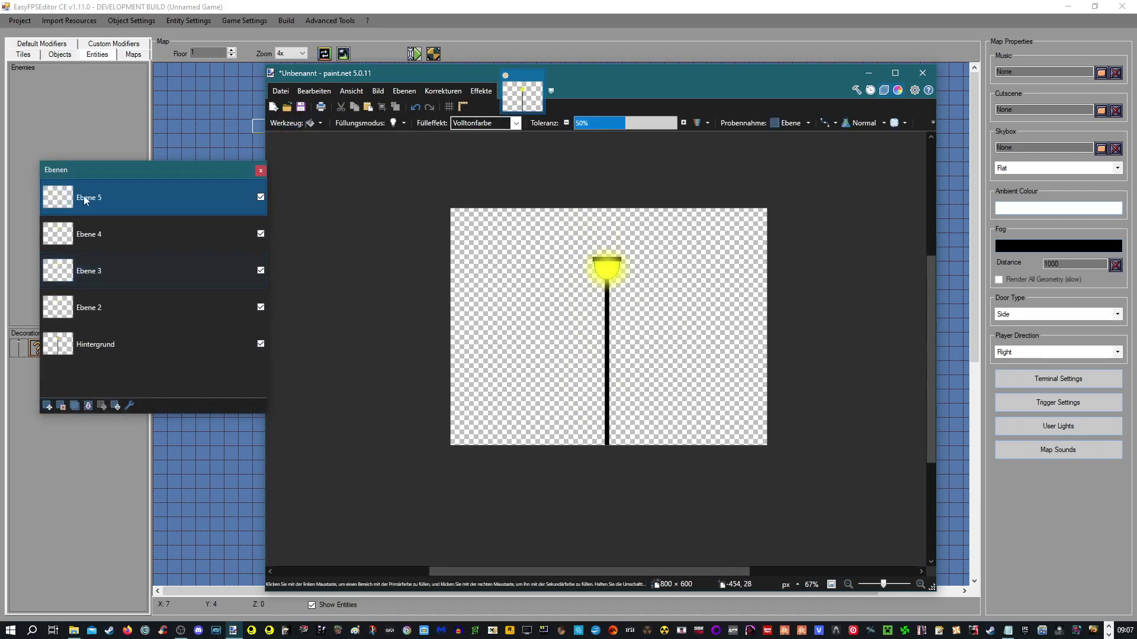
drag(82, 197, 107, 344)
click(526, 332)
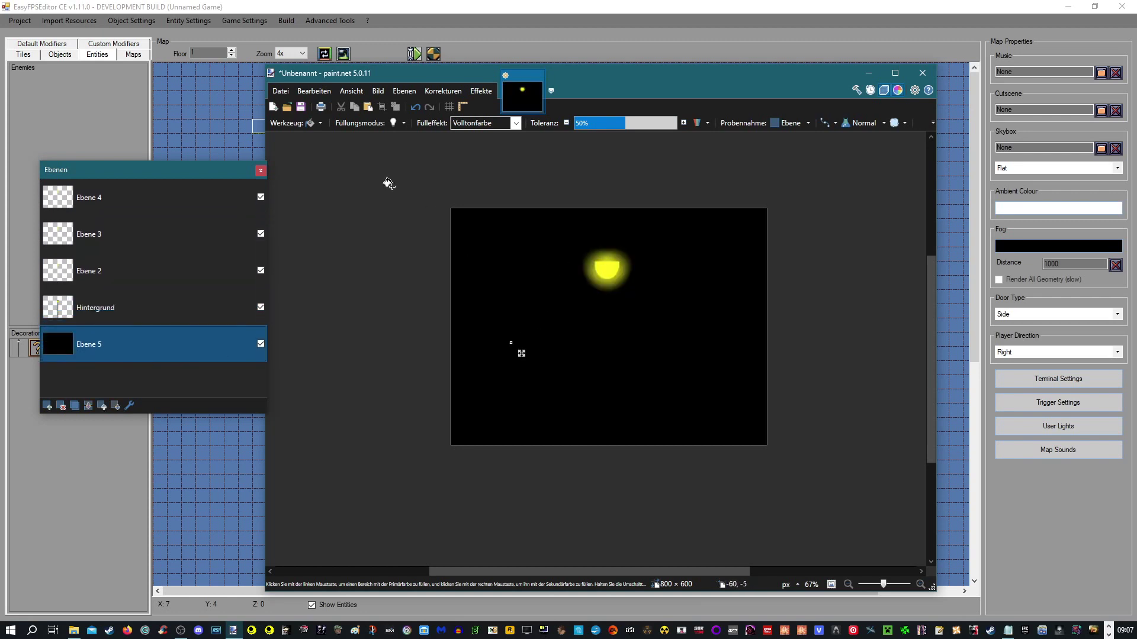
Undo the black fill on the bottom layer and restore it to compare the glow on both backgrounds.
click(920, 584)
click(920, 585)
click(920, 584)
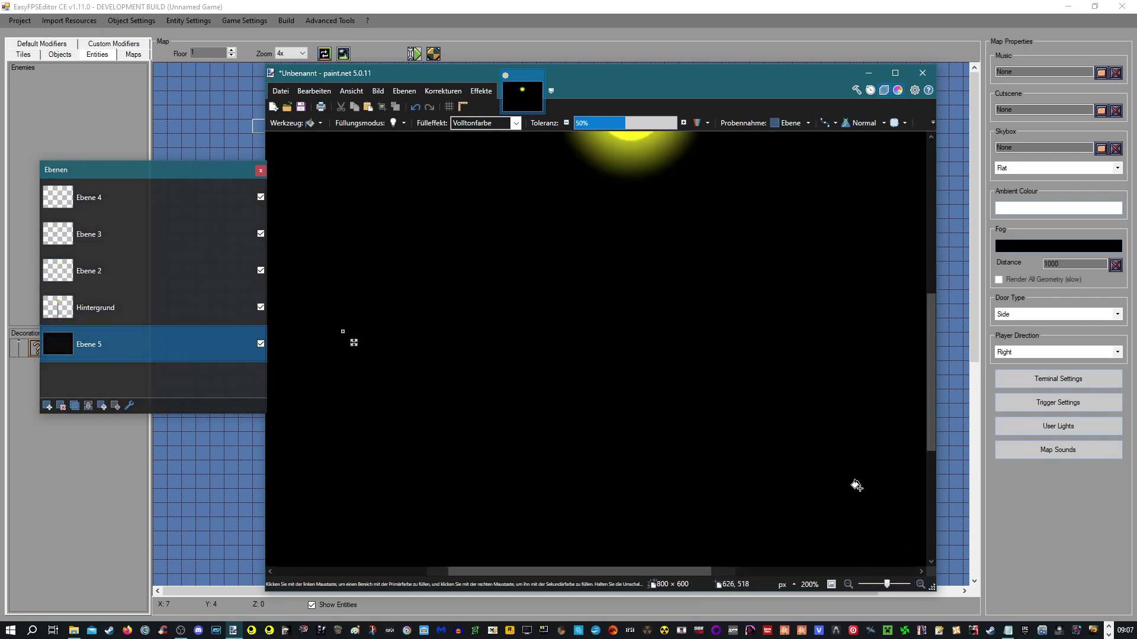
scroll(853, 482, up, 2)
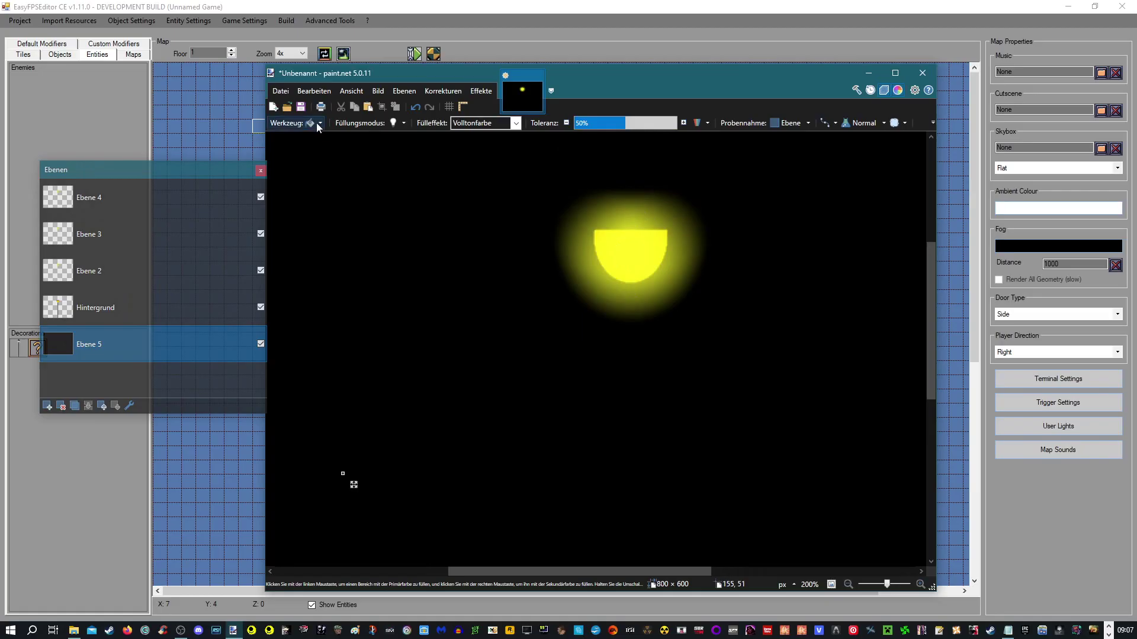
click(313, 90)
click(331, 104)
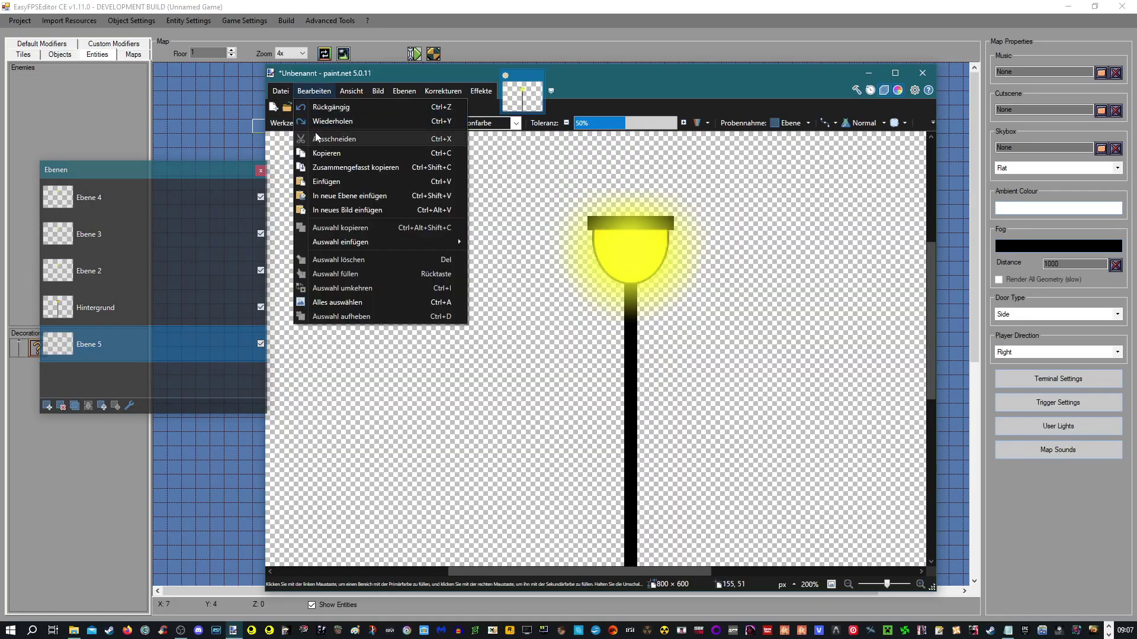
click(343, 474)
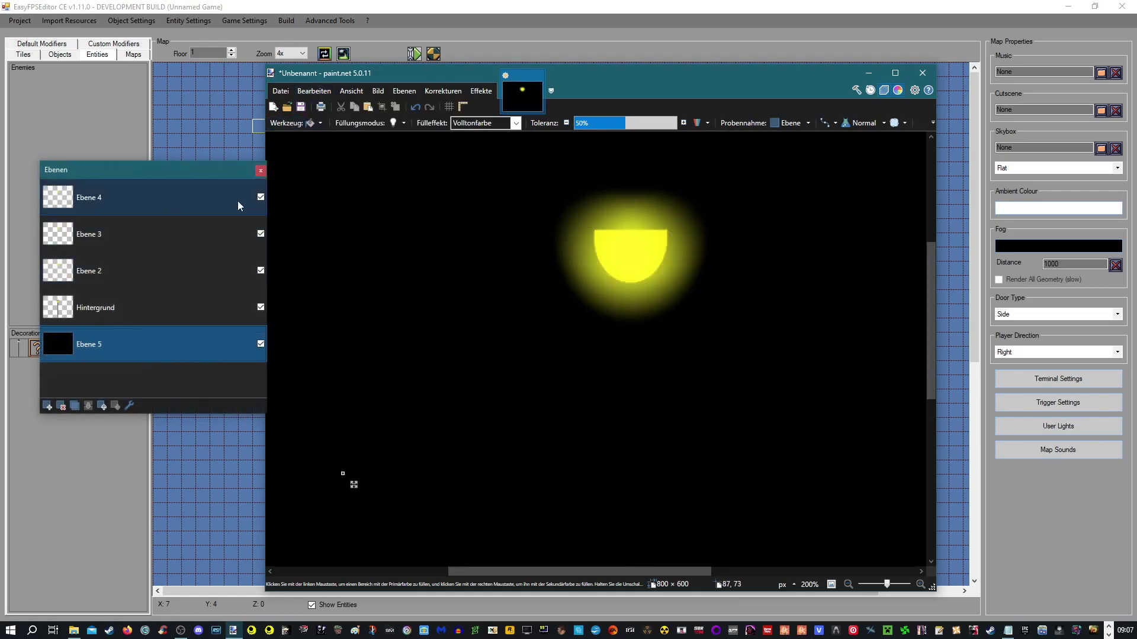
Hide the three glow layers and show them again to compare the lamp with and without its glow.
click(254, 198)
click(261, 234)
click(261, 270)
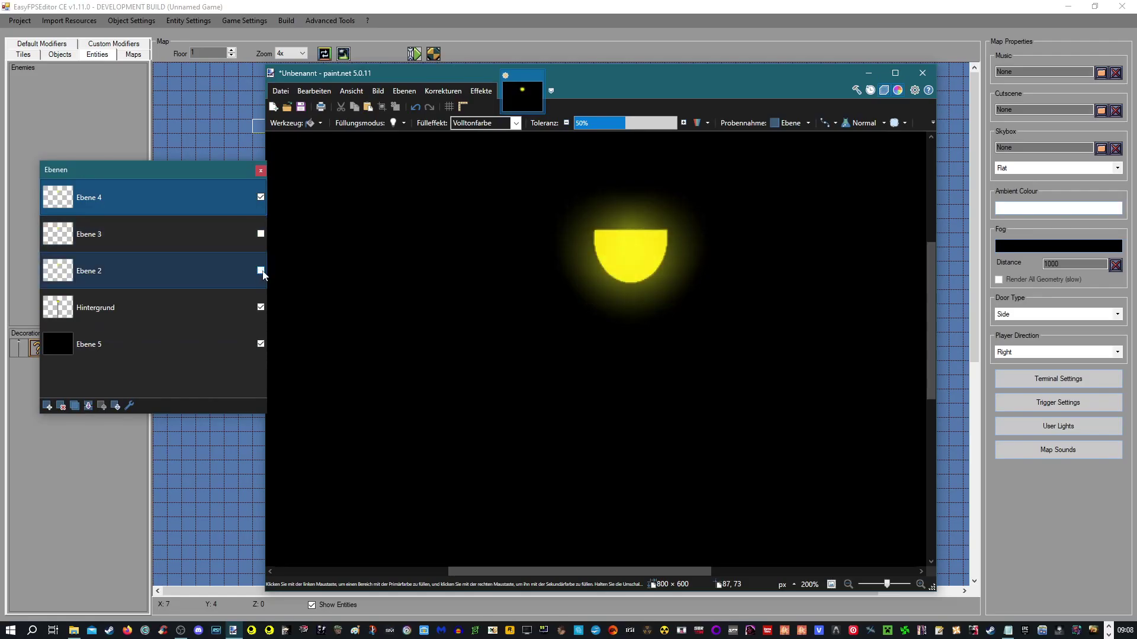
click(260, 197)
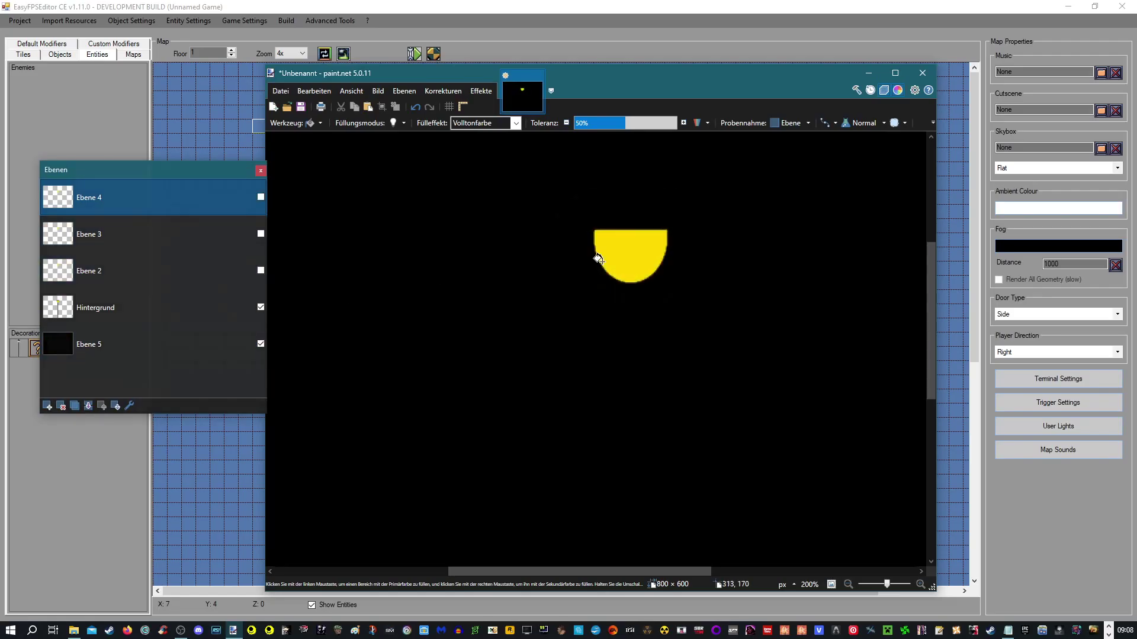
click(260, 197)
click(261, 233)
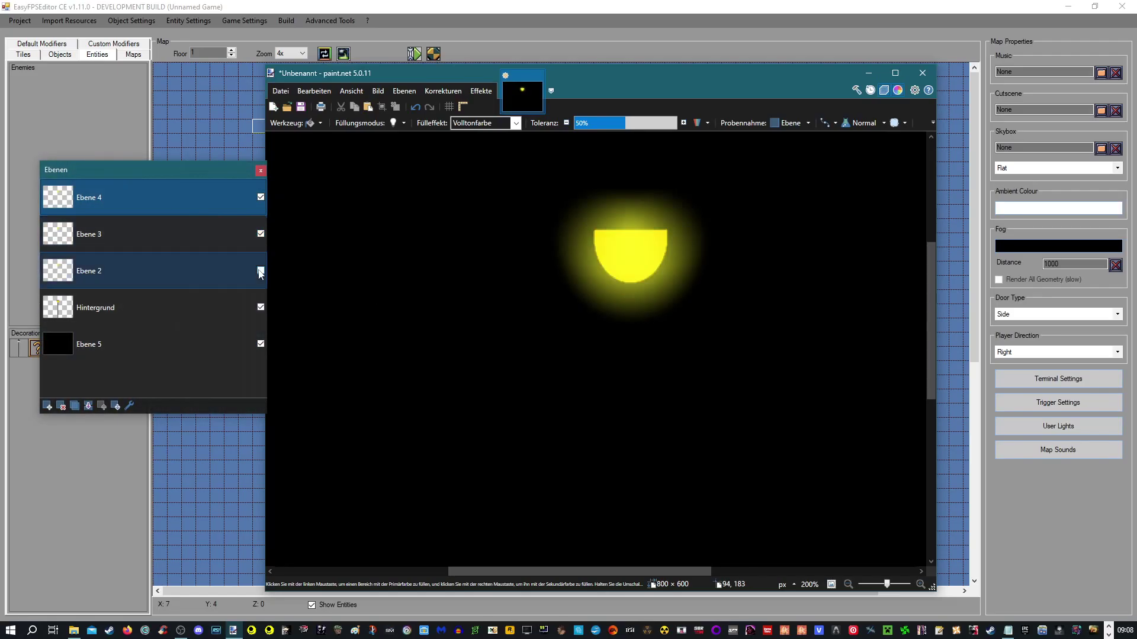
click(260, 271)
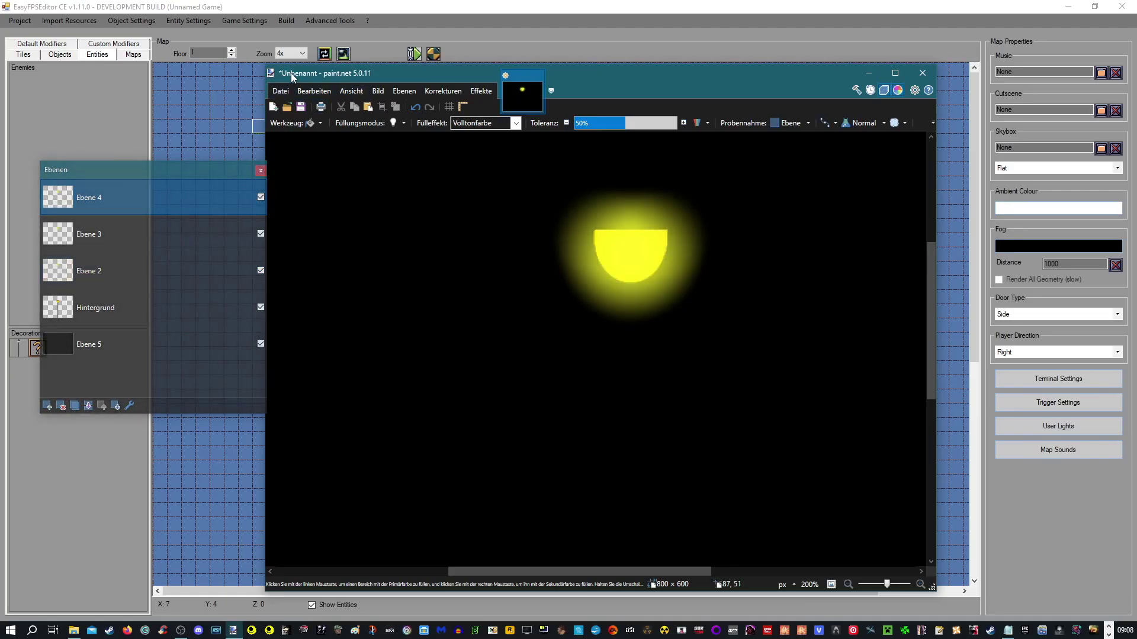
Hide the black layer beneath the lamp so the image has a transparent background again.
drag(385, 76, 362, 72)
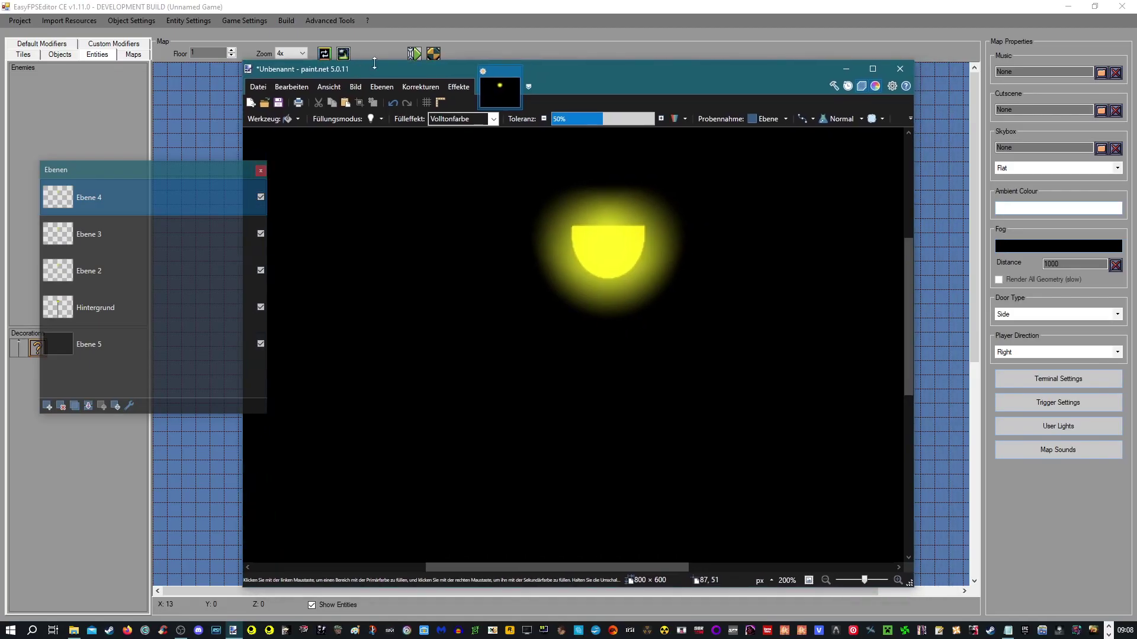
click(258, 89)
click(261, 347)
click(260, 345)
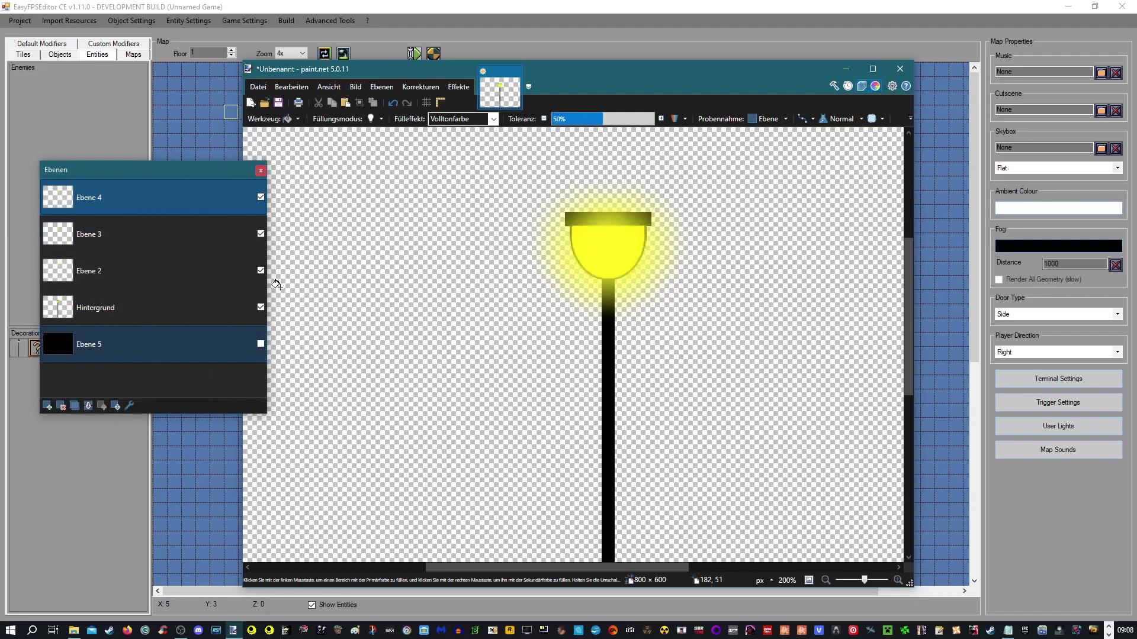
Save the lamp image to the Desktop as lantern1 in PNG format, flattening its layers.
click(258, 86)
click(284, 179)
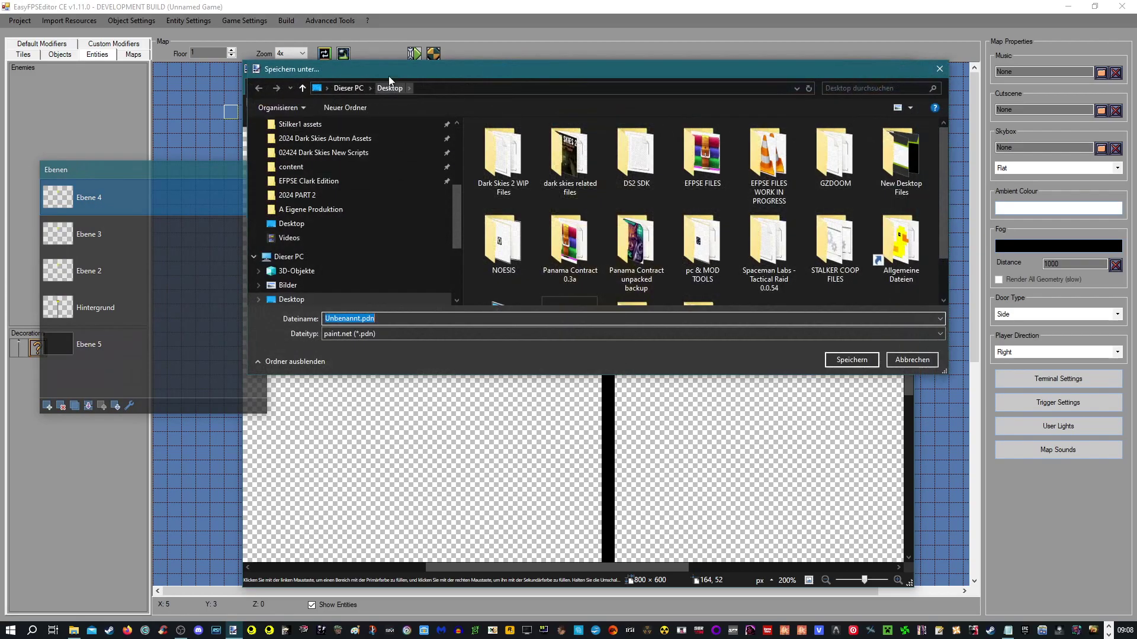
drag(389, 80, 339, 84)
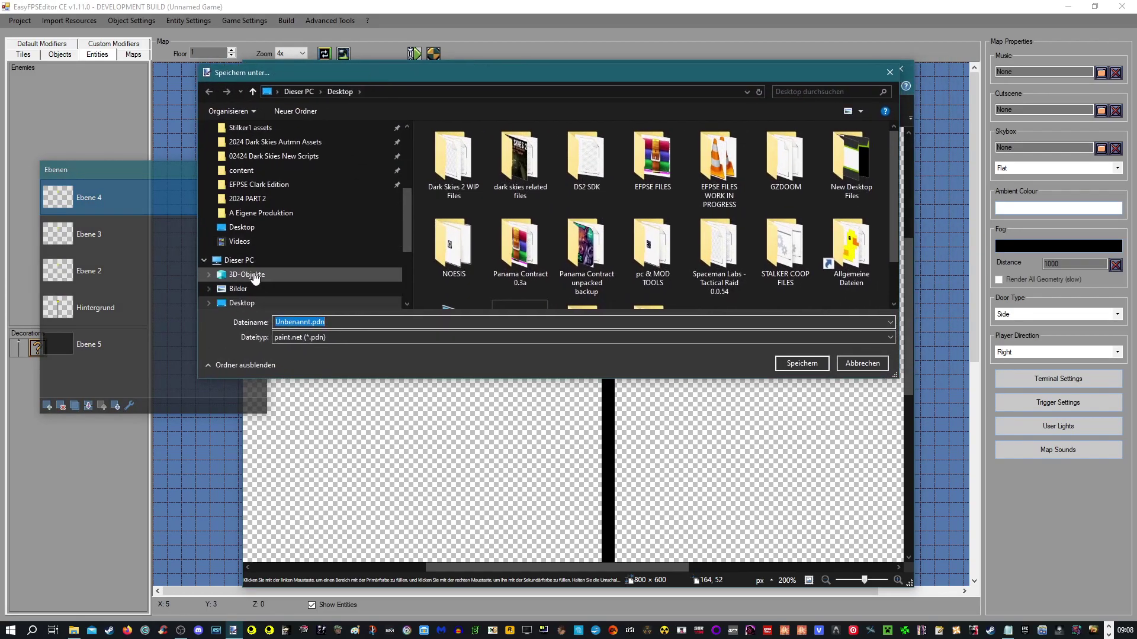
text(lantern1)
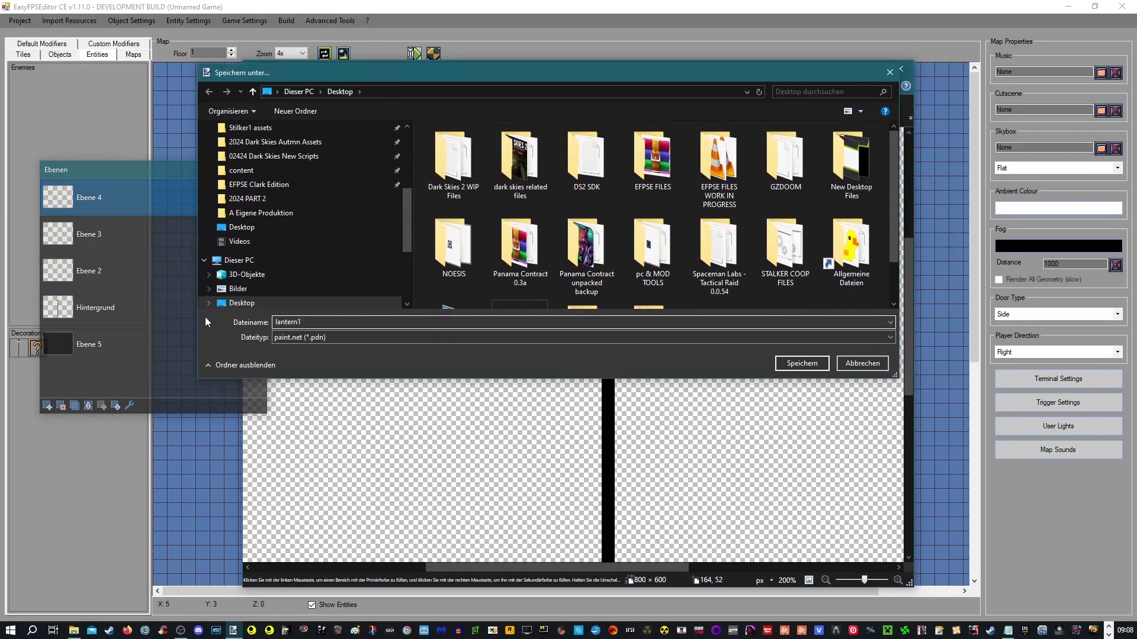
click(292, 337)
click(292, 358)
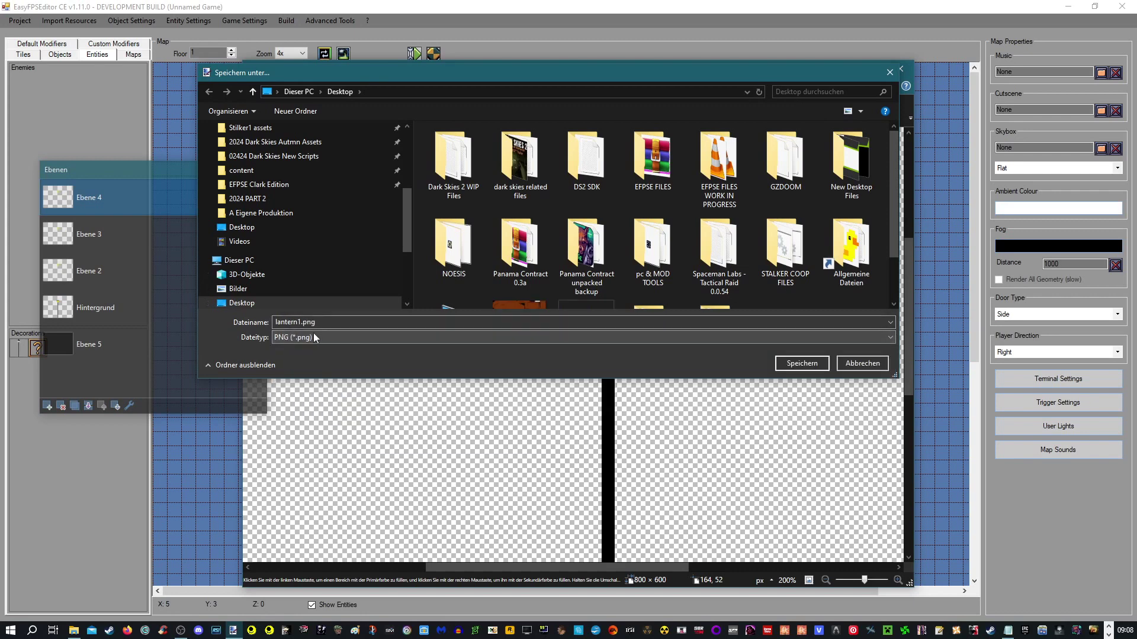
scroll(651, 260, down, 1)
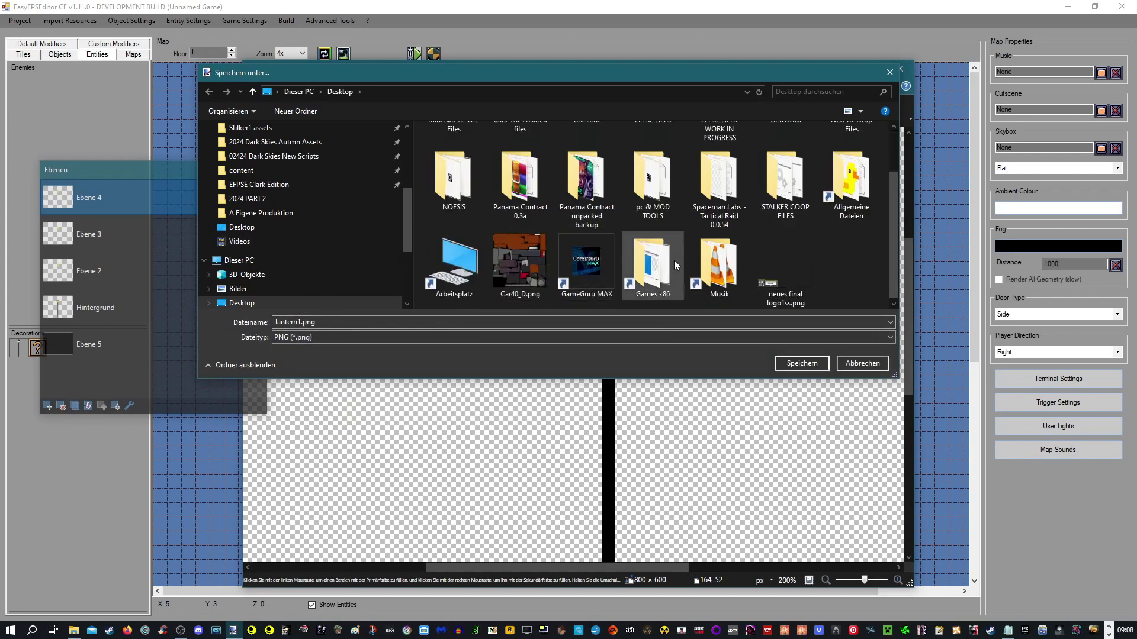
click(801, 363)
click(545, 361)
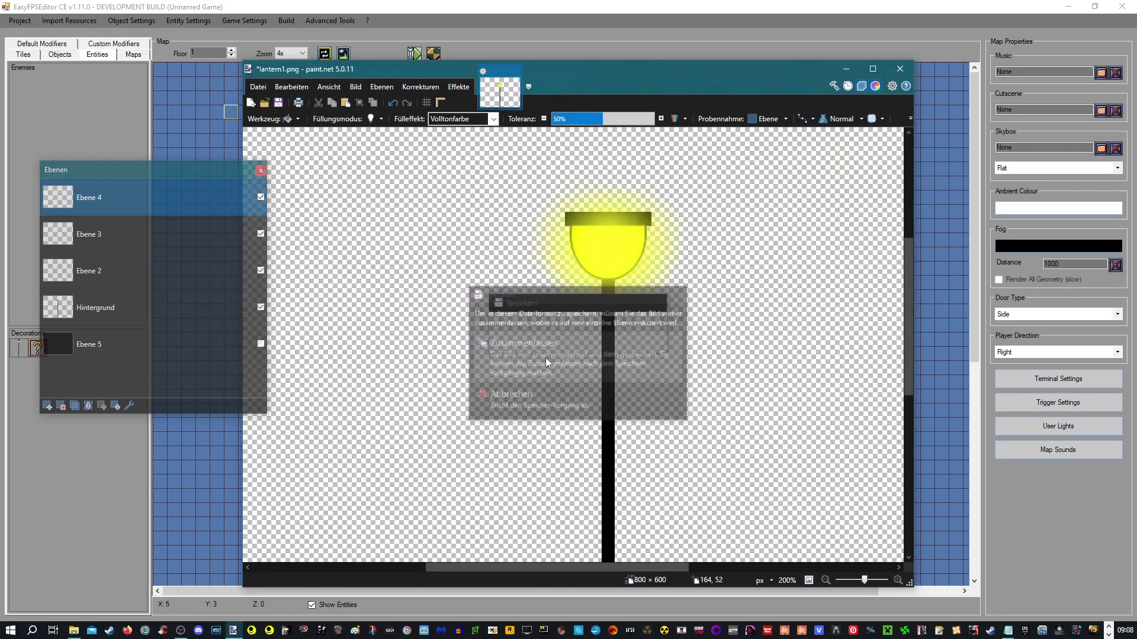
click(905, 86)
Switch to EasyFPSEditor CE and add a decoration named lantern1 in the decoration settings.
click(846, 69)
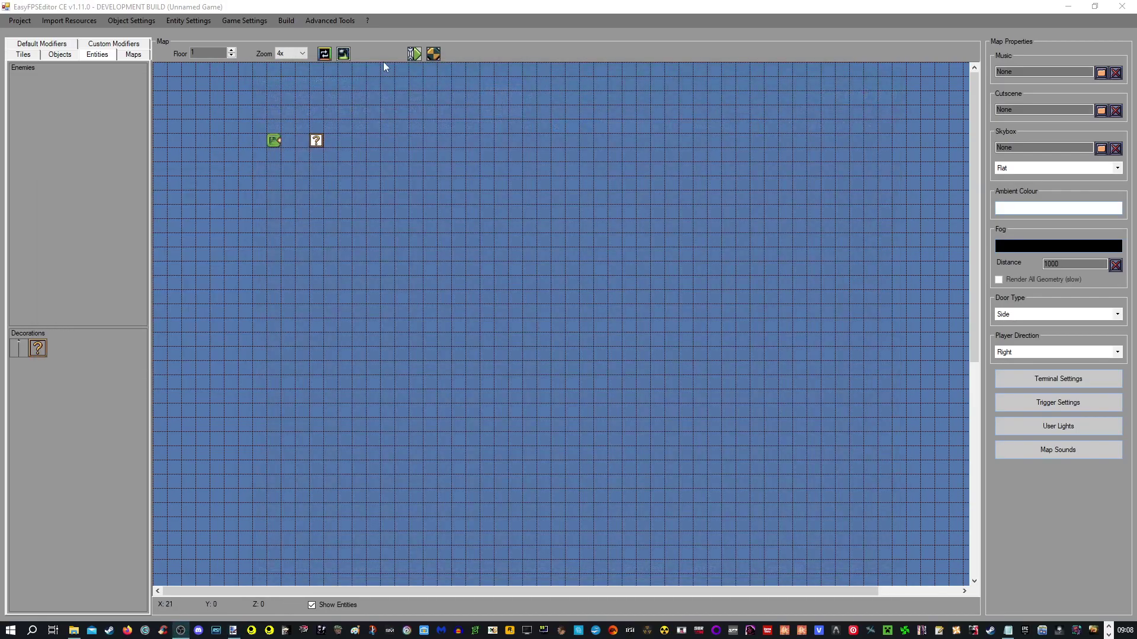
click(137, 24)
click(199, 34)
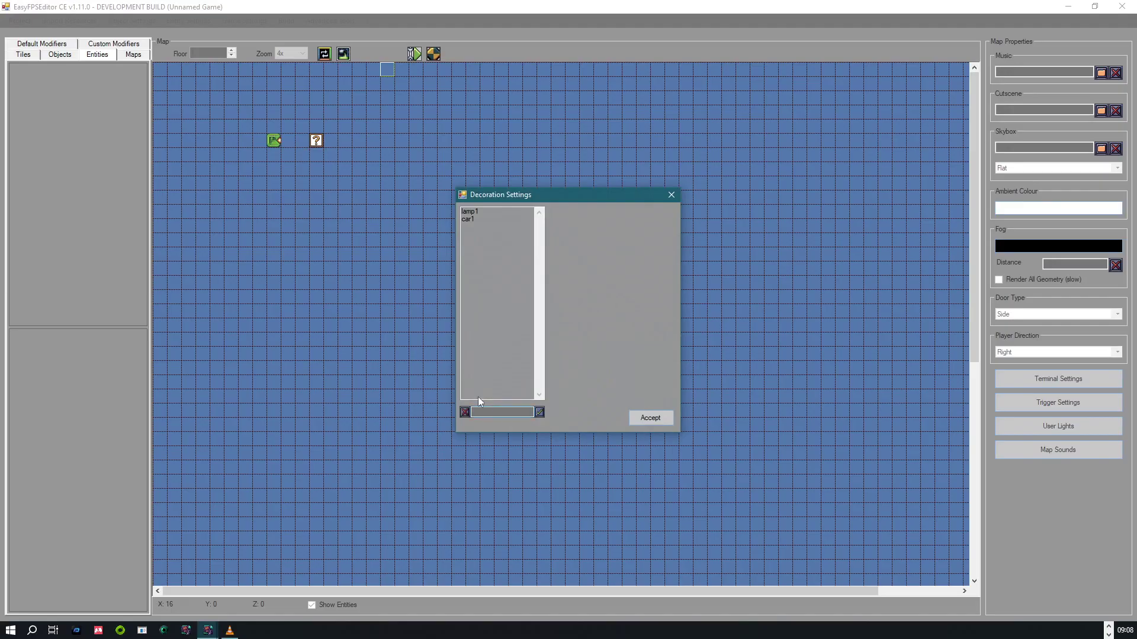
text(lantern1)
click(540, 412)
Import lantern1.png from the Desktop as the idle sprite of the lantern1 decoration.
click(610, 377)
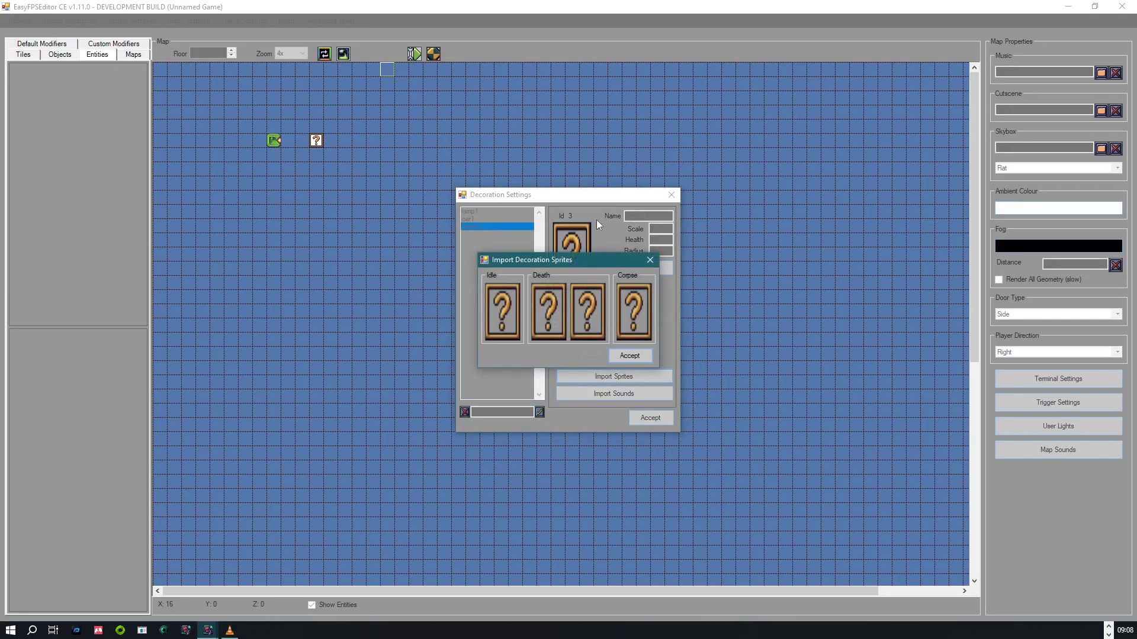
click(520, 314)
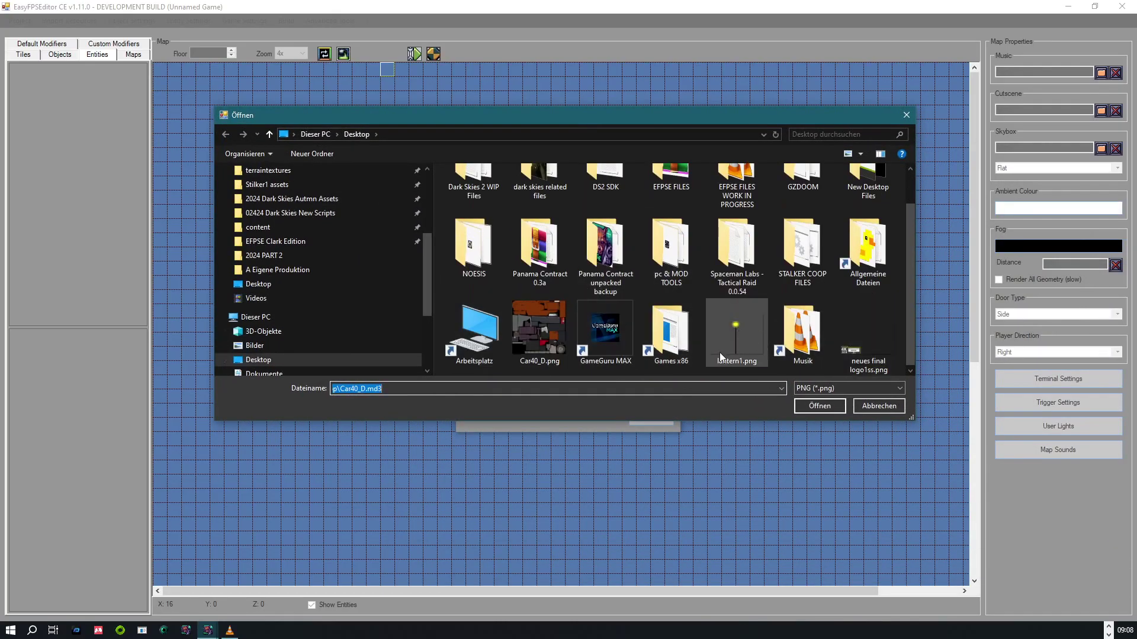
double_click(737, 346)
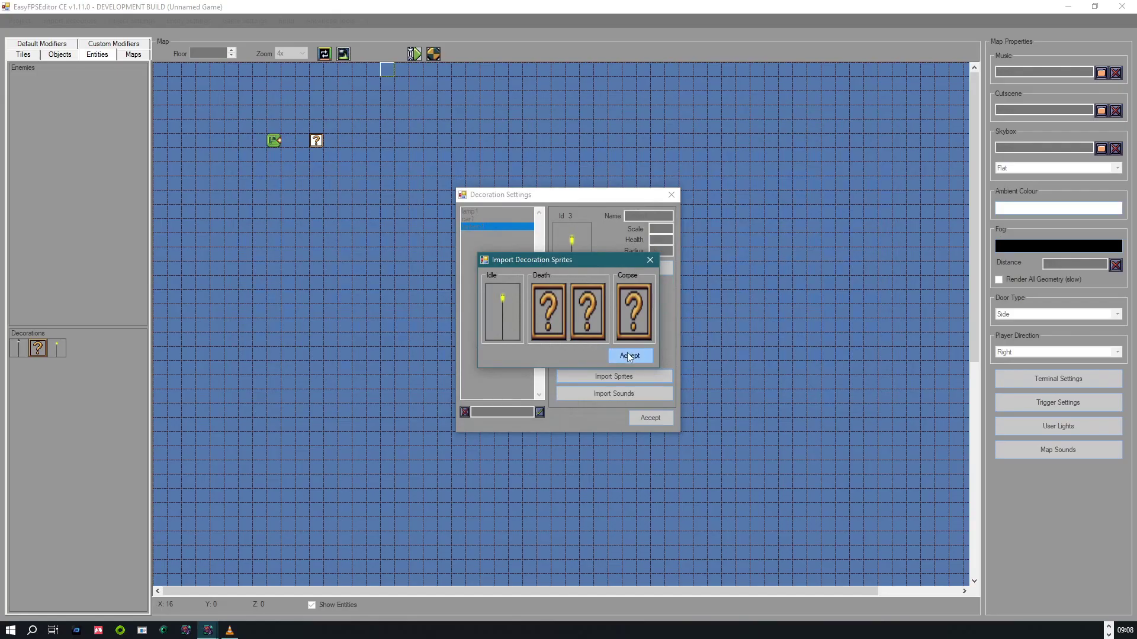
click(629, 355)
Set the lantern1 sprite scale to 0.3, turn off its Lit option and accept the decoration settings.
click(627, 267)
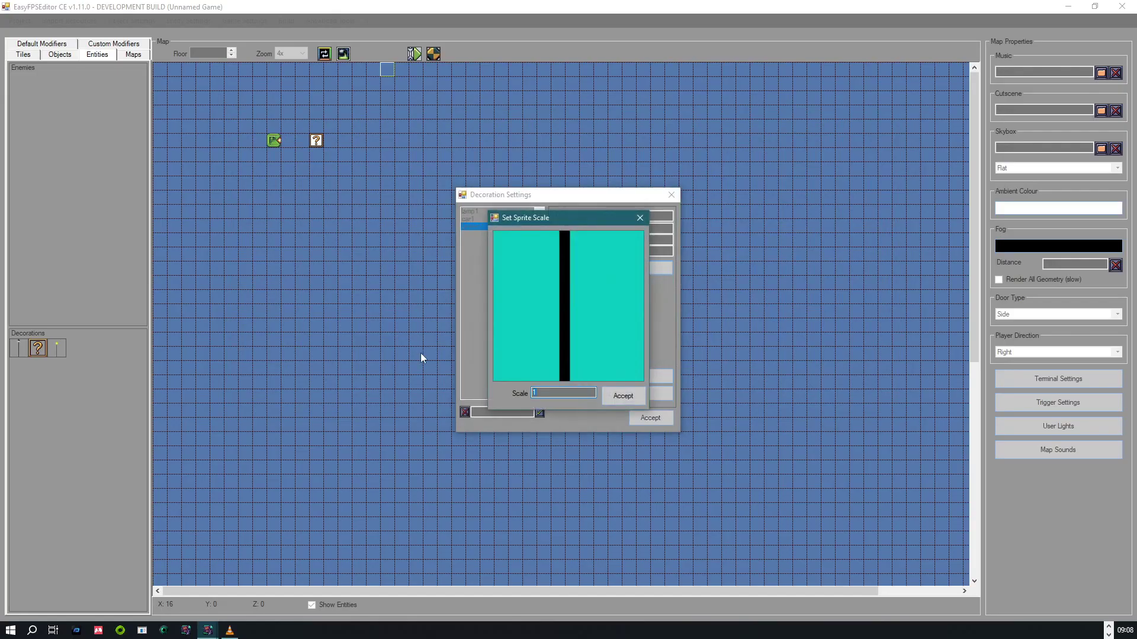
text(0.3)
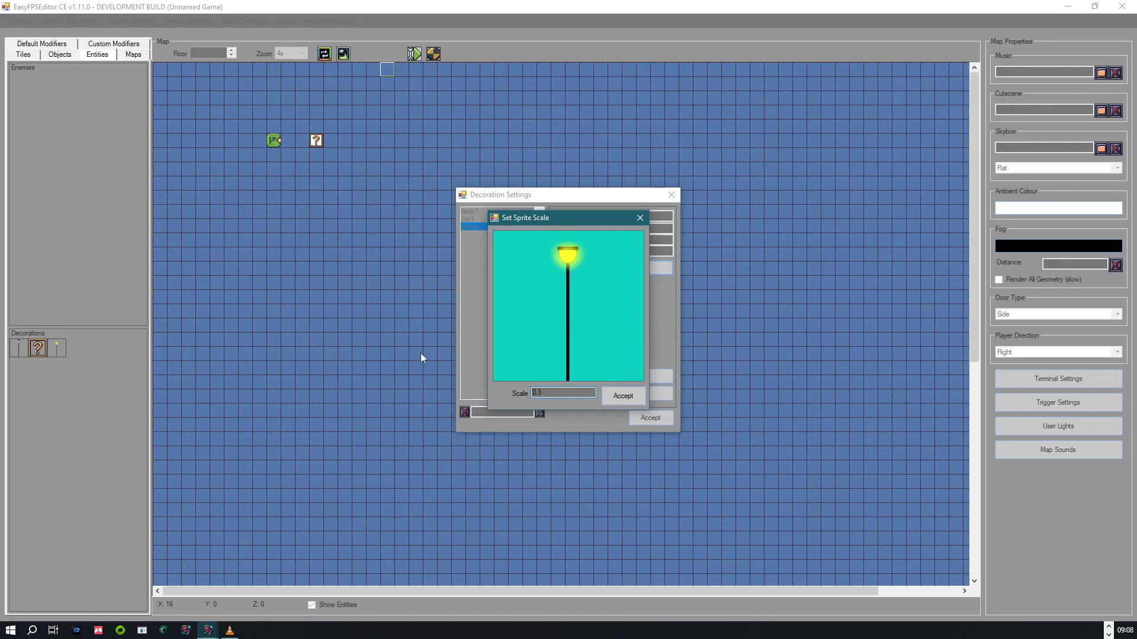
click(627, 396)
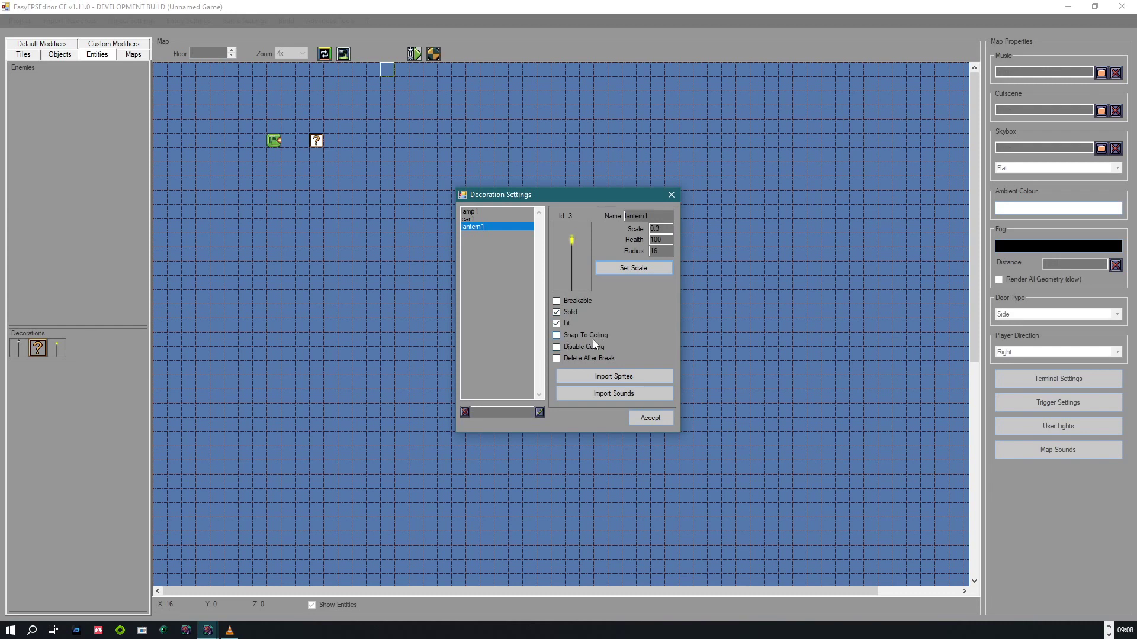
click(557, 323)
click(651, 419)
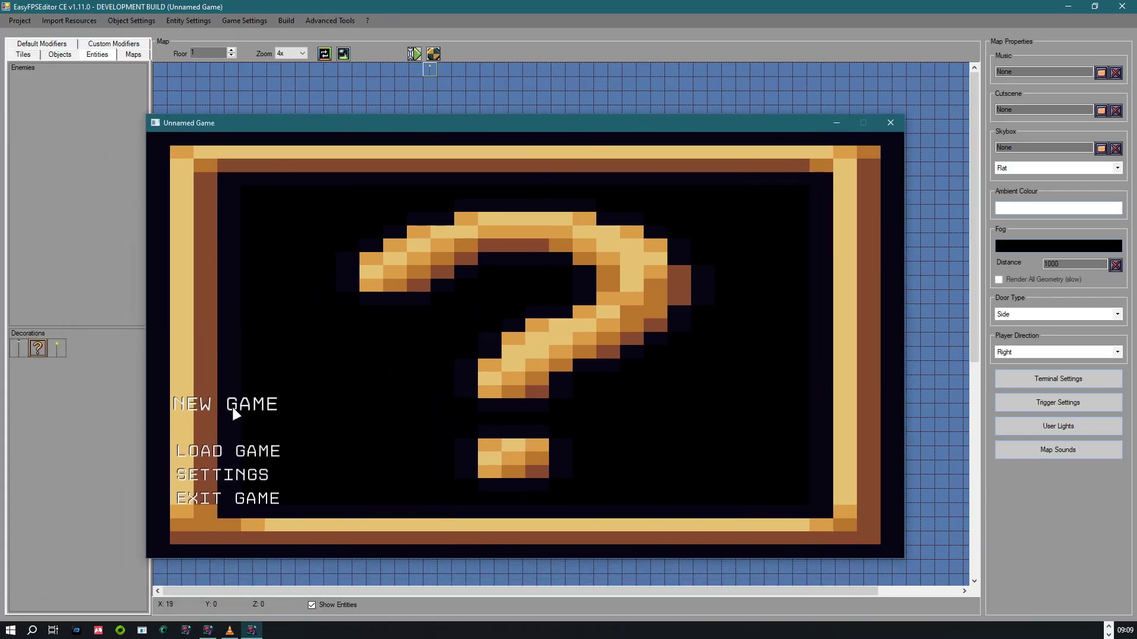
Start a new game in the test build, walk up to the row of lanterns to view them, and exit the game.
click(233, 409)
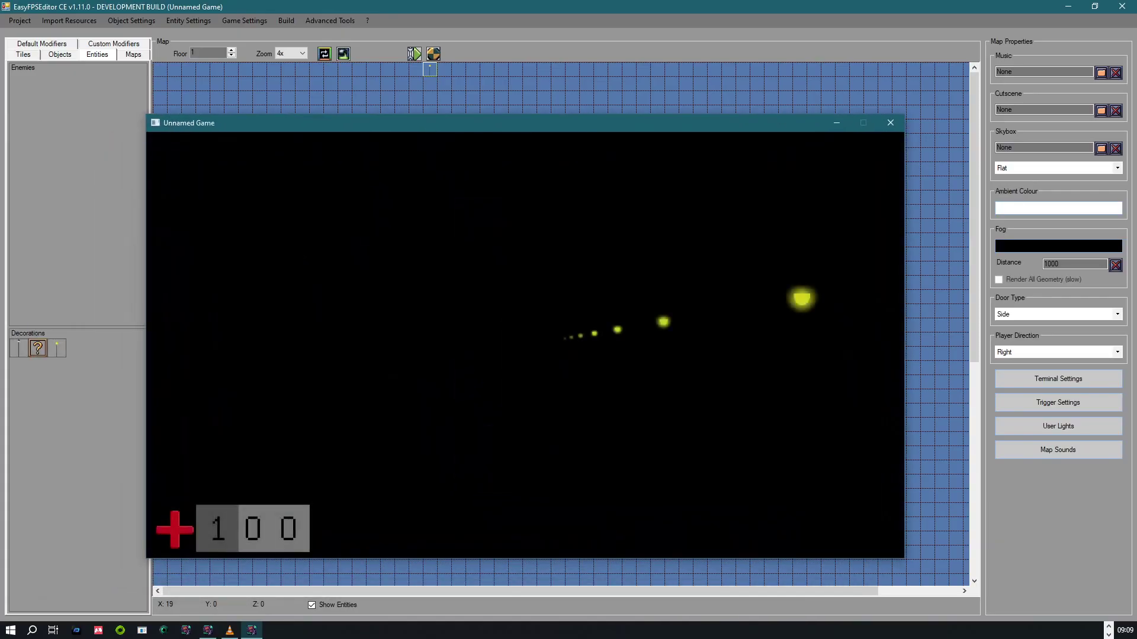
key(w)
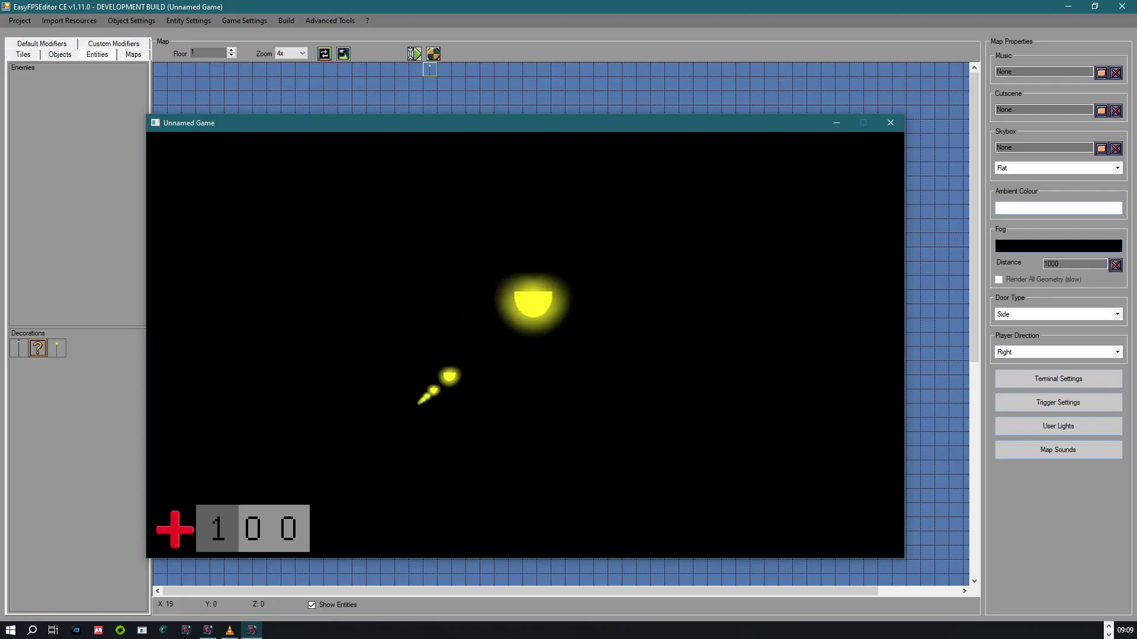
key(w)
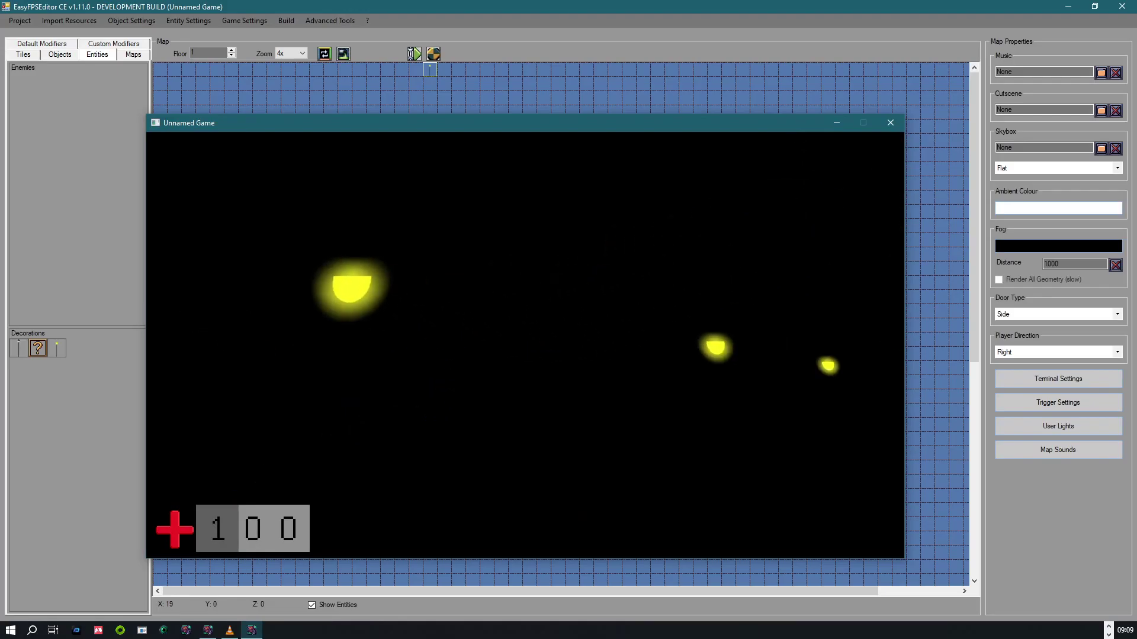
key(Escape)
click(258, 498)
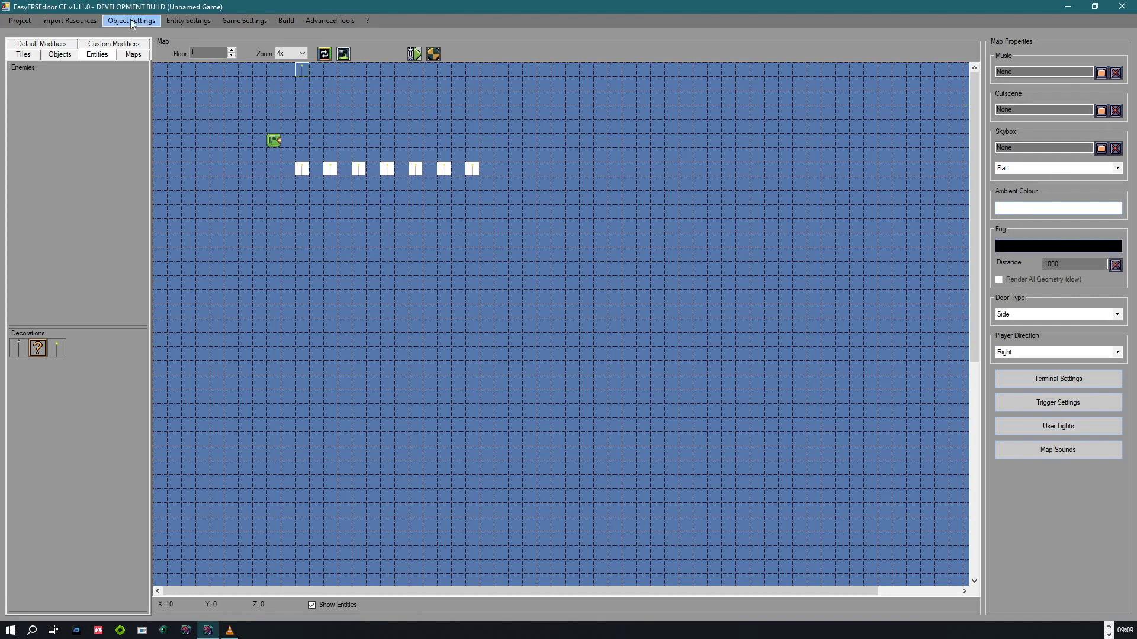
Set the map's fog colour to grey (808080) and check the ambient colour.
click(1021, 246)
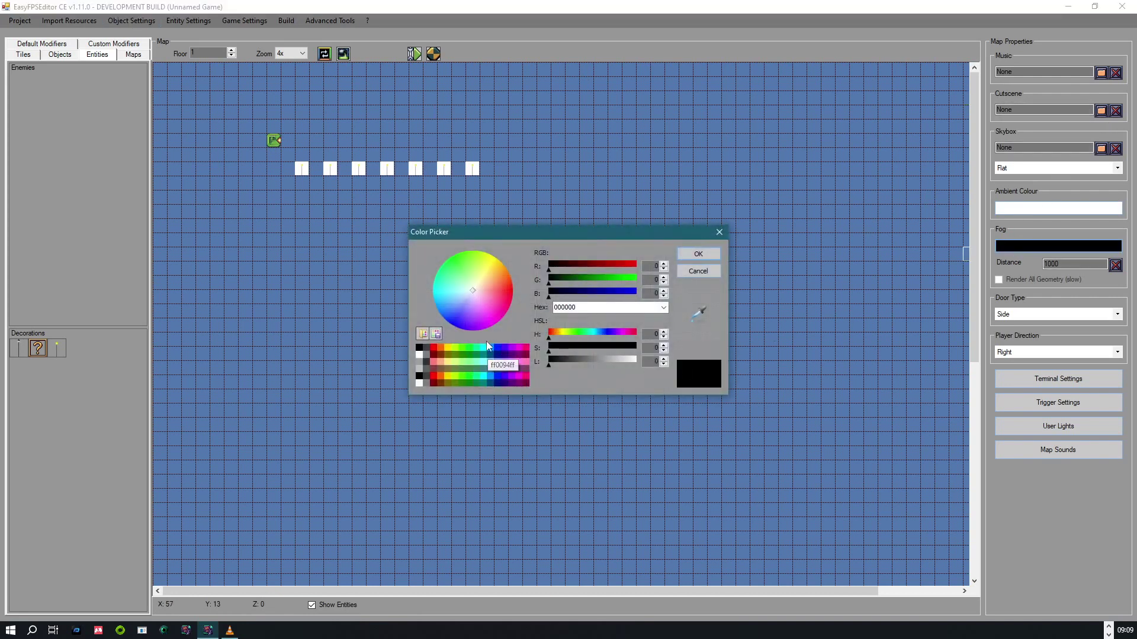
click(426, 361)
click(697, 255)
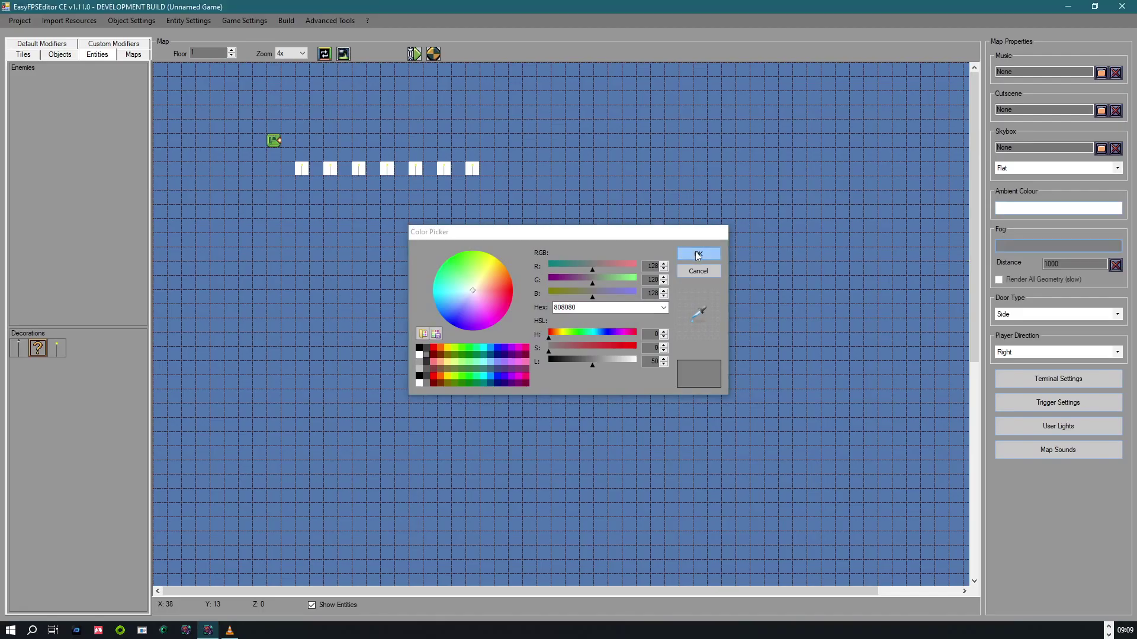
click(1033, 208)
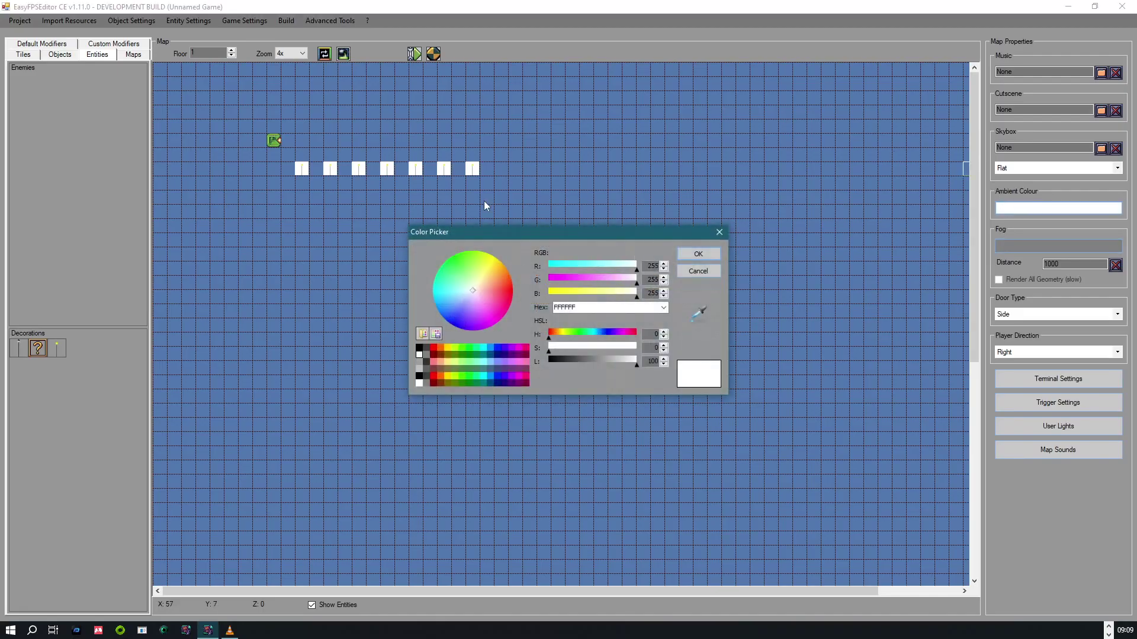
click(719, 232)
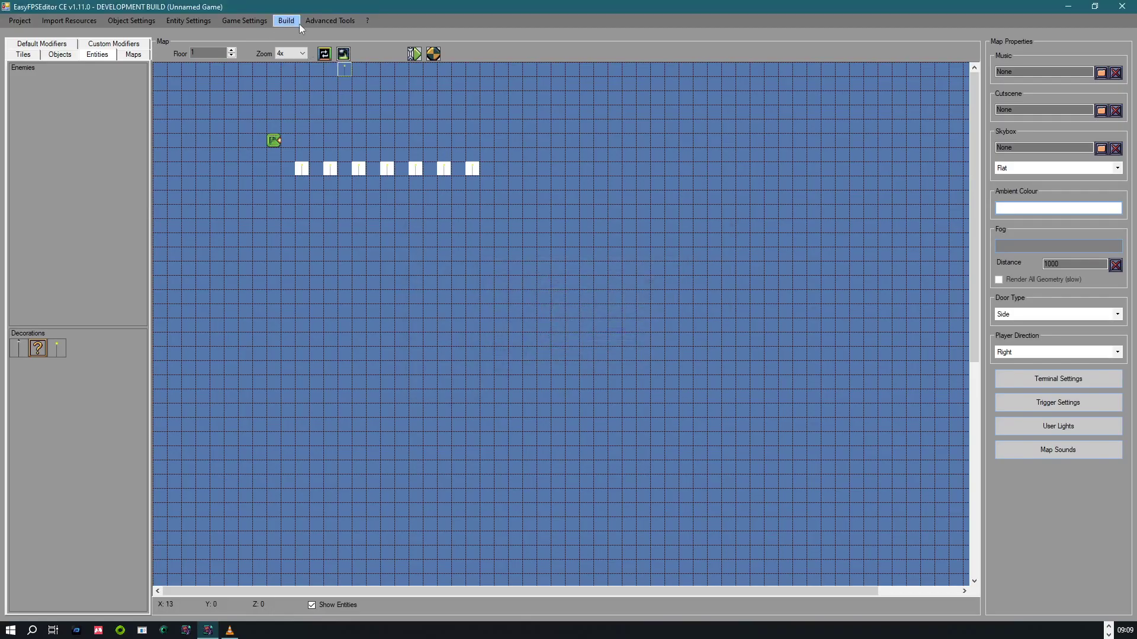
Test the map with the grey fog in a new game, walk along the lanterns and exit the game.
click(432, 54)
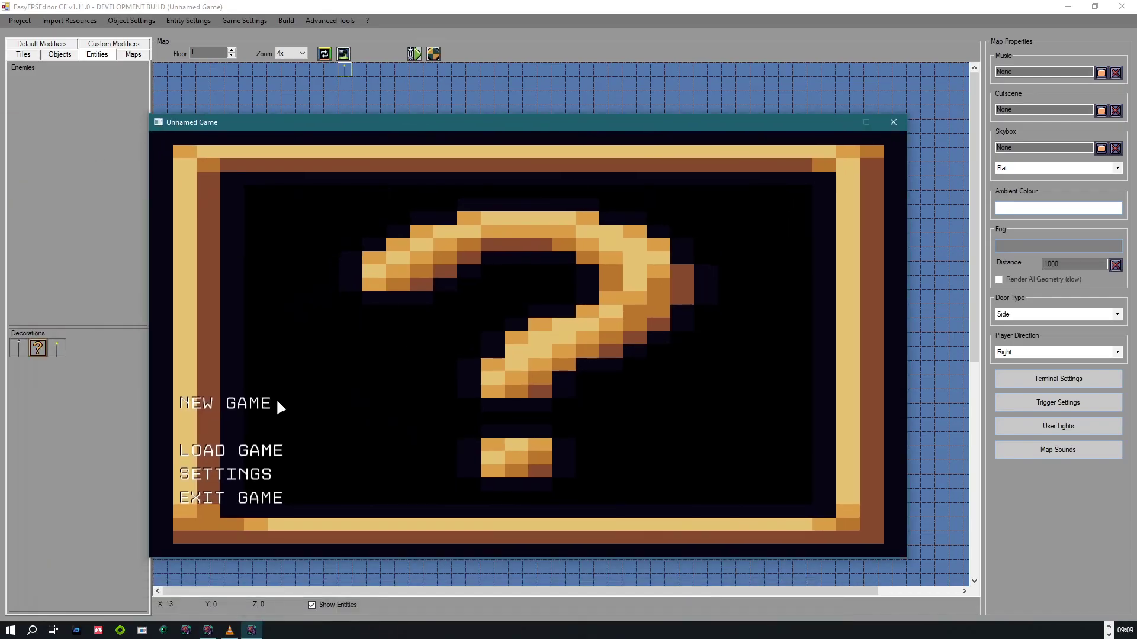
click(278, 402)
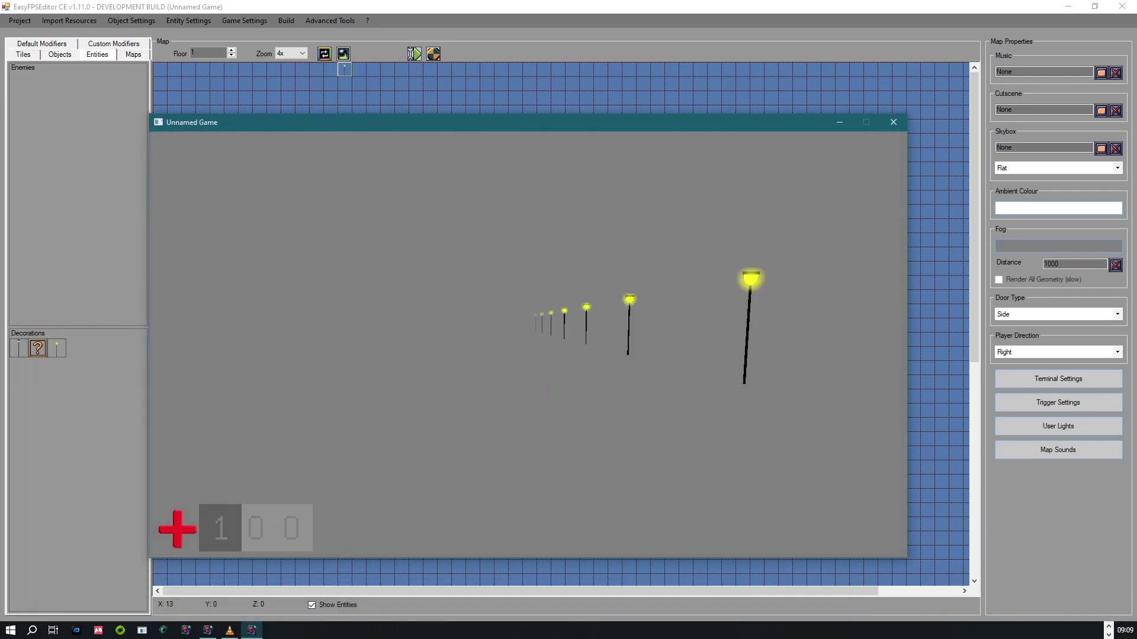
key(w)
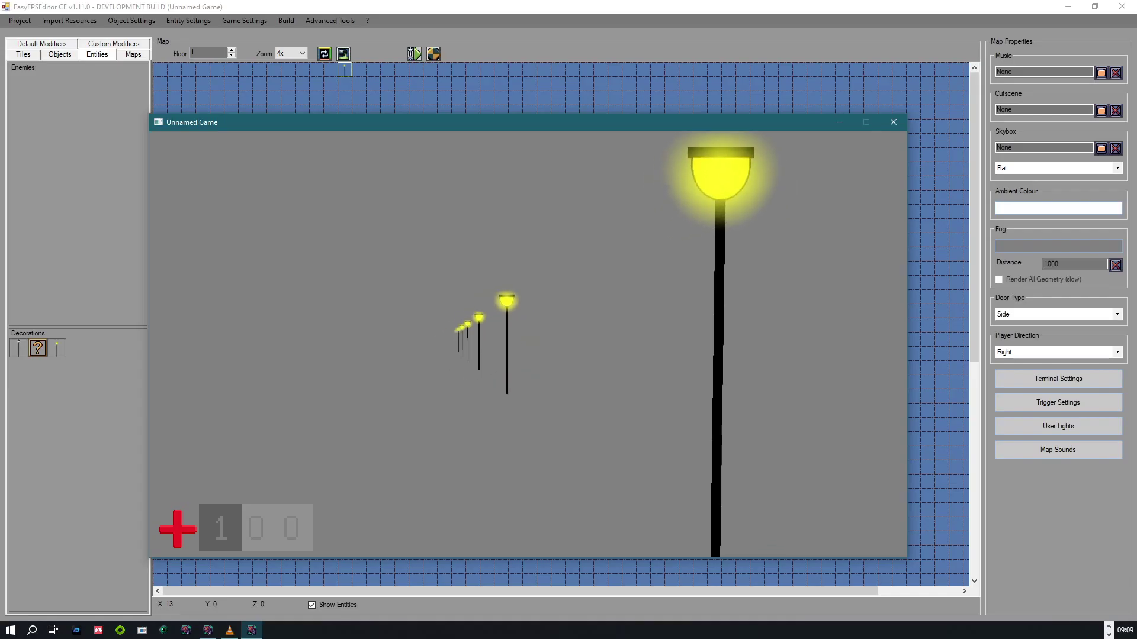
key(Escape)
click(236, 495)
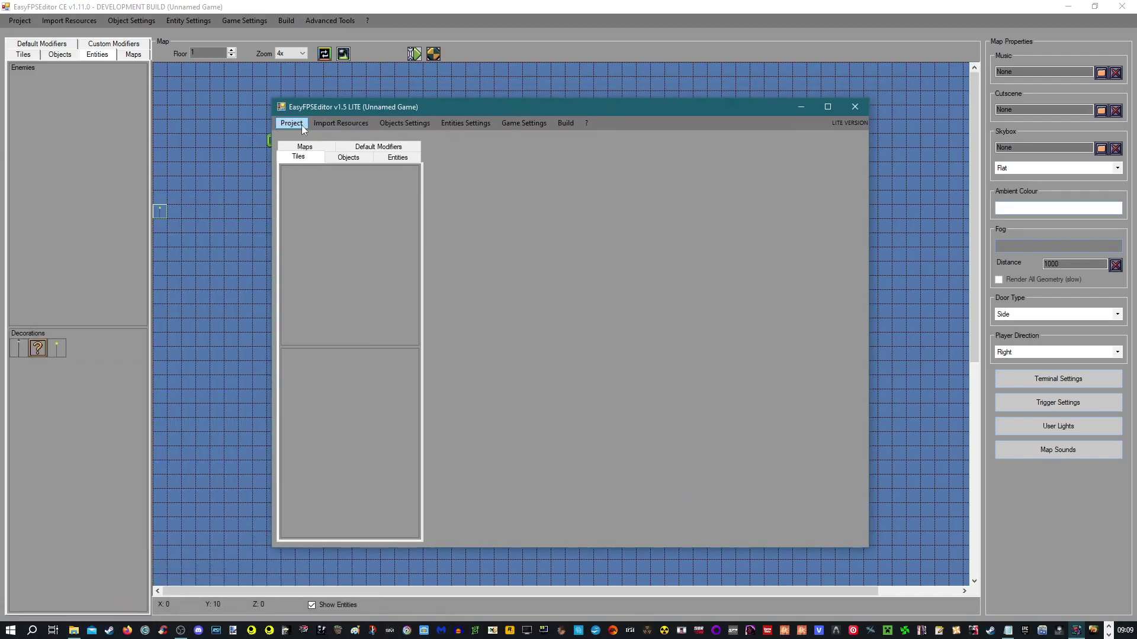
Switch to EasyFPSEditor v1.5 LITE and open the NPP Showdown project from the Projects folder.
click(302, 126)
click(314, 147)
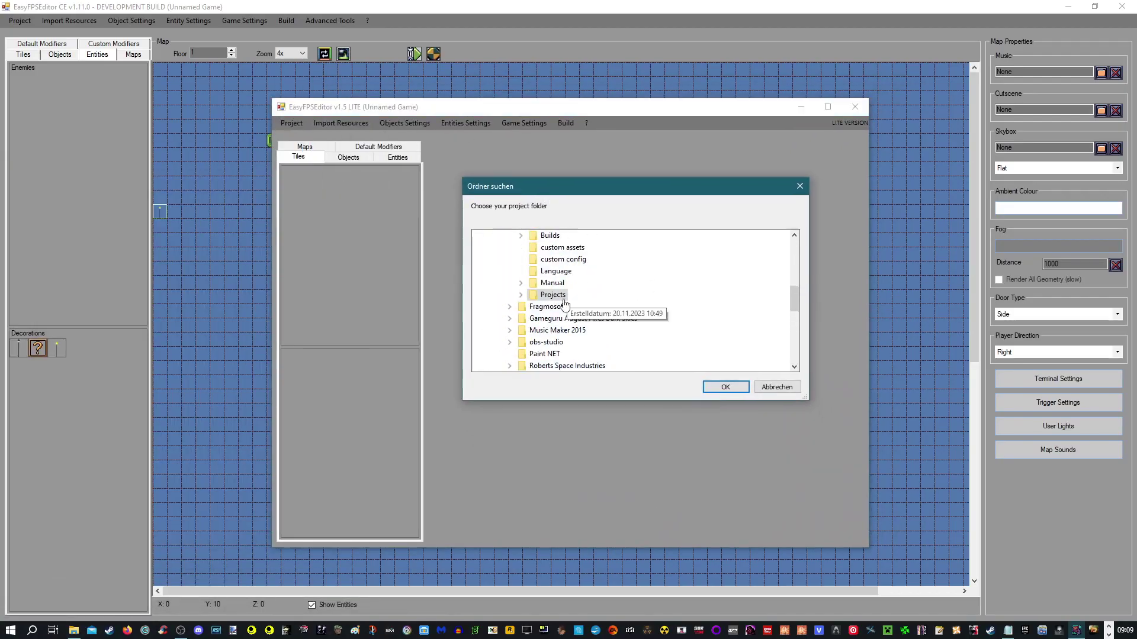
scroll(584, 291, down, 15)
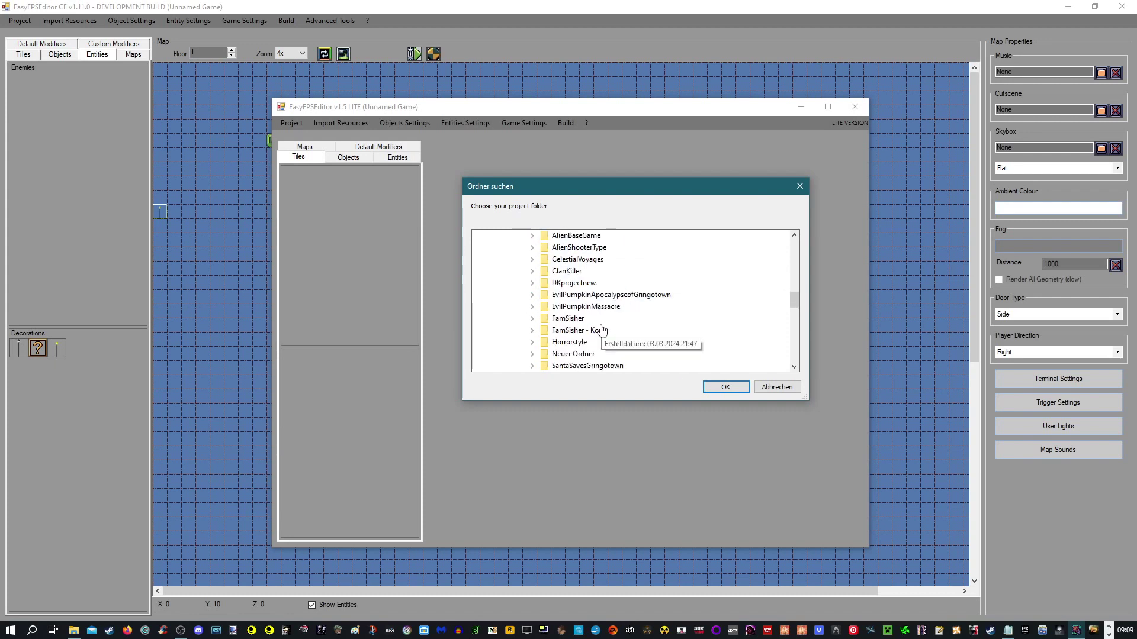
click(572, 283)
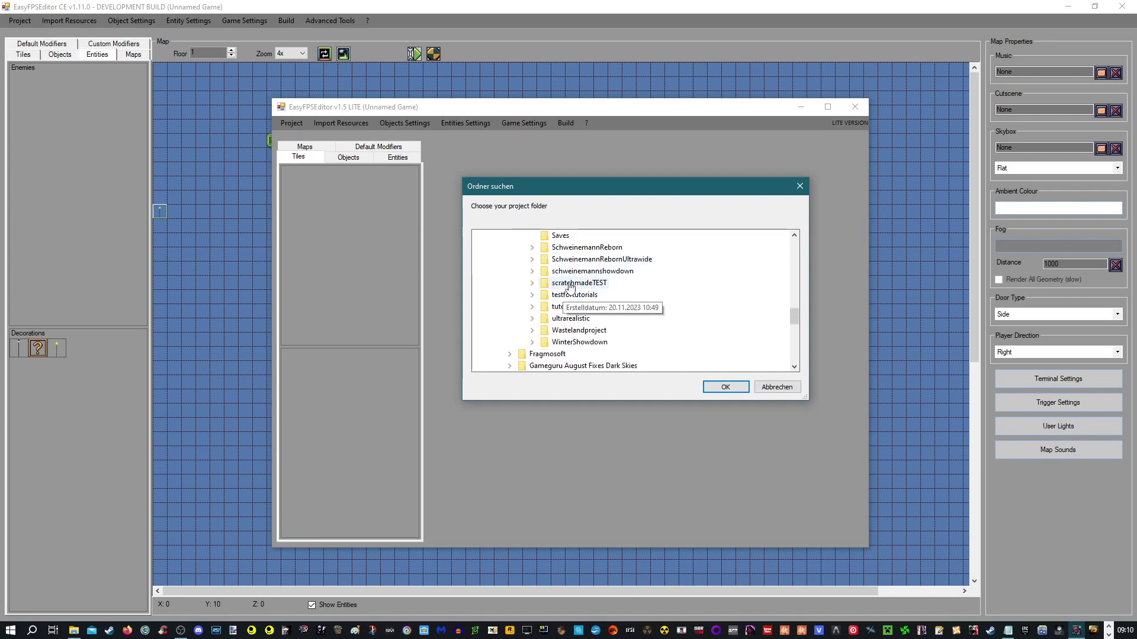
click(725, 387)
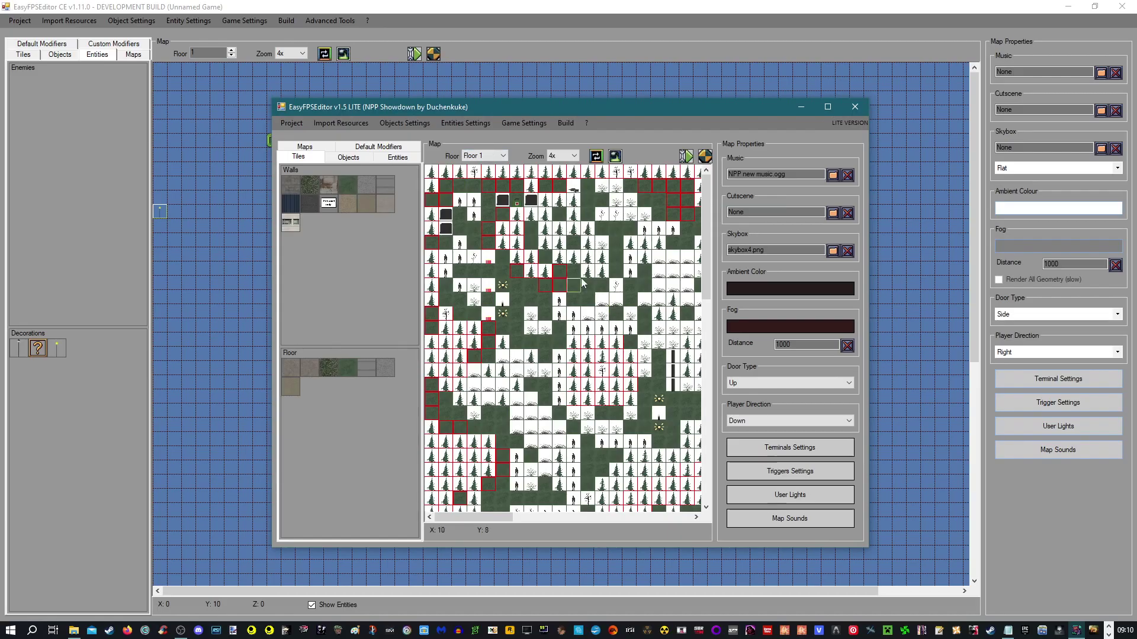
Enlarge and reposition the editor window and look over the layout of the NPP Showdown map.
scroll(582, 282, down, 10)
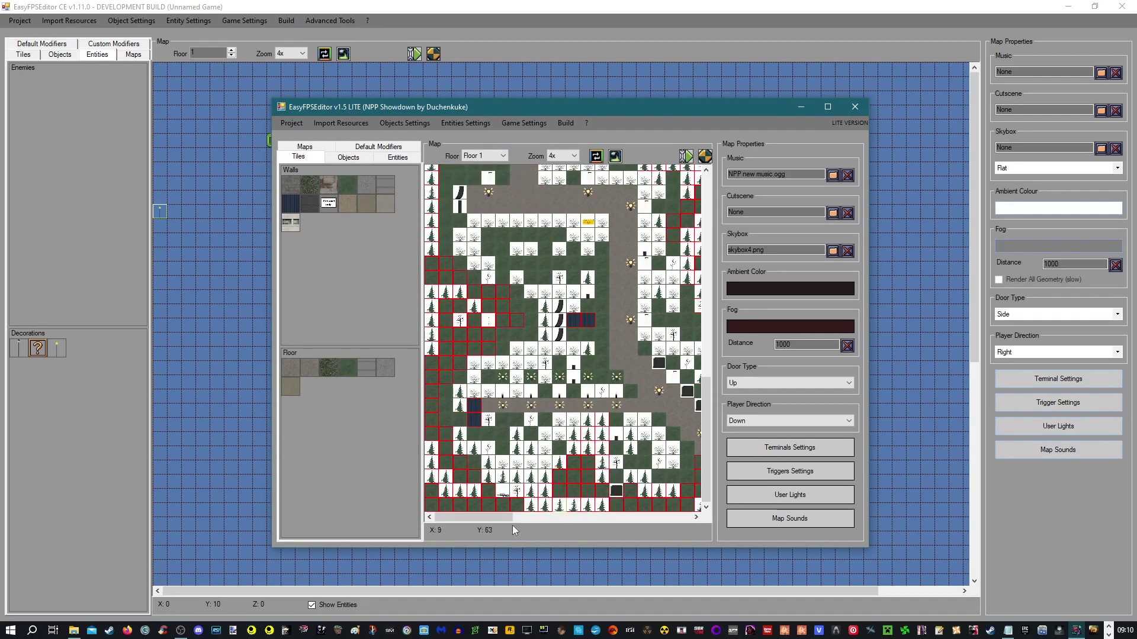
drag(870, 550, 1081, 558)
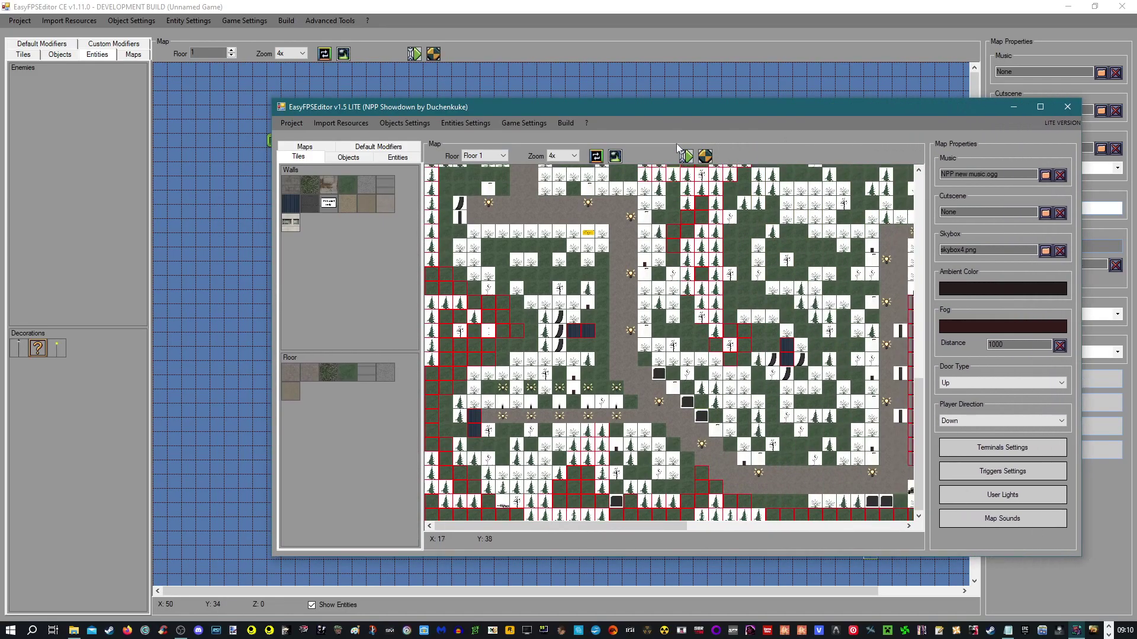
drag(681, 104, 552, 90)
scroll(585, 339, up, 5)
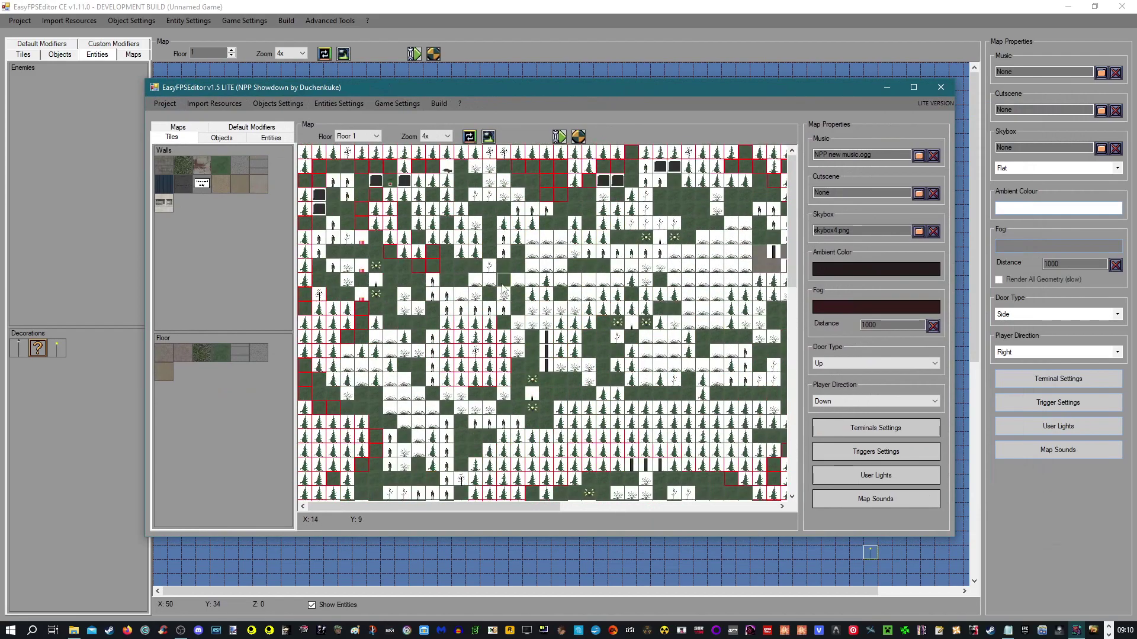
drag(448, 508, 607, 508)
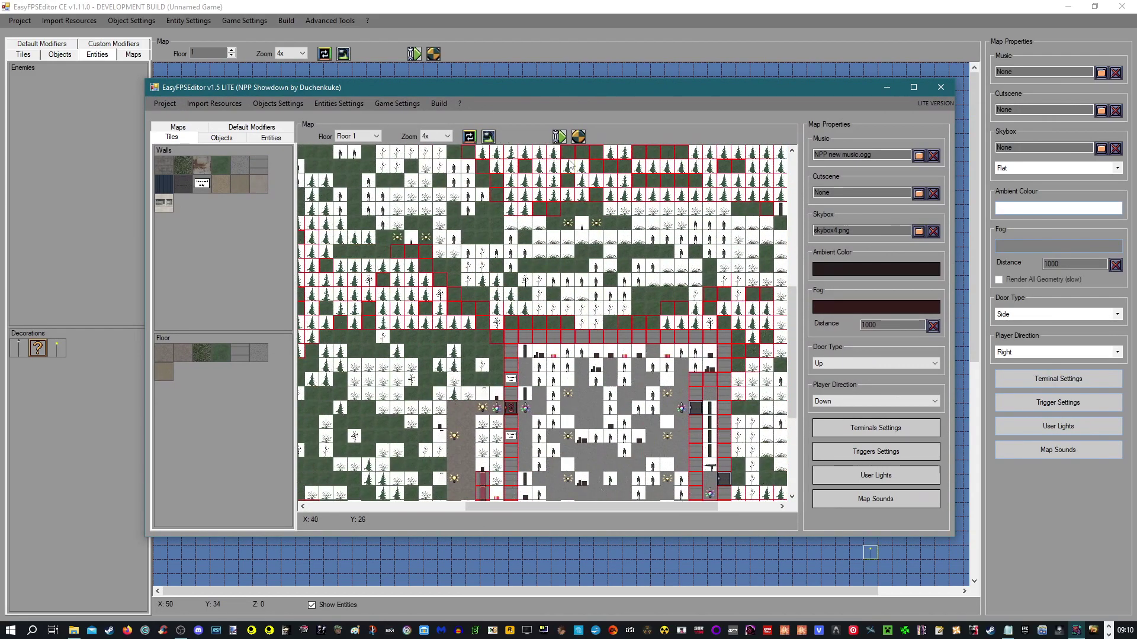
Run the NPP Showdown project, begin a new game and fire a few shots near the street lamps.
click(581, 138)
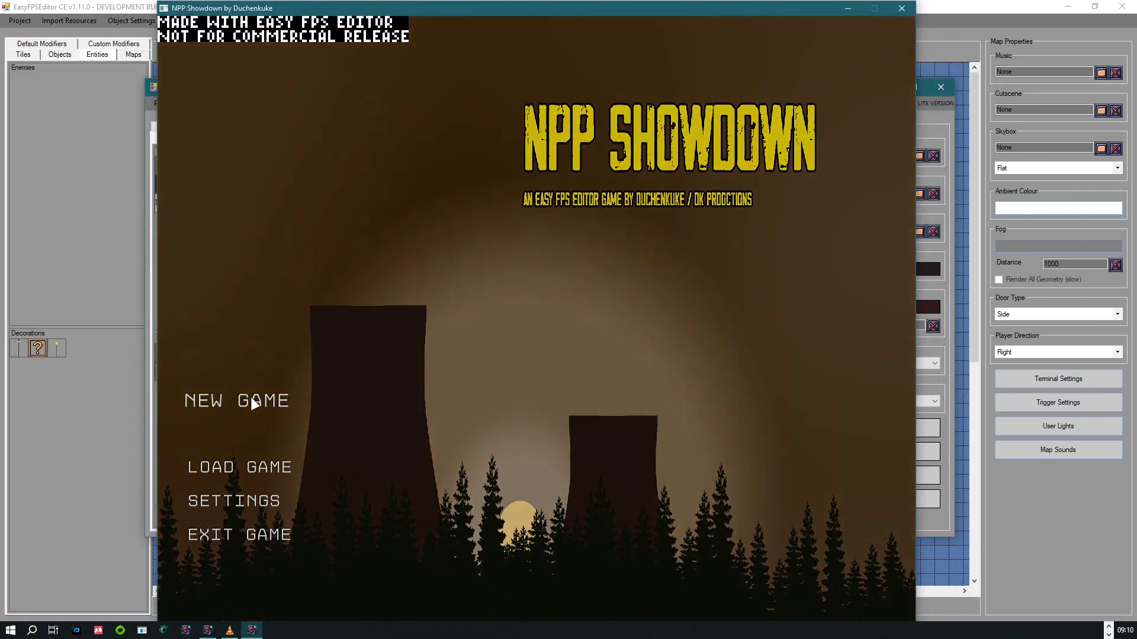
click(251, 397)
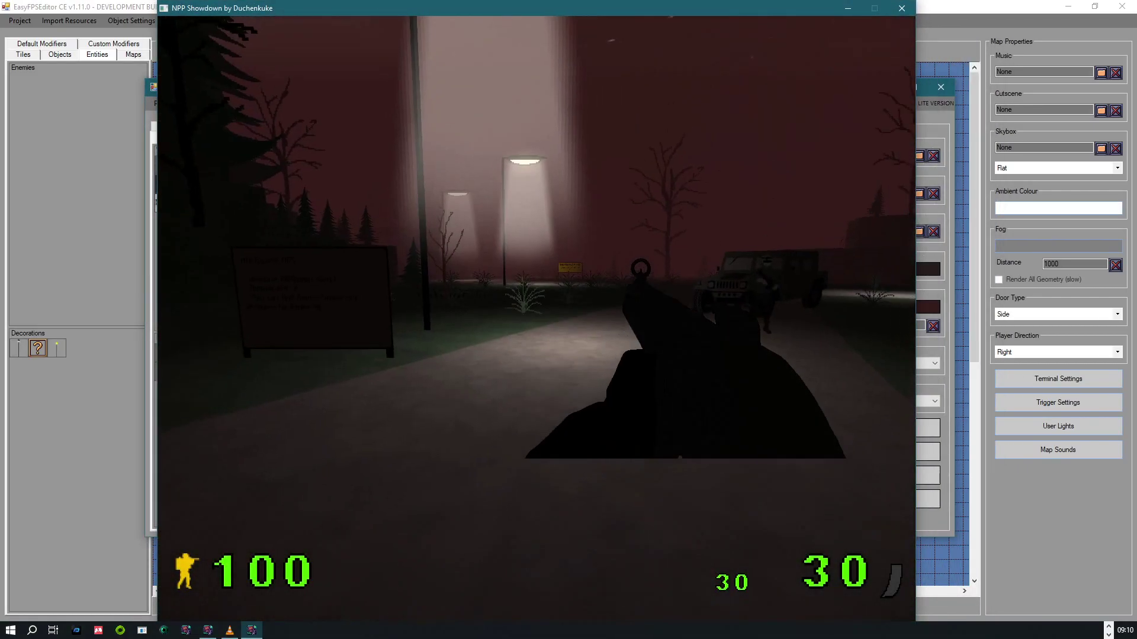
click(536, 319)
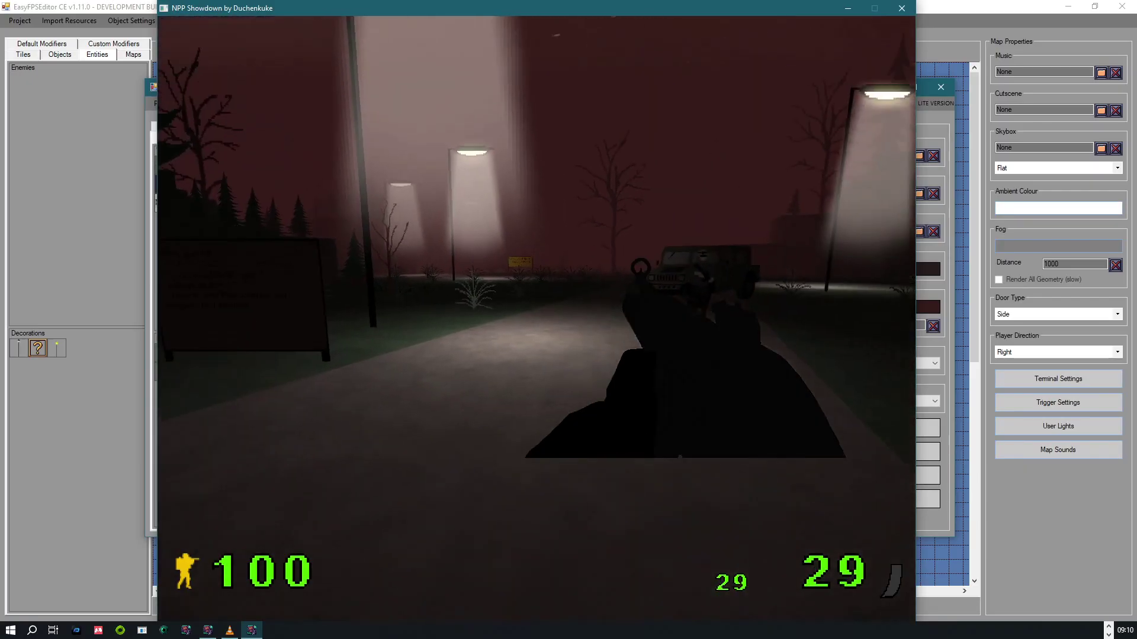
click(536, 319)
click(537, 318)
click(536, 318)
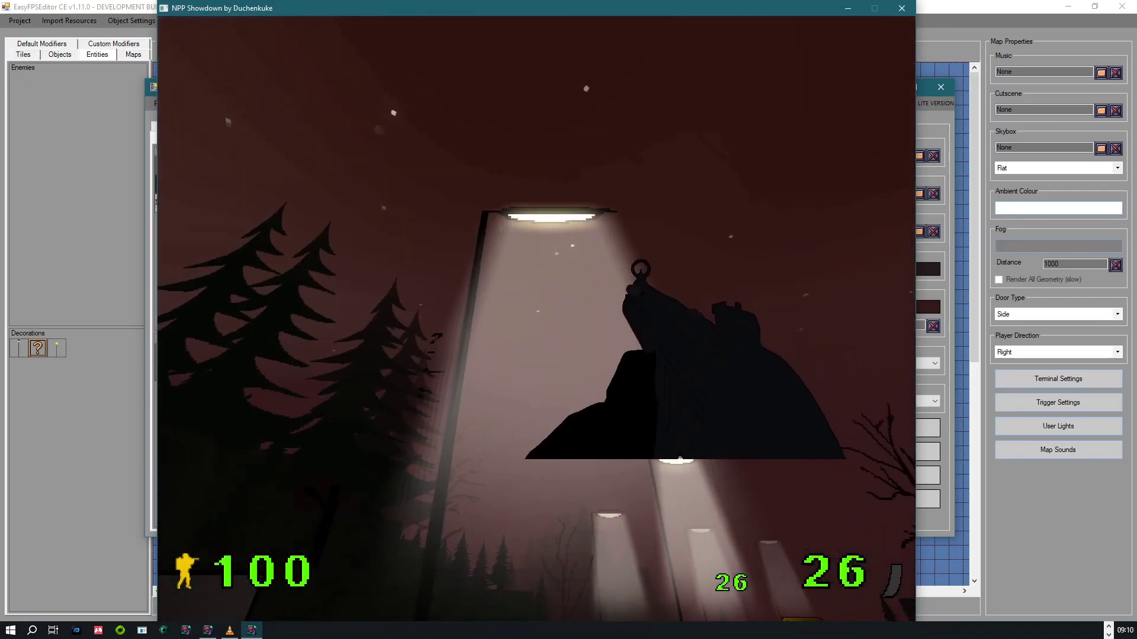
Walk along the lit road in NPP Showdown to examine the street lamps and the small ground lights.
key(w)
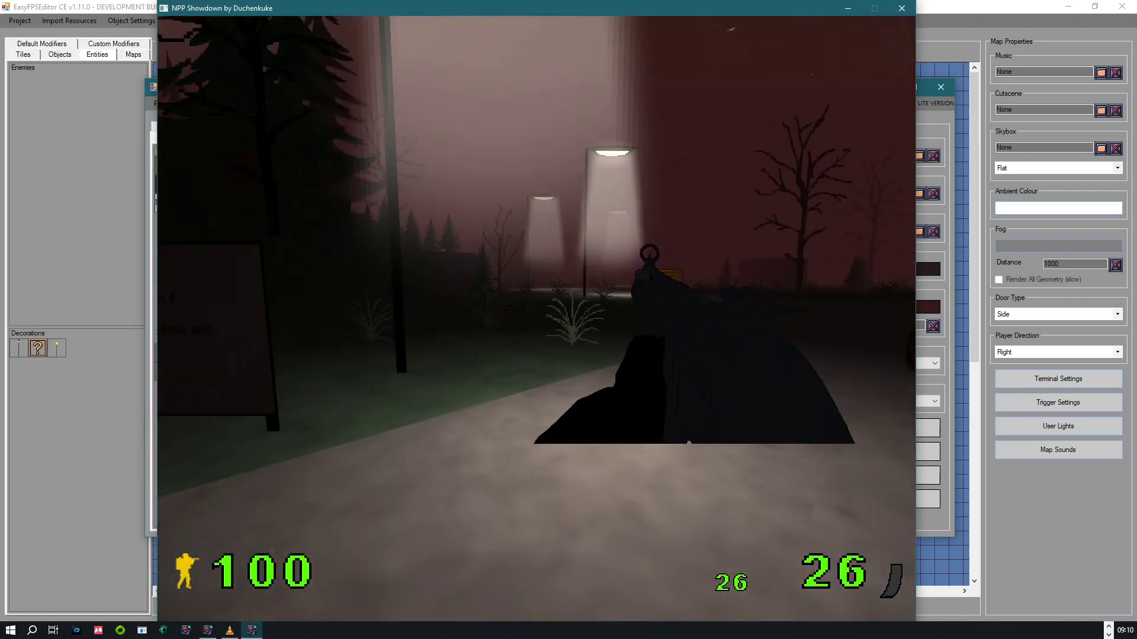
key(s)
key(w)
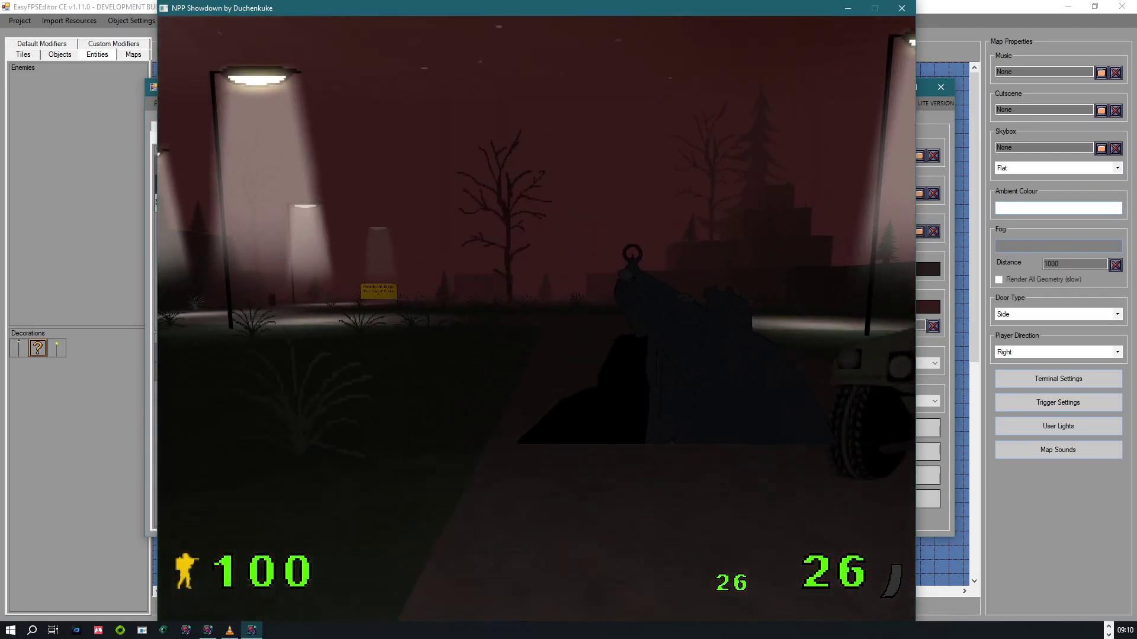
key(w)
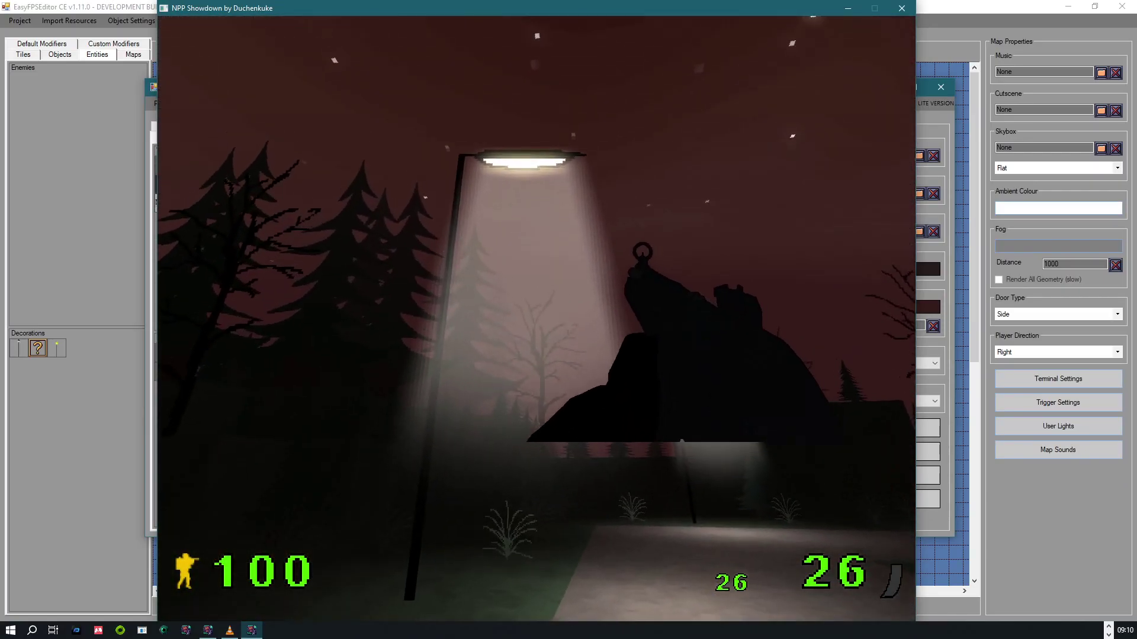
key(w)
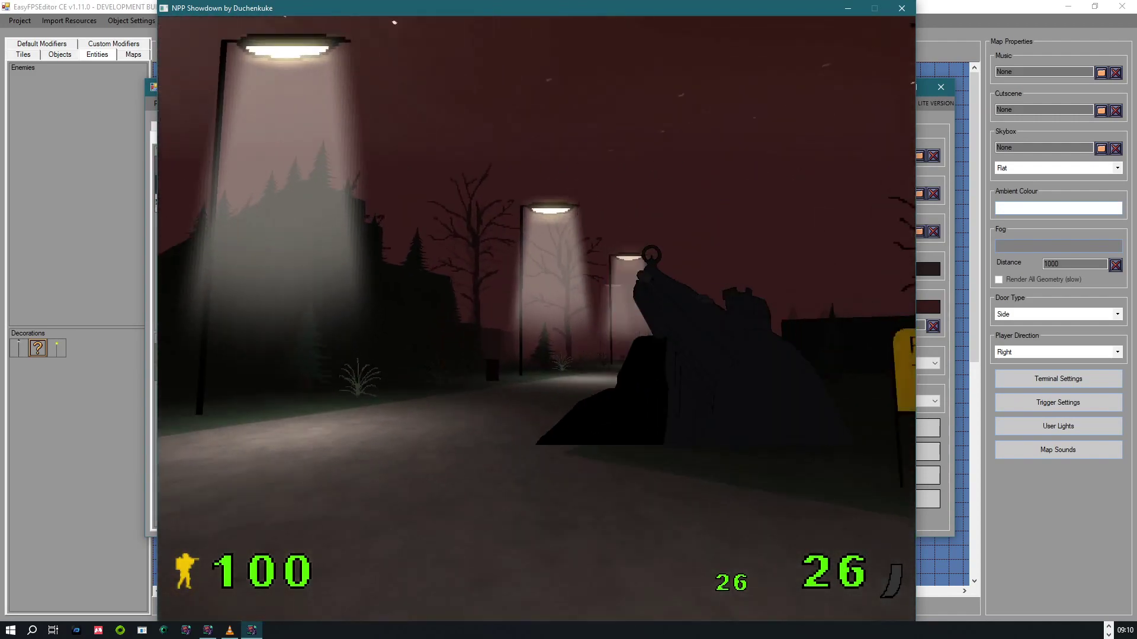
key(w)
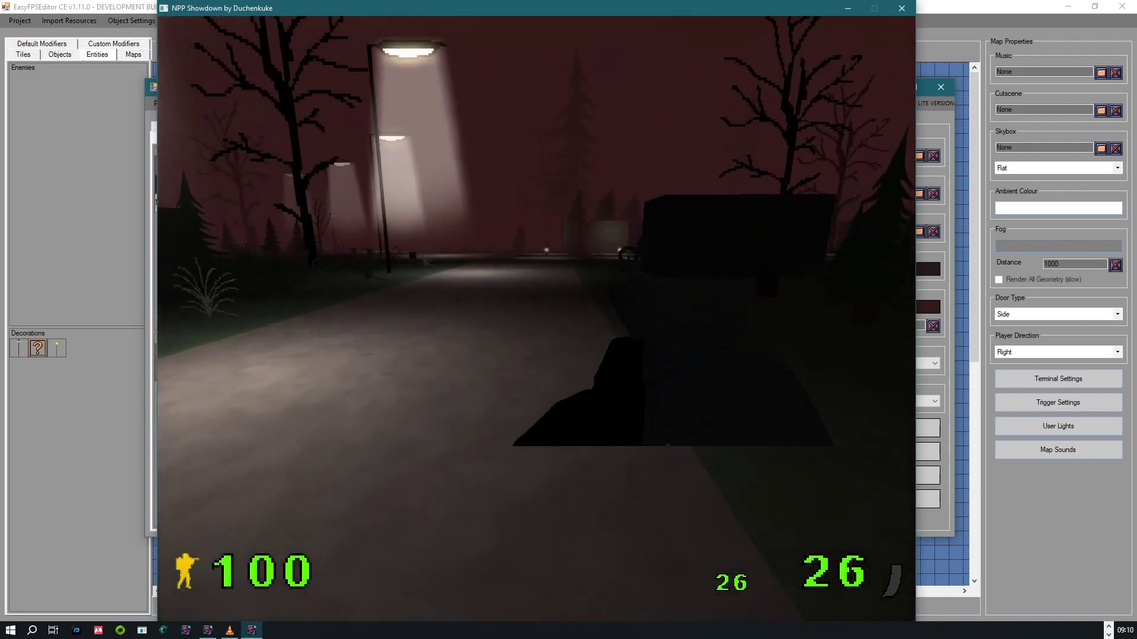
key(w)
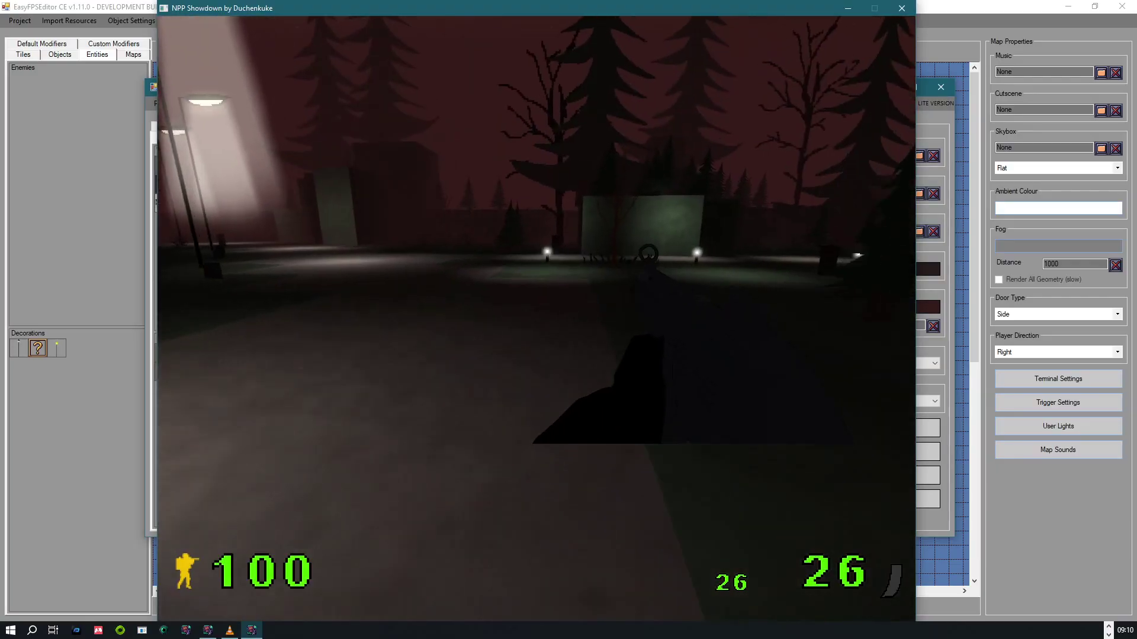
key(w)
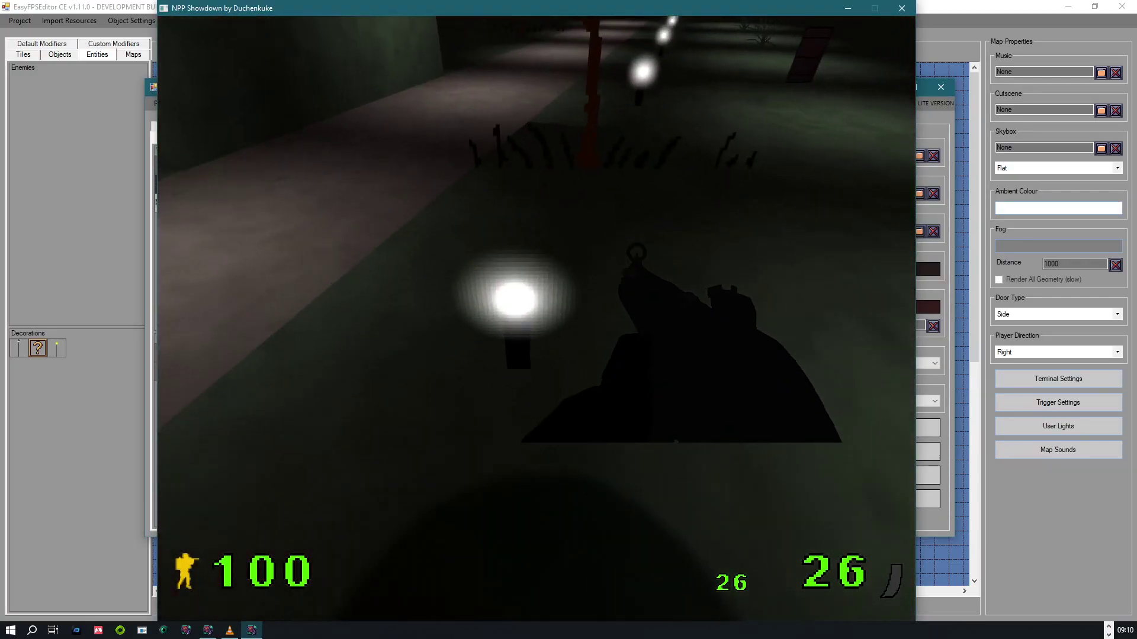
Continue past the trees and distant street lamps to view their glow in the fog, and leave the game.
key(w)
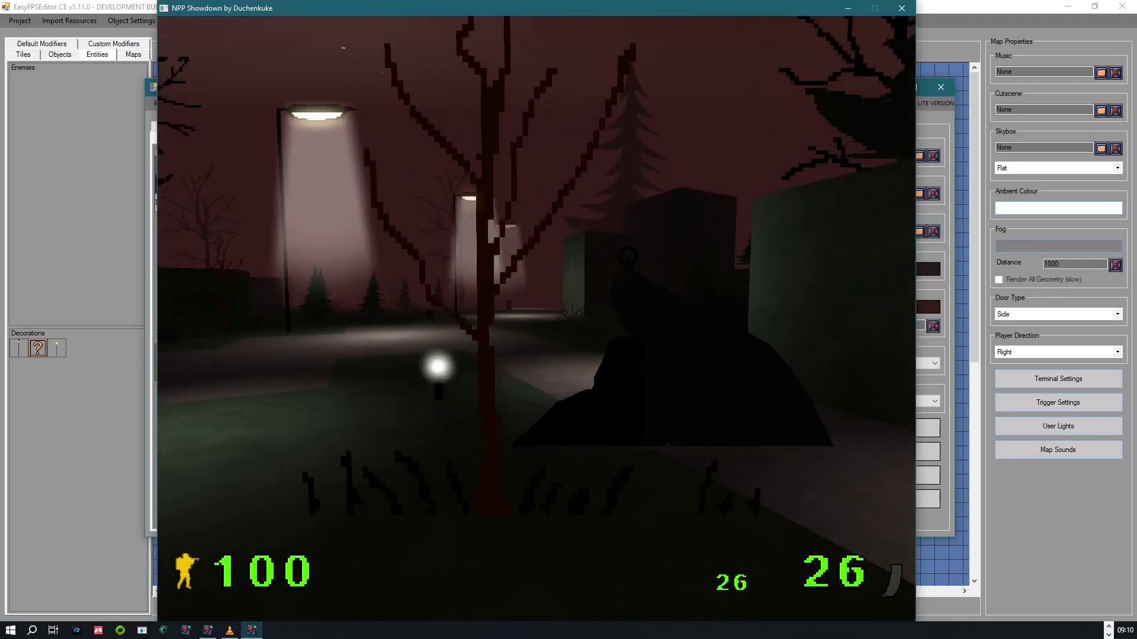
key(w)
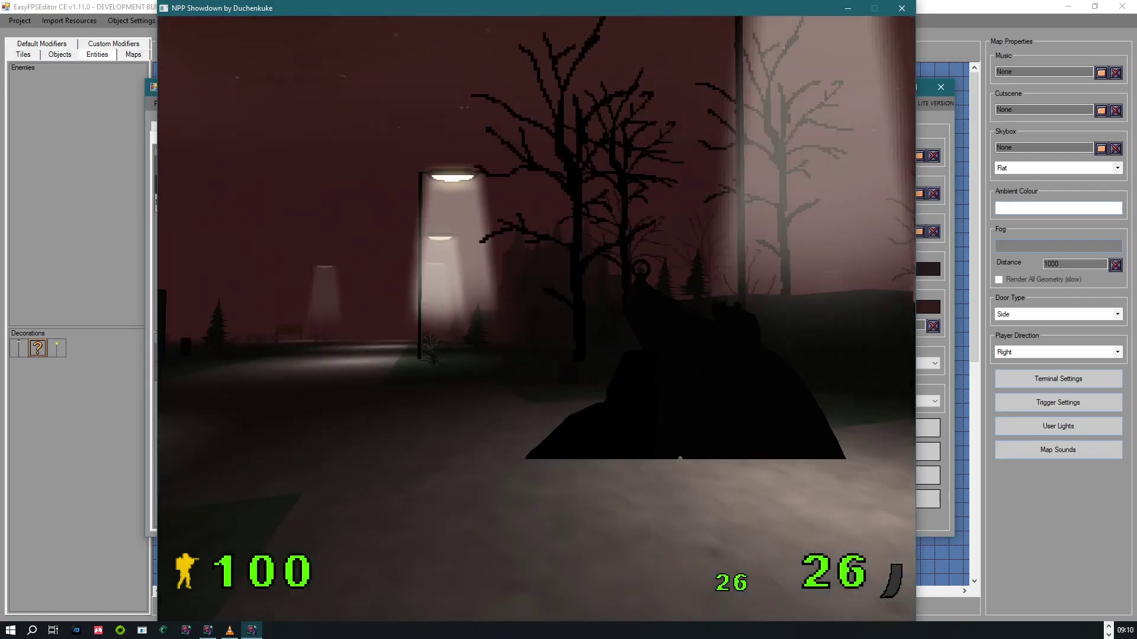
key(w)
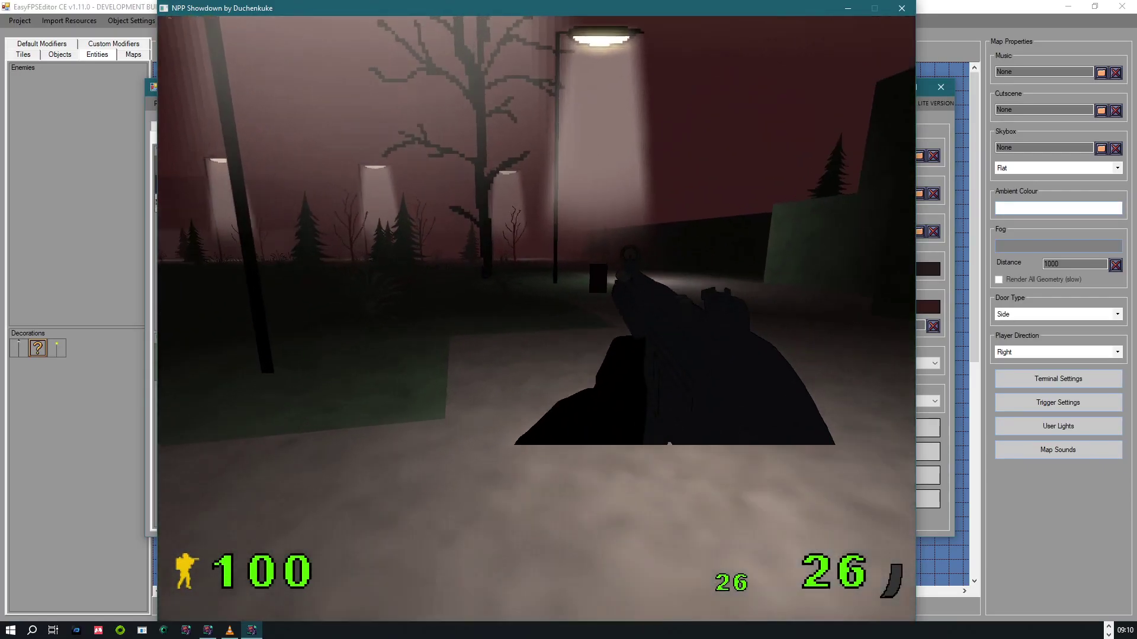
key(w)
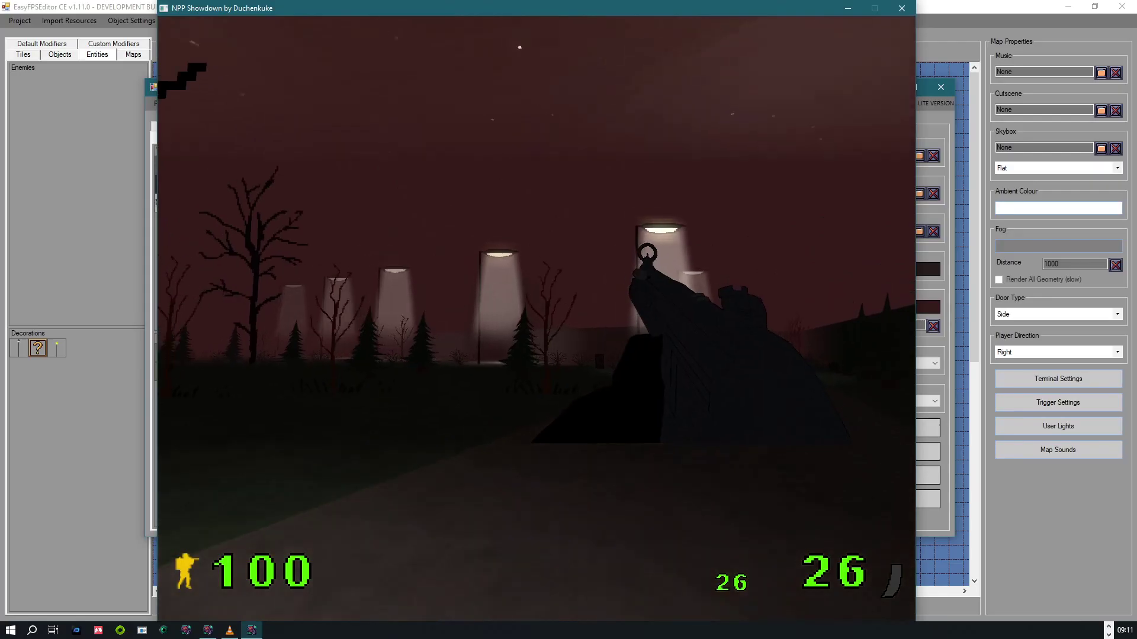
key(w)
click(536, 318)
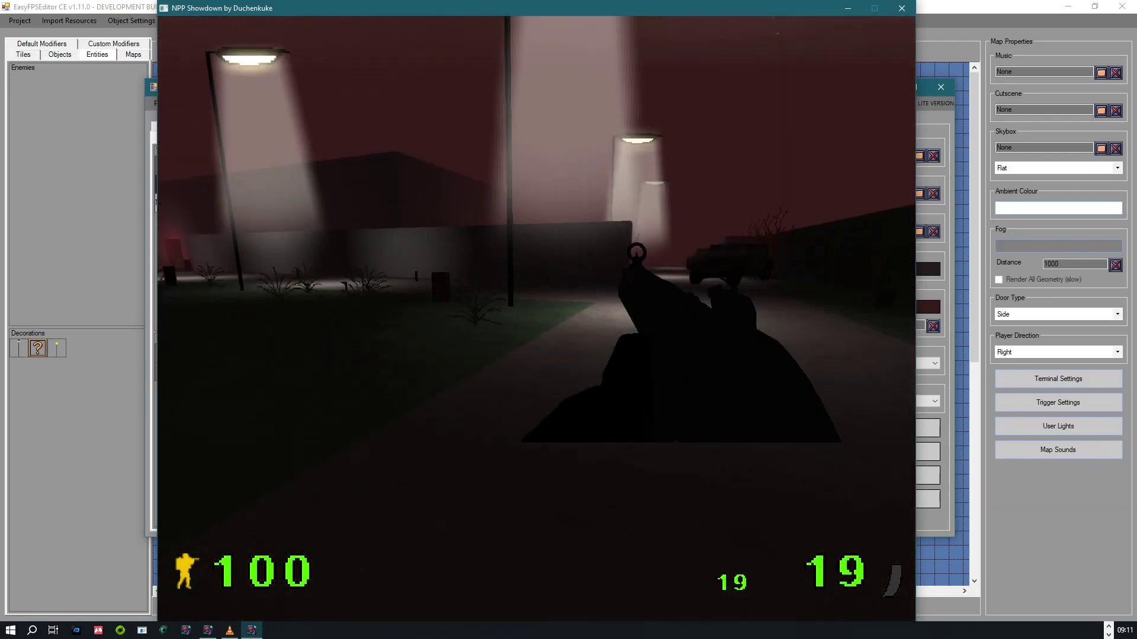
key(Escape)
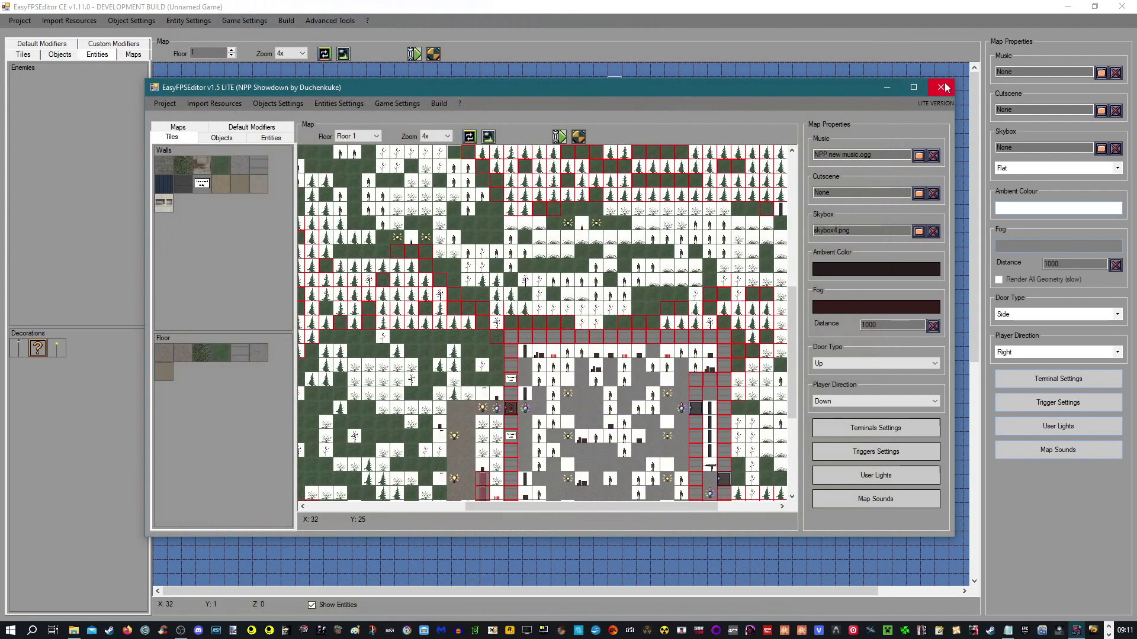
Close EasyFPSEditor v1.5 LITE and erase the row of seven lanterns from the CE project's map.
click(941, 87)
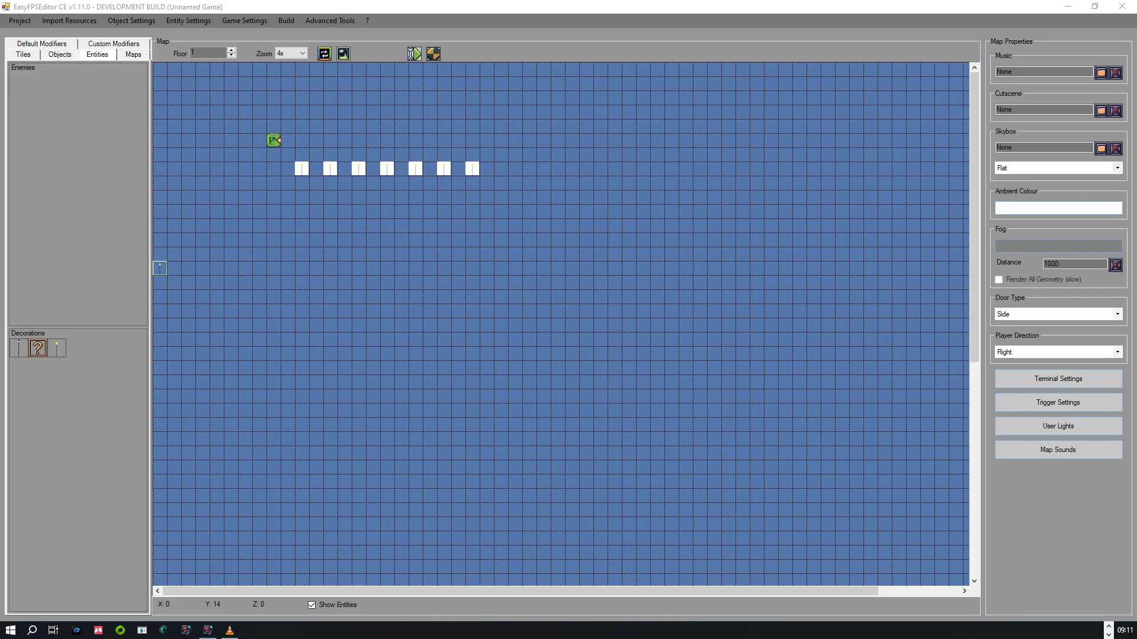
click(266, 11)
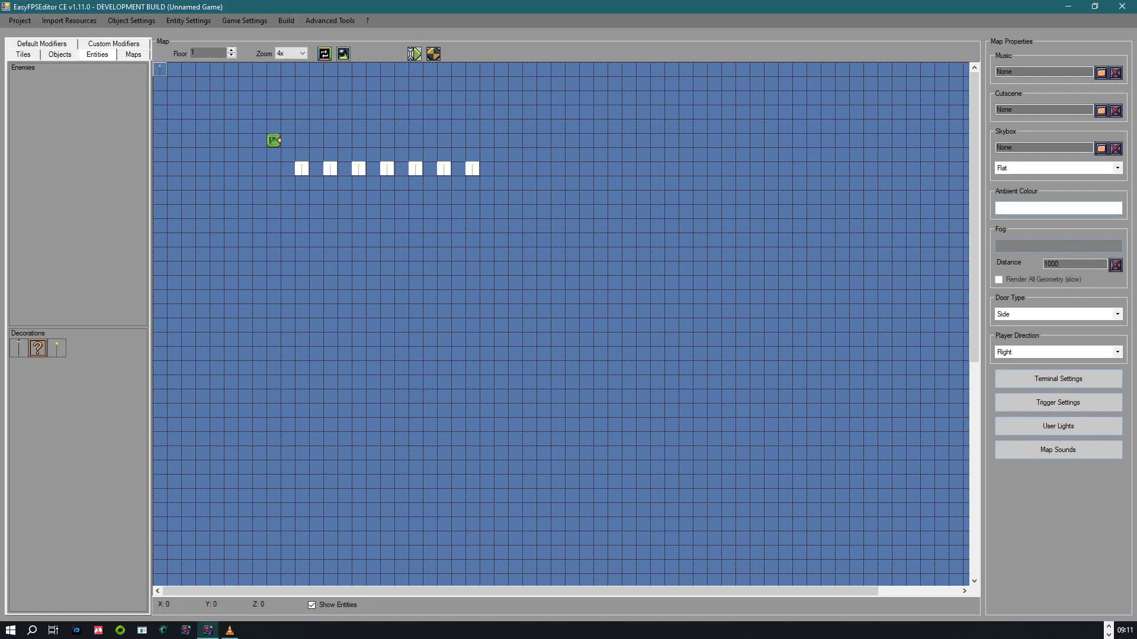
click(259, 8)
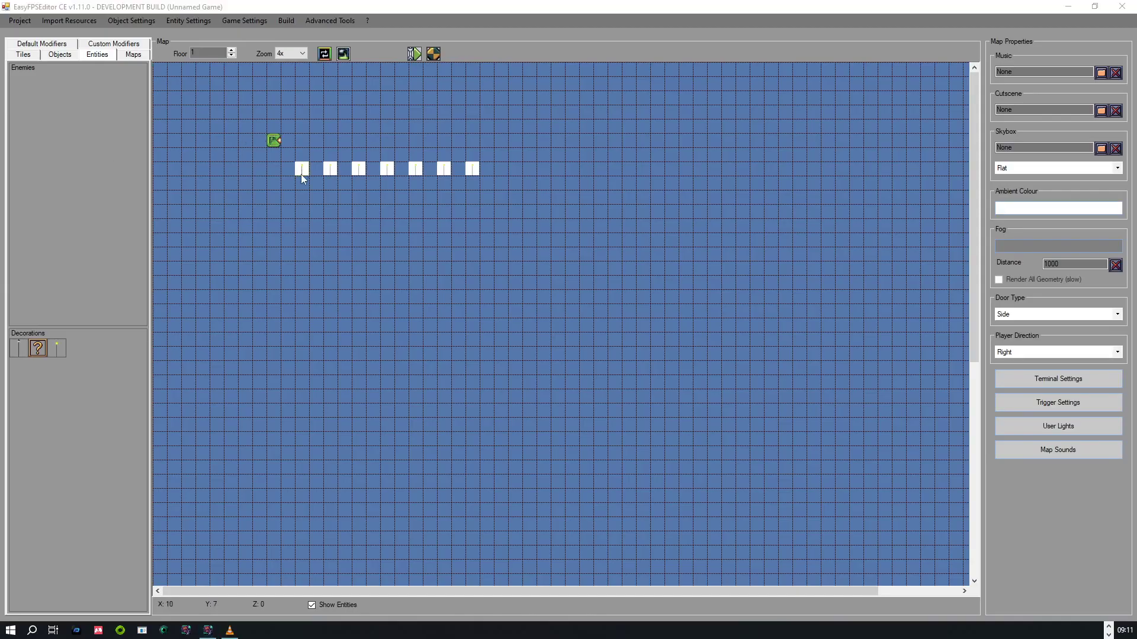
right_drag(301, 174, 484, 172)
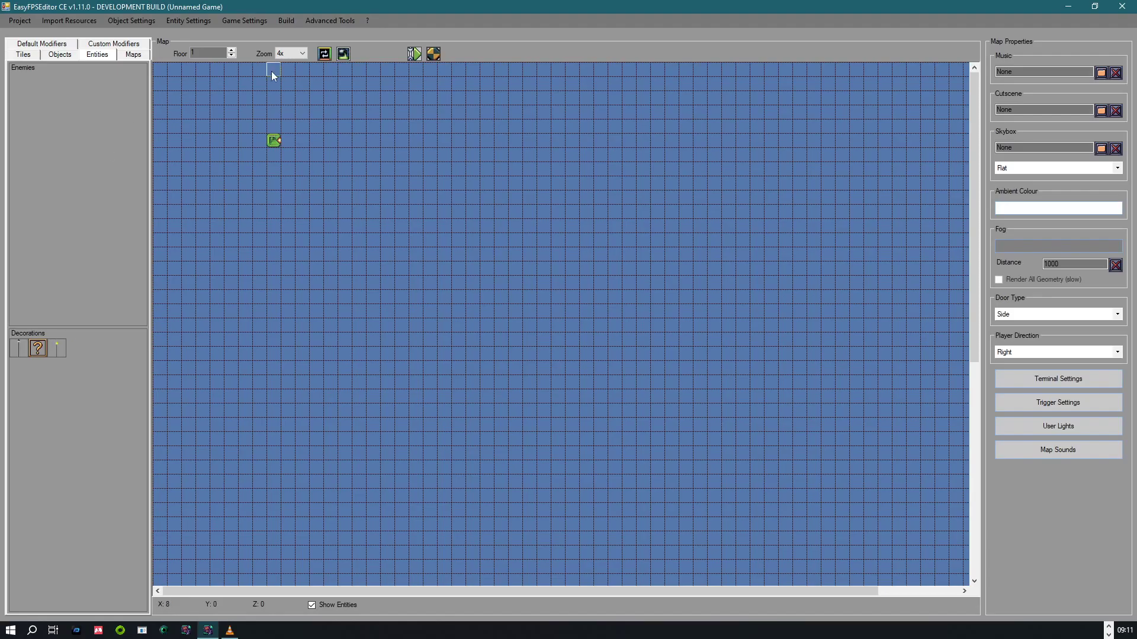
Add a decoration named carmodel3d and place one on the map in the player start's row, several tiles ahead.
click(189, 22)
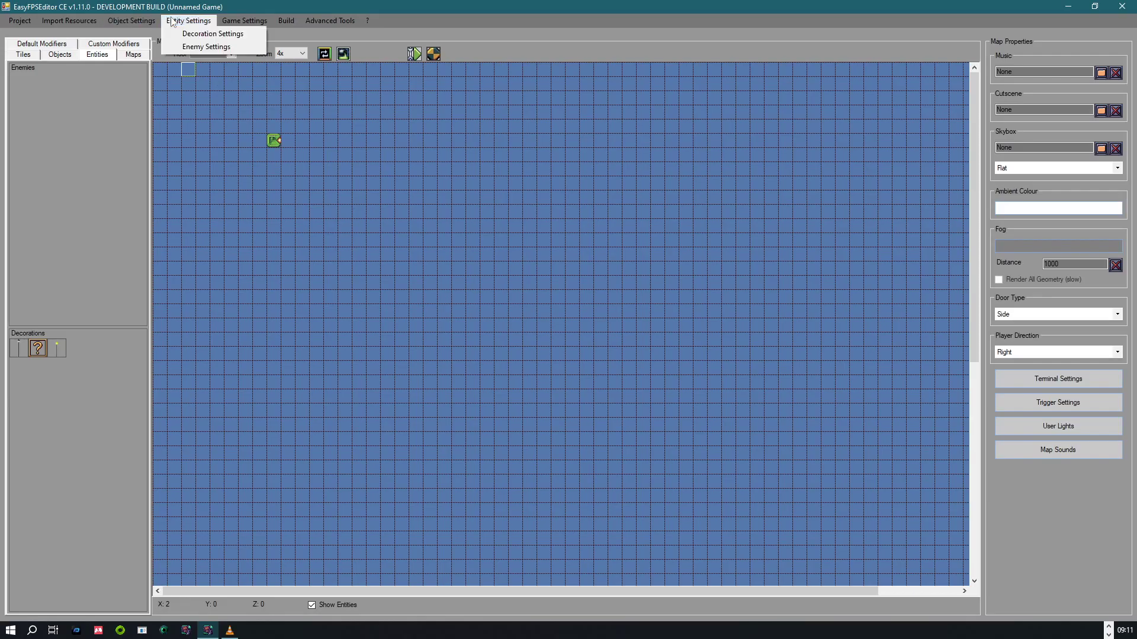
click(195, 33)
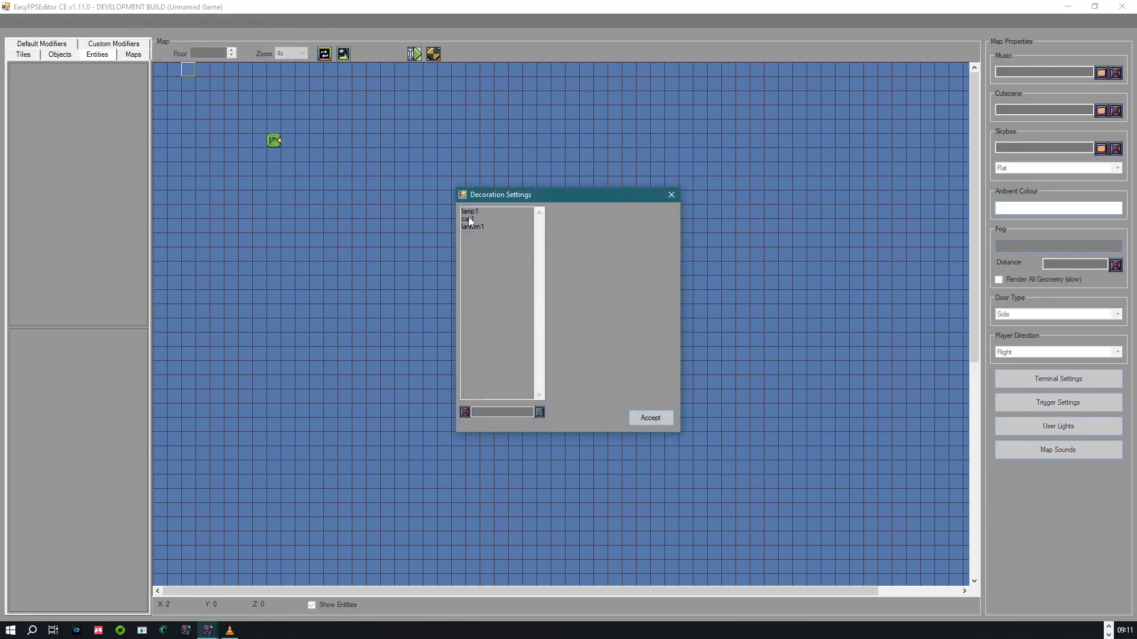
click(468, 219)
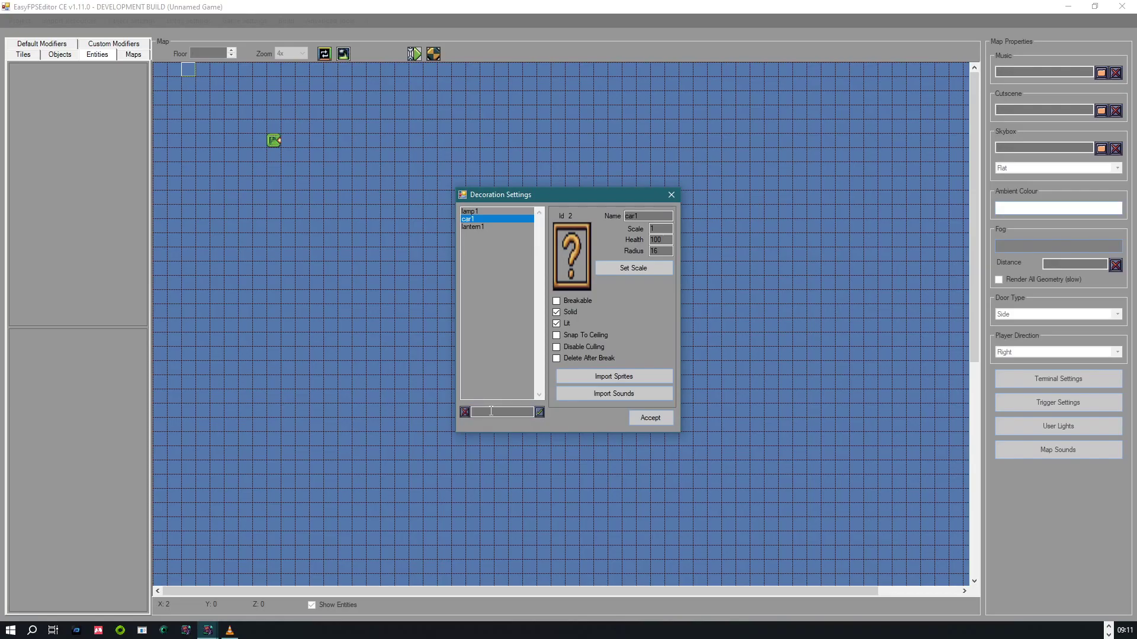
text(carmoid)
key(BackSpace)
key(BackSpace)
key(BackSpace)
text(del32)
click(539, 411)
click(652, 418)
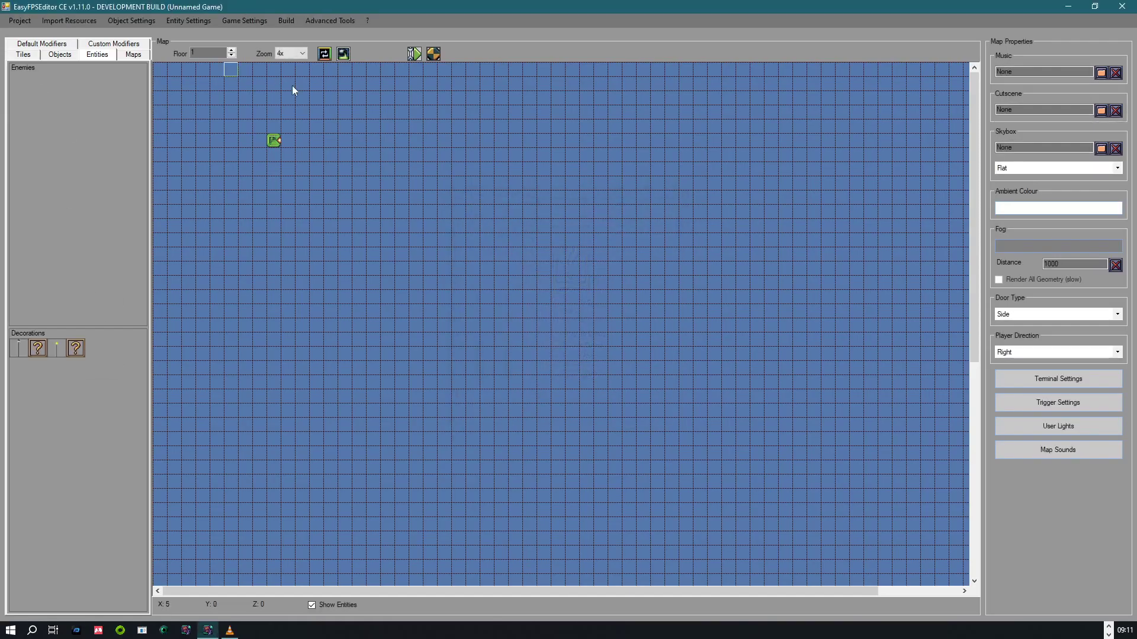
click(75, 349)
click(302, 141)
Add the carmodel3d decoration to the 3D Model Configurator and accept its default settings.
click(329, 22)
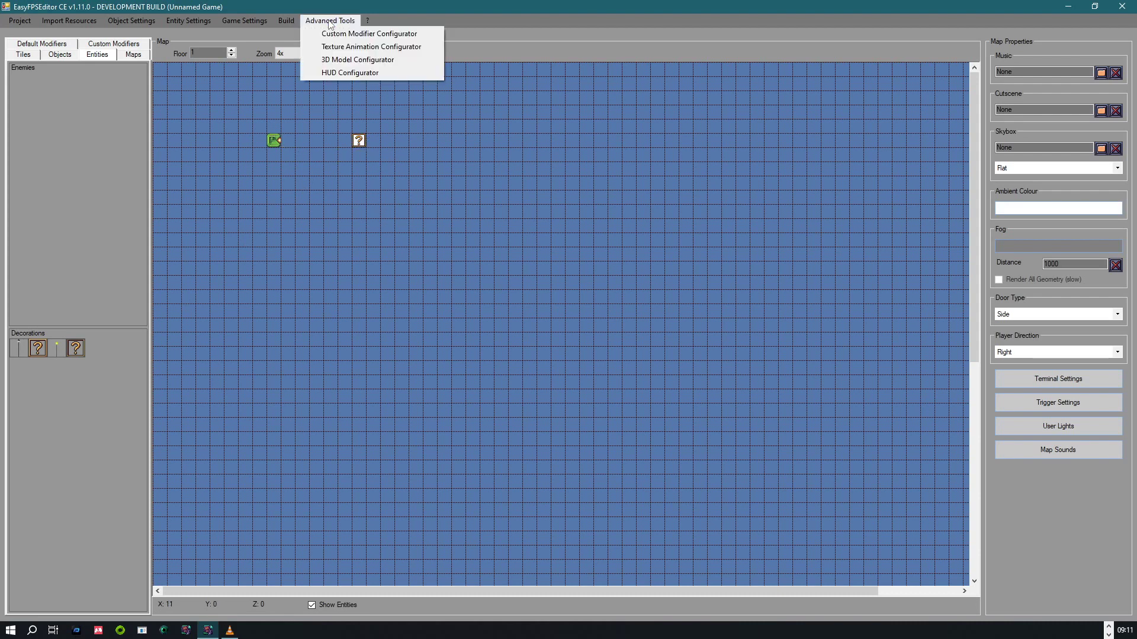
click(365, 60)
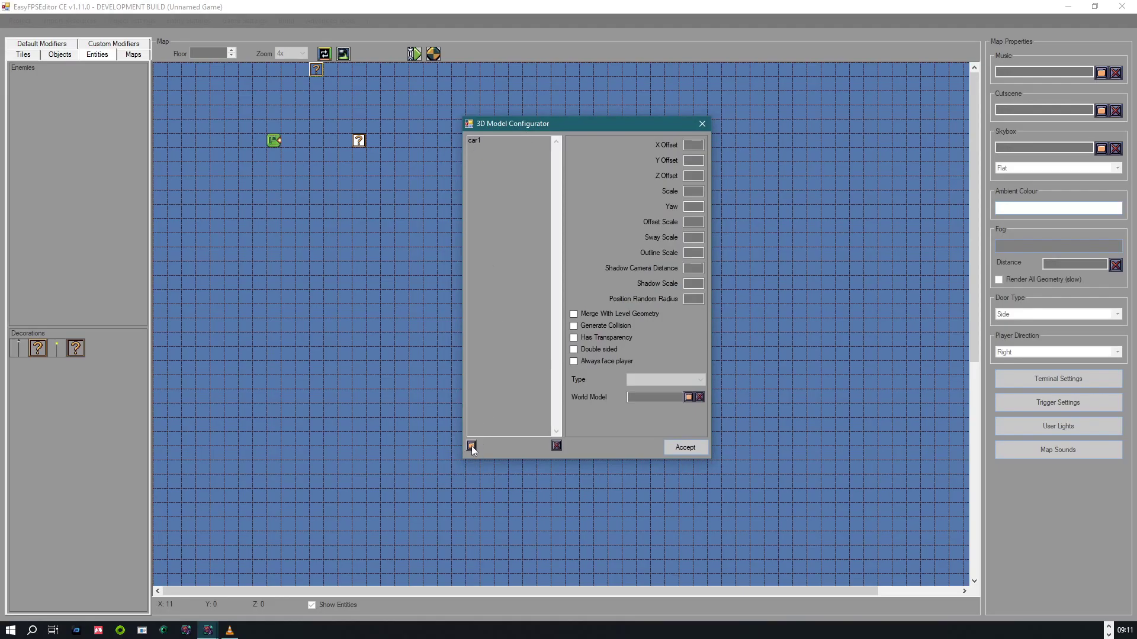
click(471, 446)
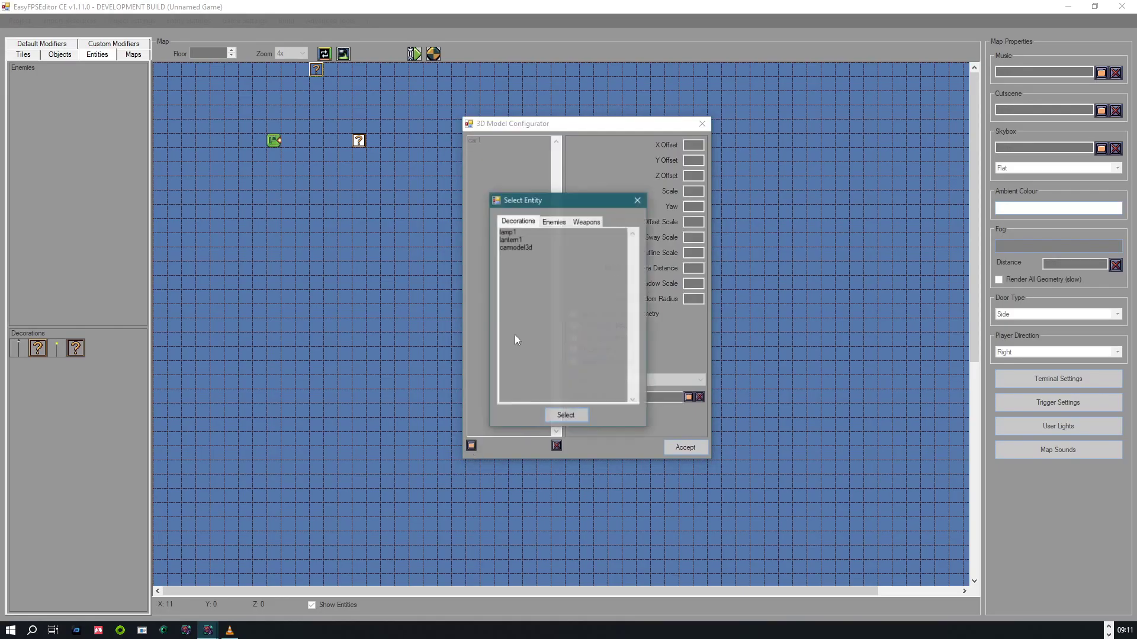
click(512, 248)
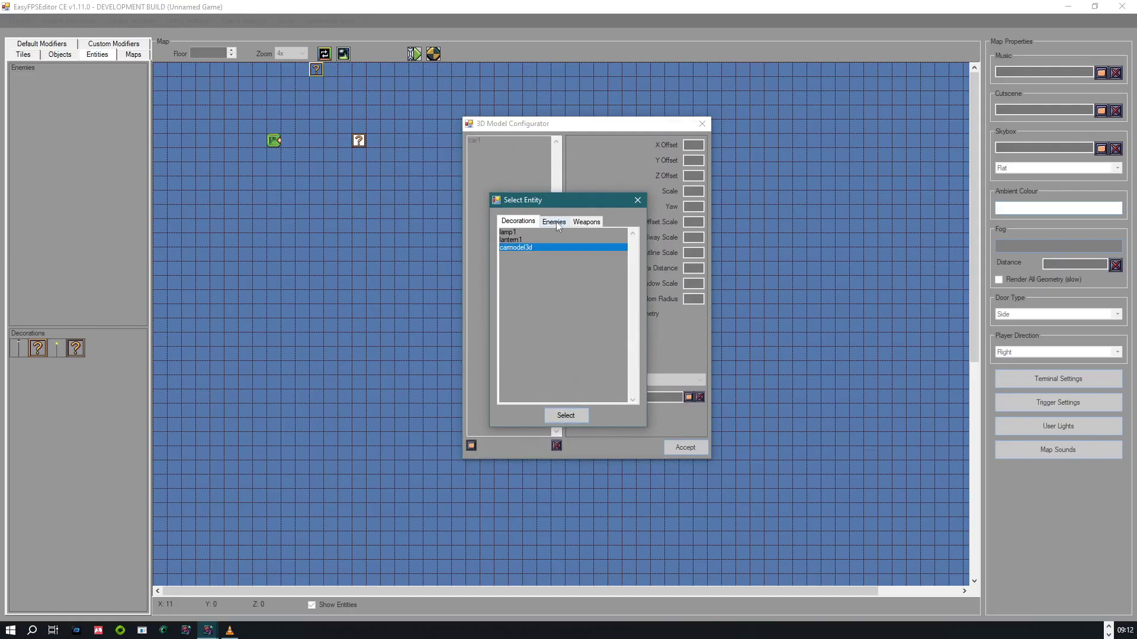
drag(583, 198, 600, 162)
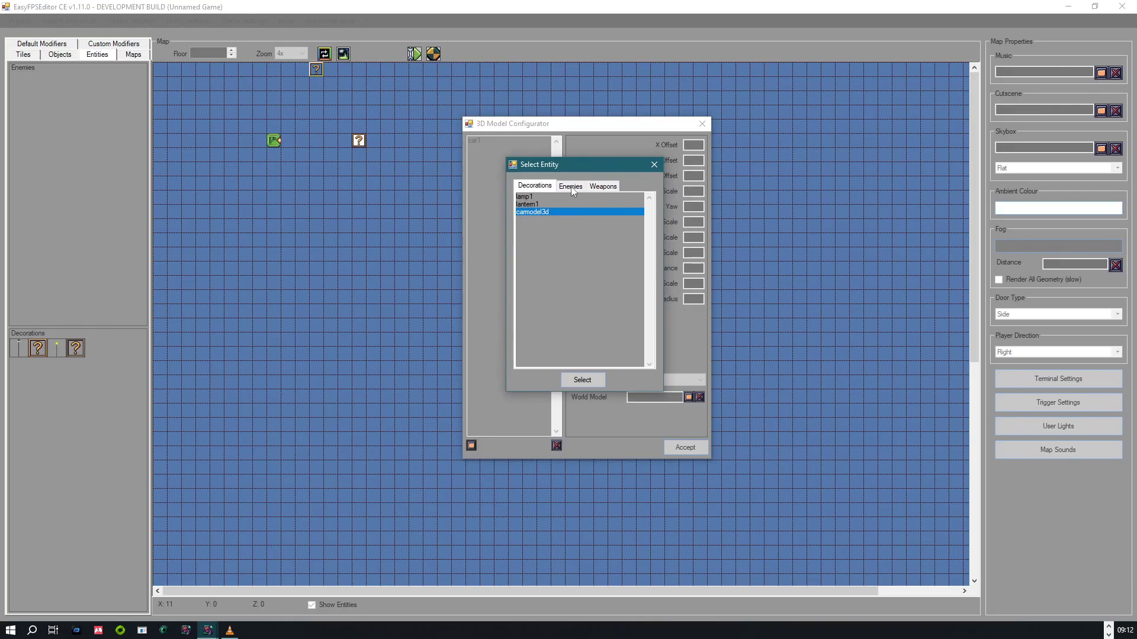
click(582, 383)
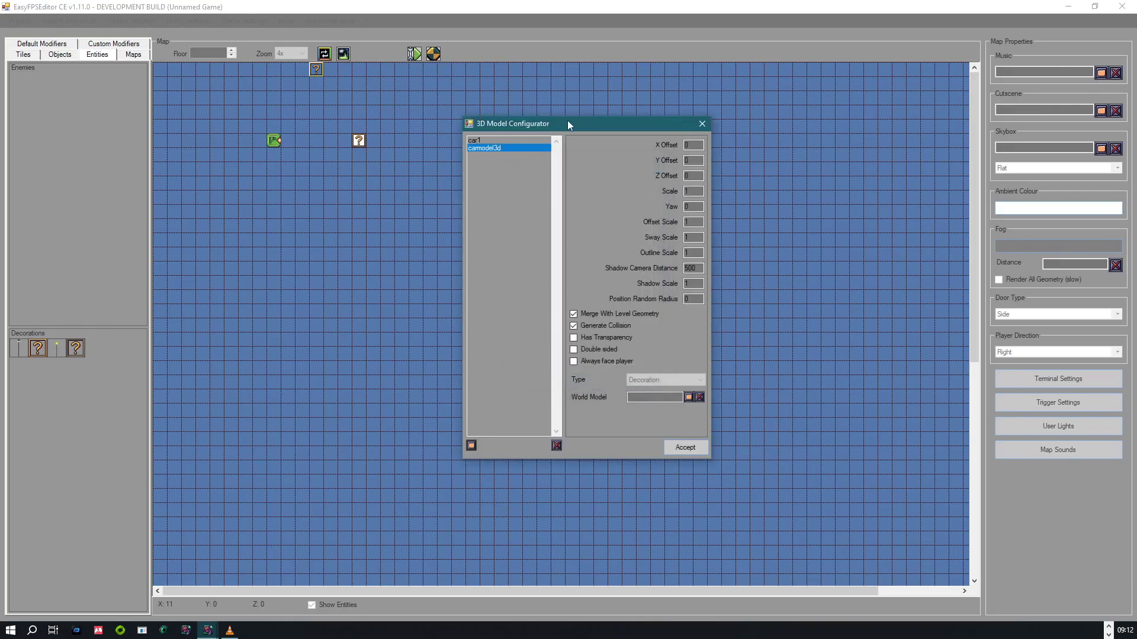
drag(567, 121, 590, 102)
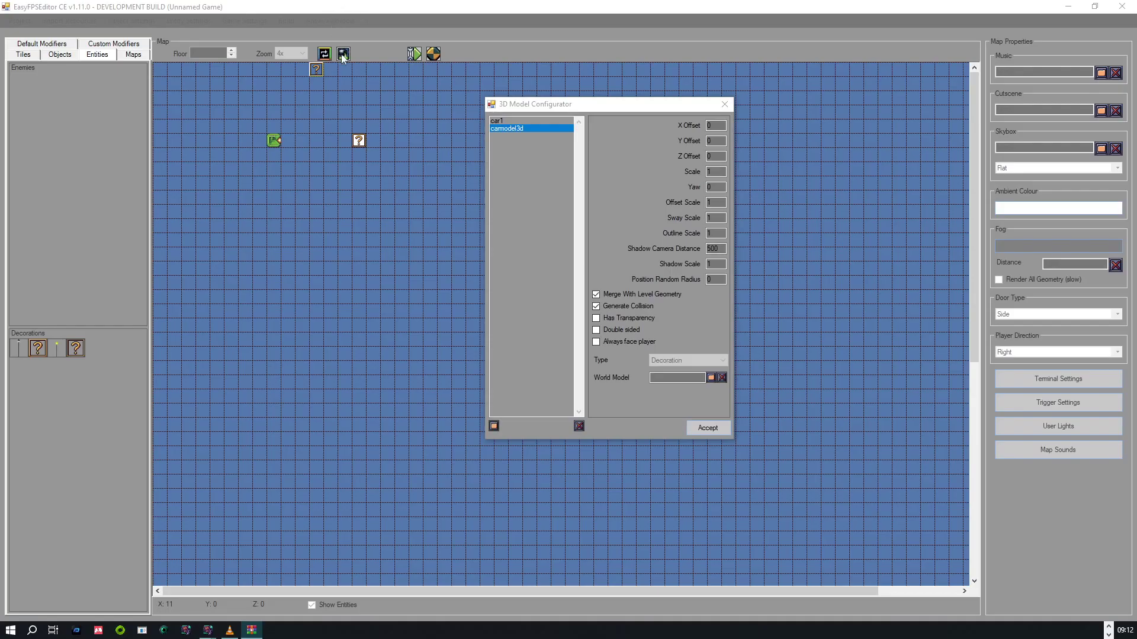
click(708, 431)
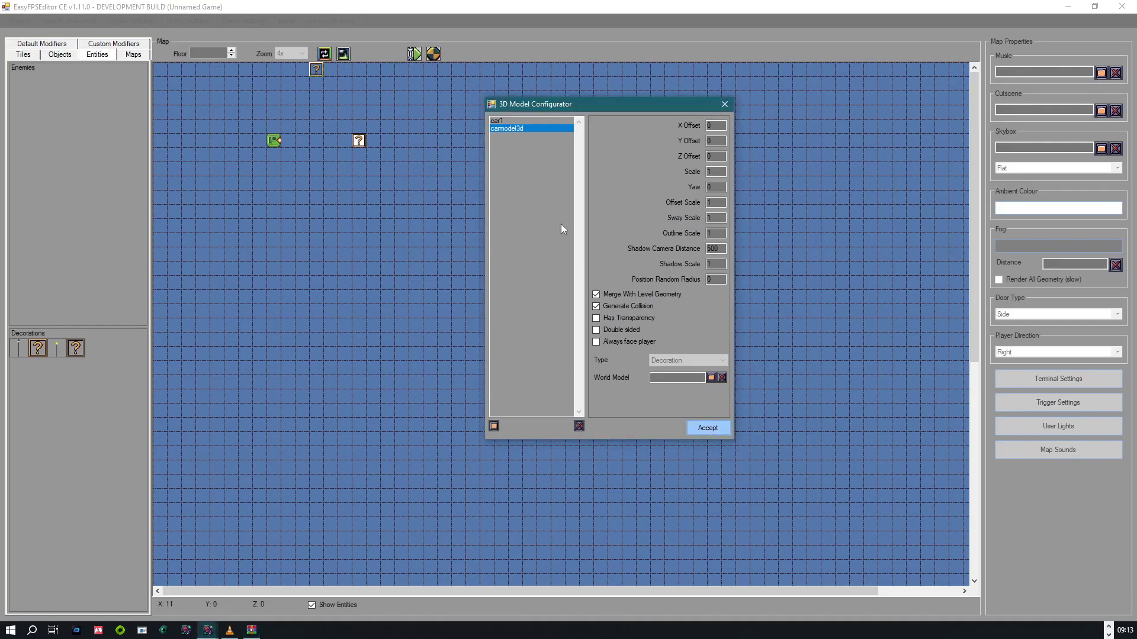
Restore the maximized editor to a smaller window and move the OBS Studio window off the desktop area.
drag(400, 7, 446, 141)
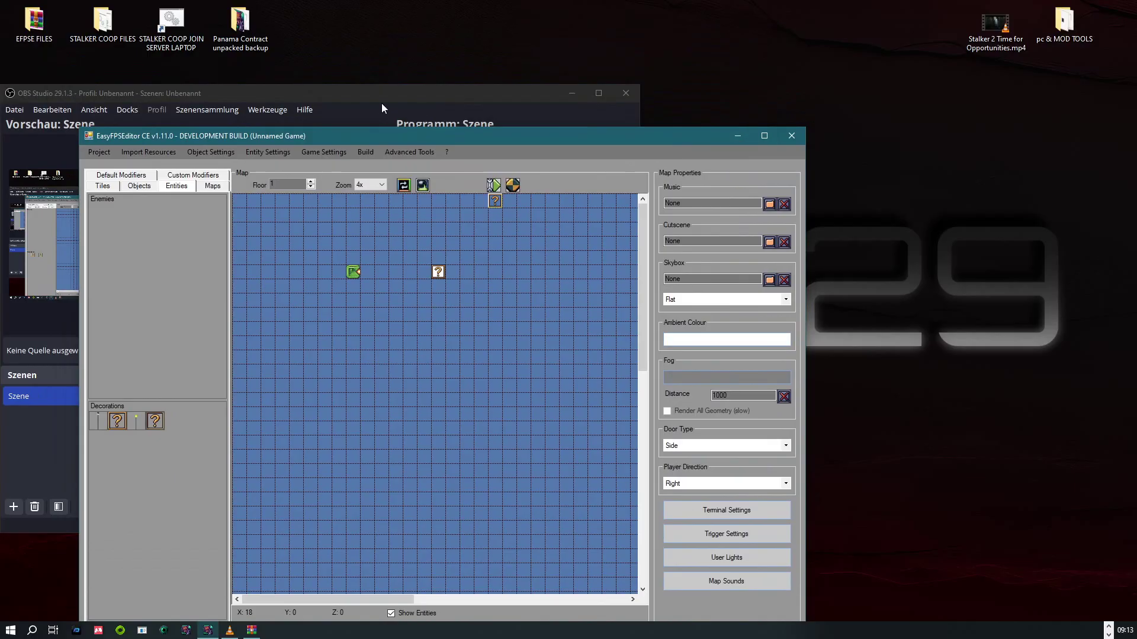
drag(381, 98, 0, 130)
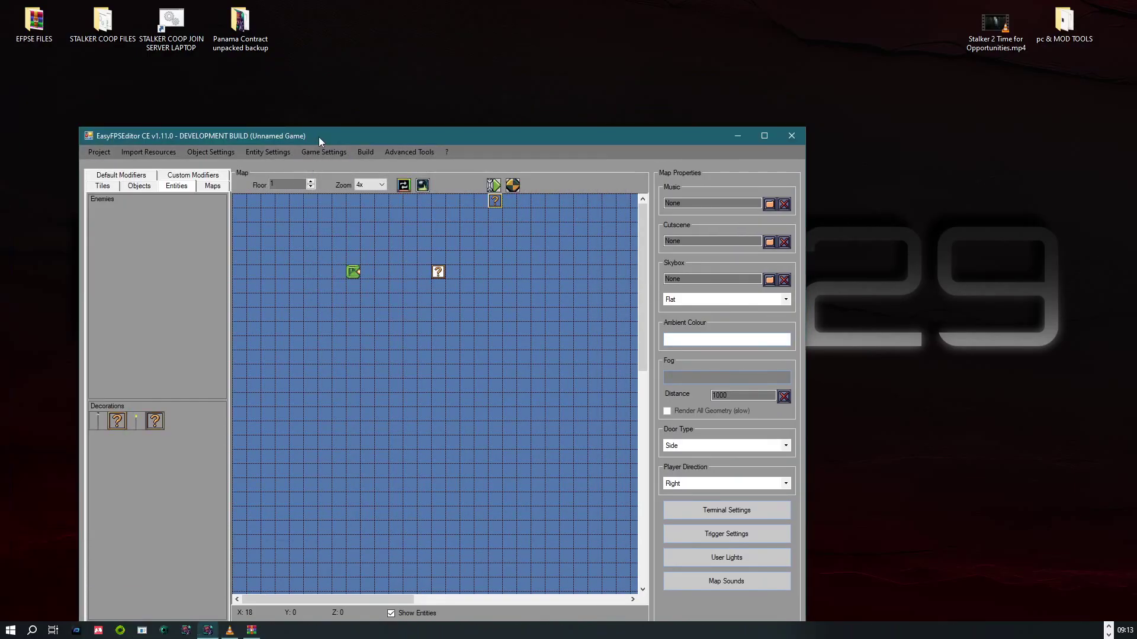
Minimize the level editor and place VAZ.fbx and Vazused_Color.png one above the other on the desktop.
drag(318, 136, 280, 165)
click(700, 165)
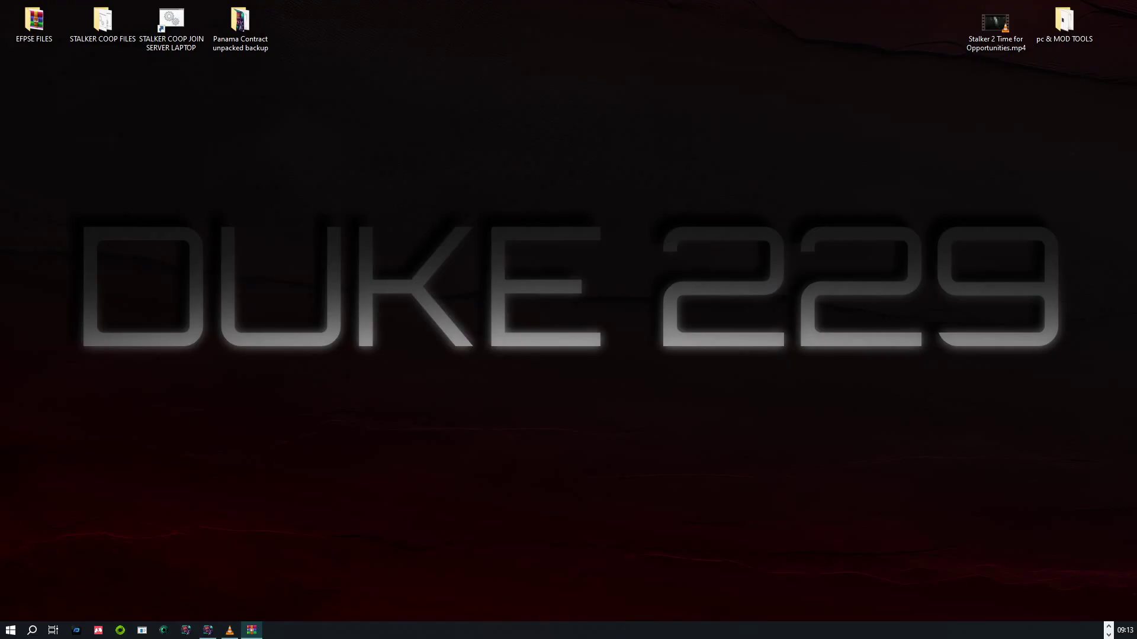
drag(374, 196, 377, 200)
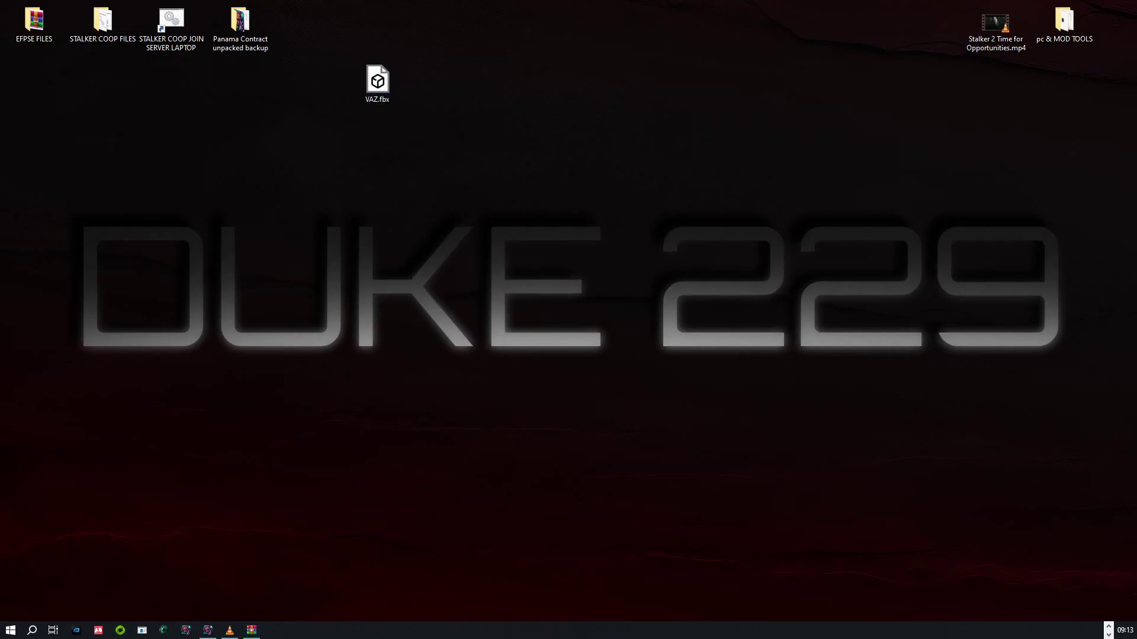
drag(290, 155, 260, 169)
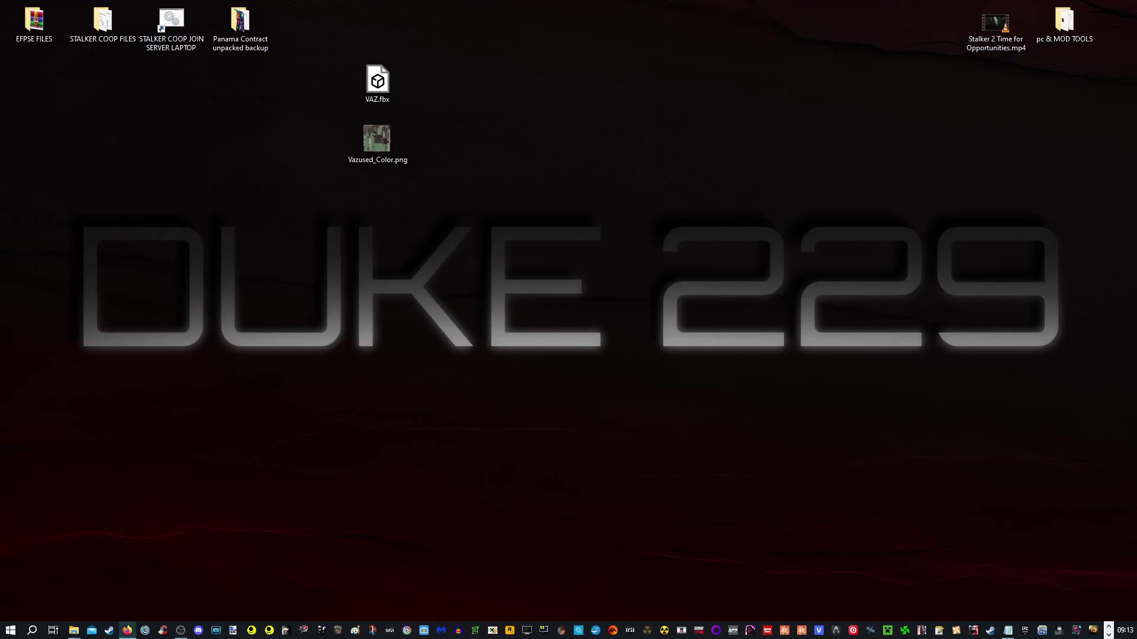
Place the NOESIS folder on the desktop, between the model files and the video file.
drag(627, 177, 675, 42)
click(675, 112)
click(651, 22)
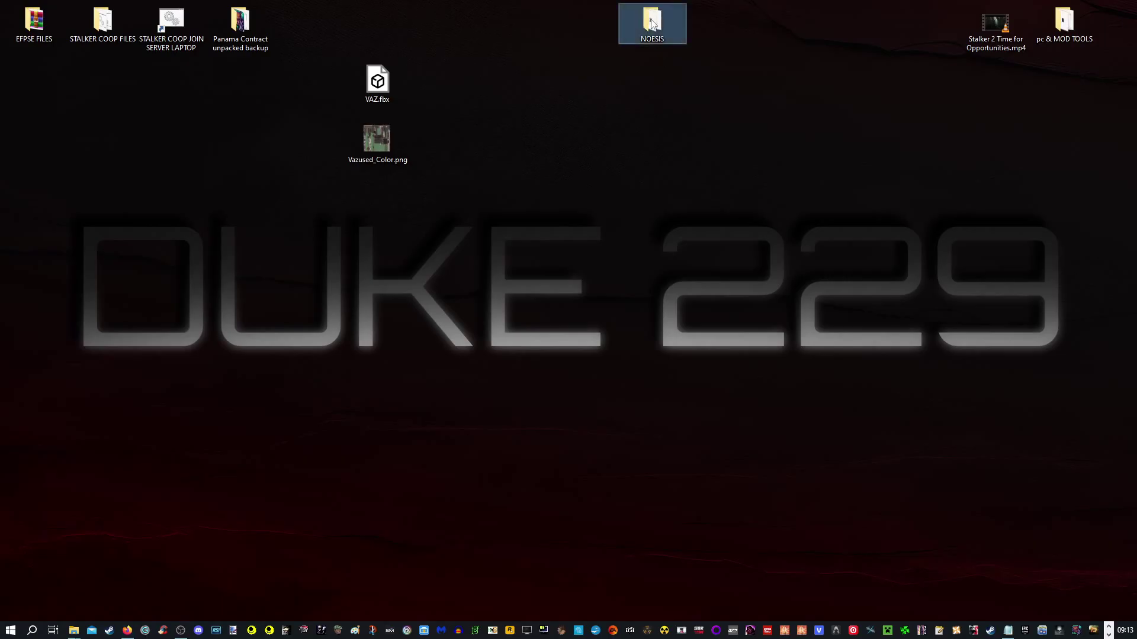
Open the NOESIS folder and start Noesis64.exe.
double_click(652, 22)
drag(425, 224, 915, 115)
drag(538, 116, 602, 110)
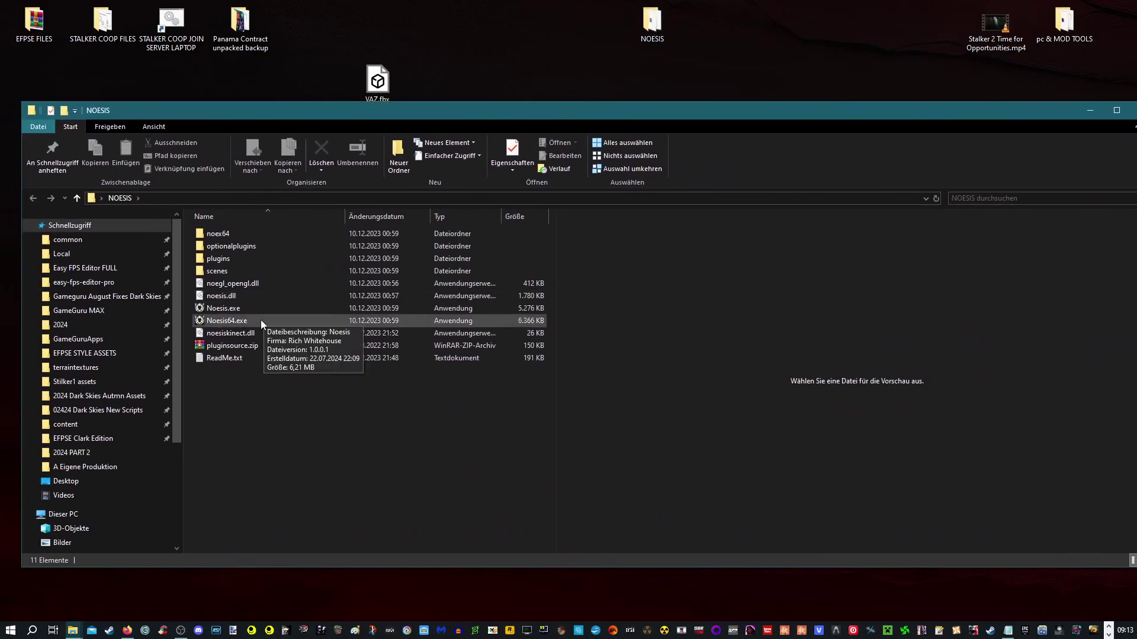
double_click(228, 322)
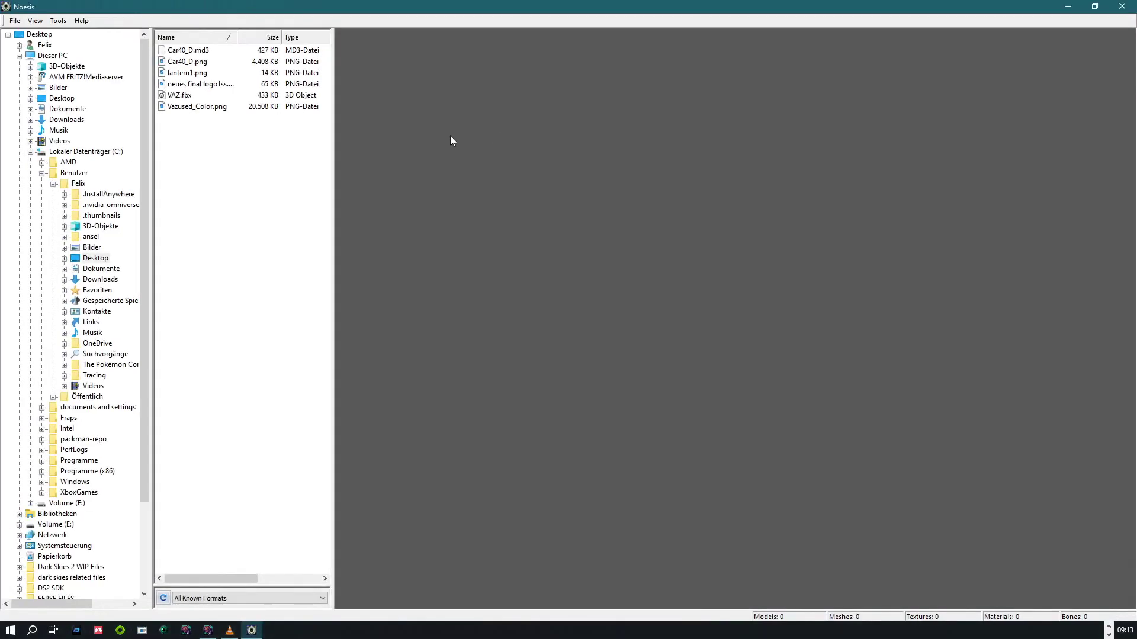
Load VAZ.fbx from the desktop into Noesis and turn the car model to a front three-quarter view.
click(15, 21)
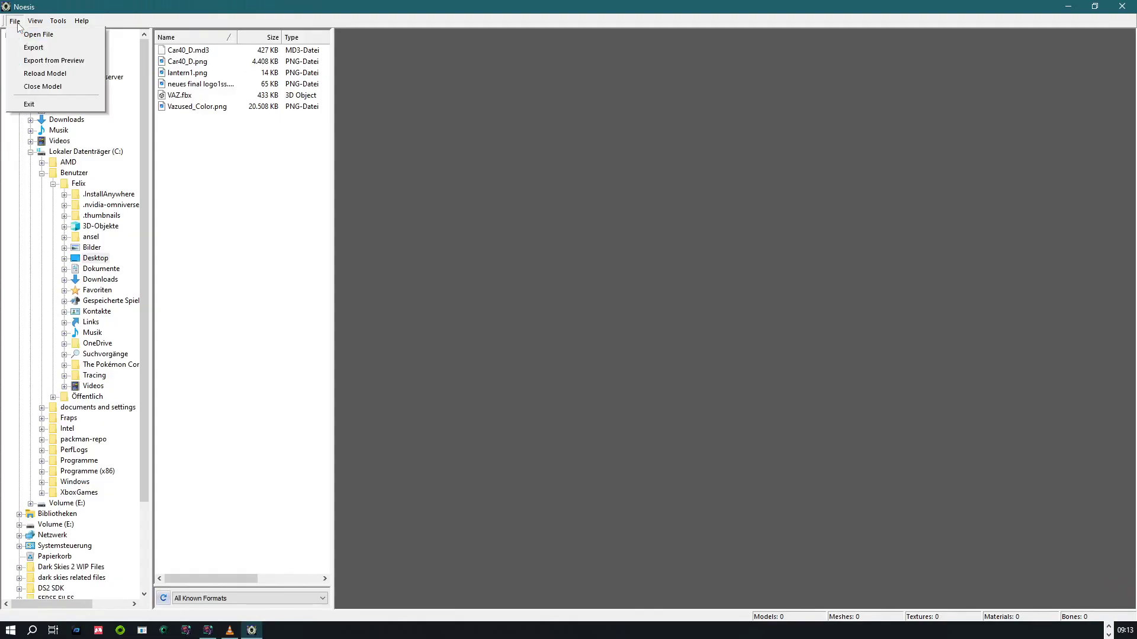
click(34, 35)
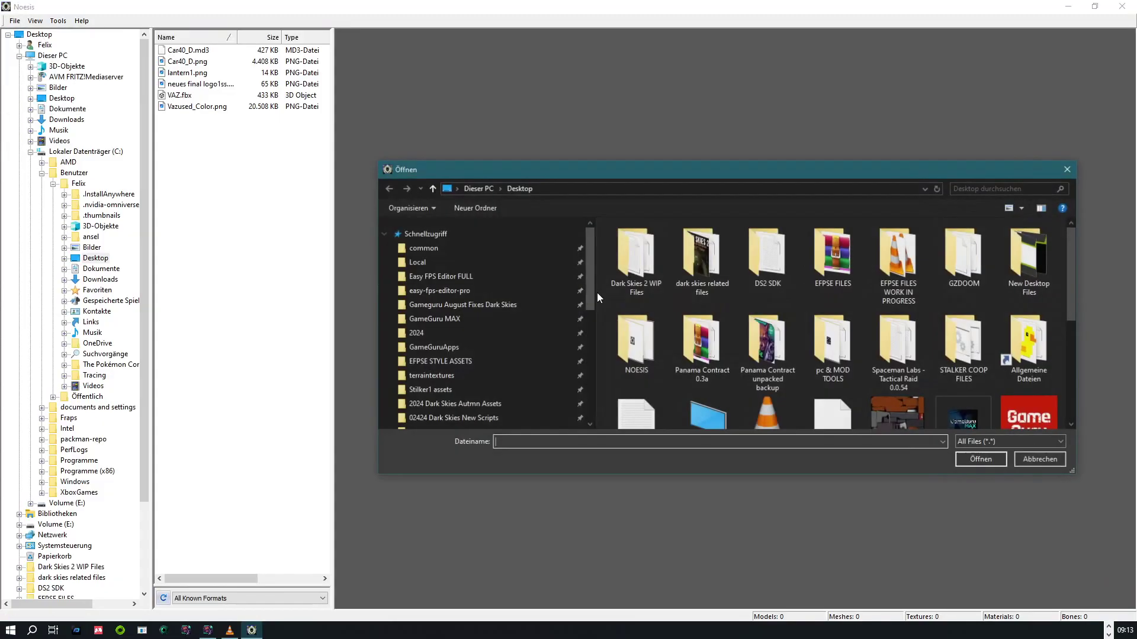
scroll(815, 302, down, 2)
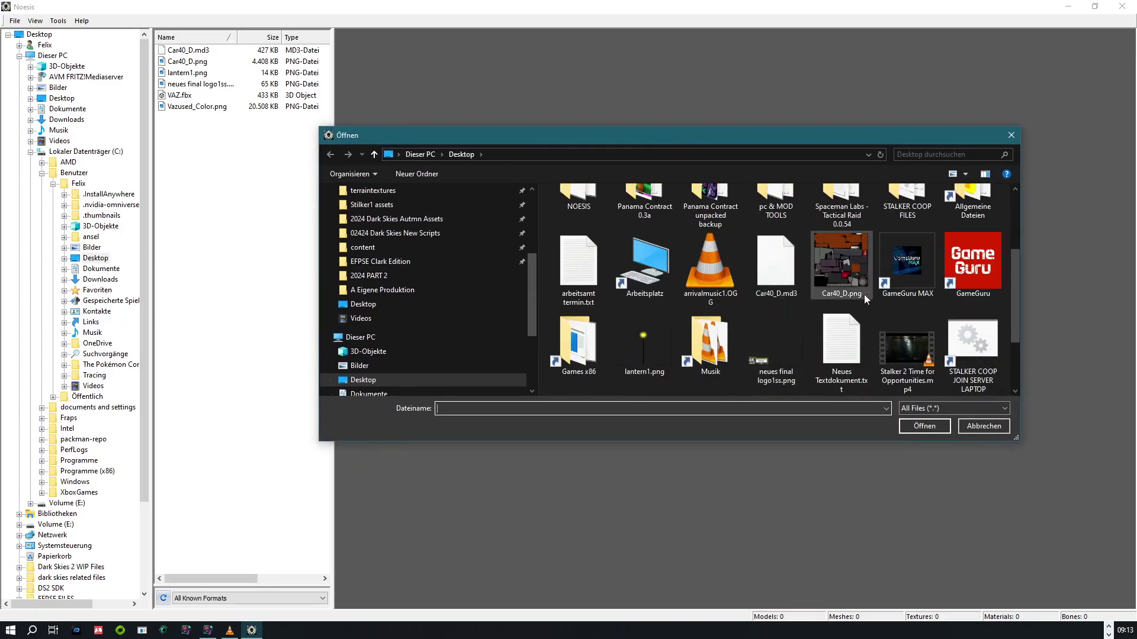
scroll(845, 323, down, 2)
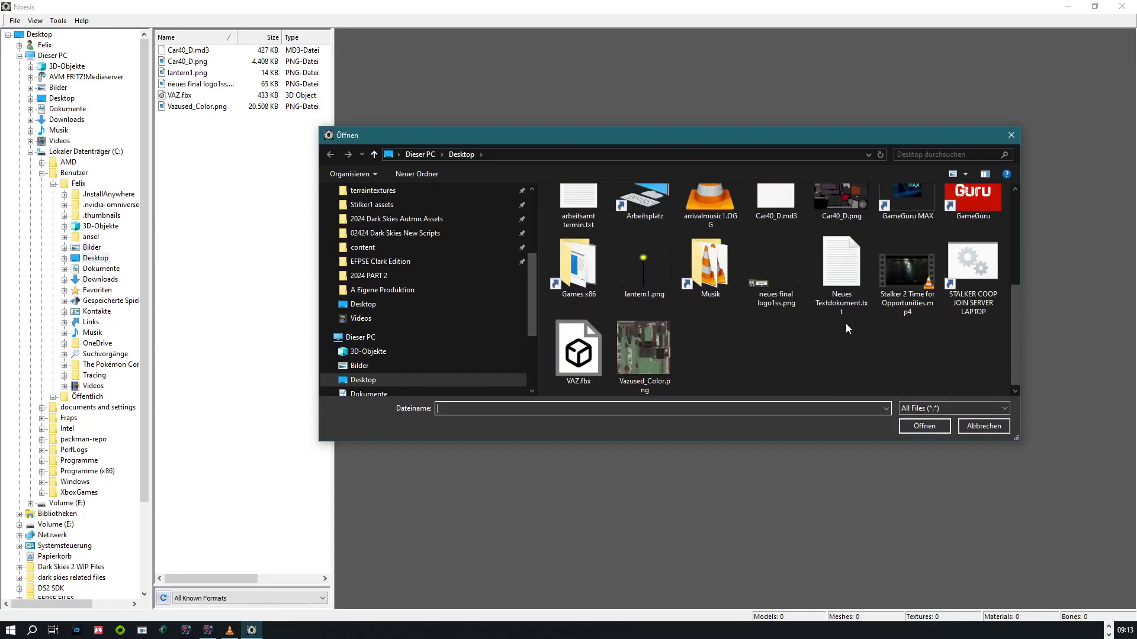
click(575, 363)
click(924, 426)
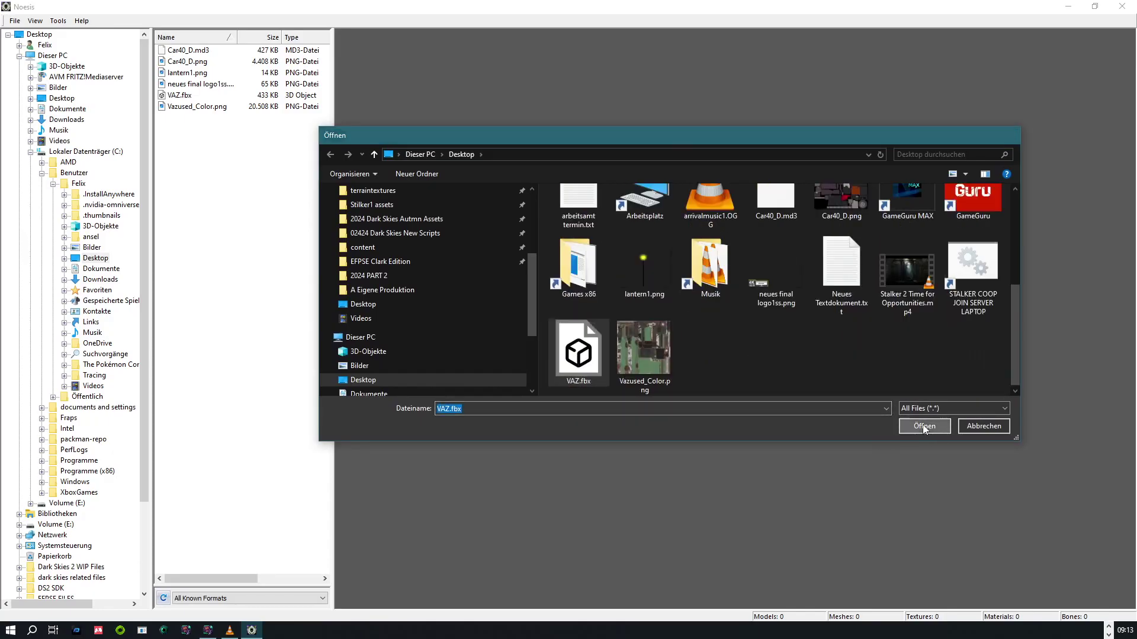
drag(735, 319, 604, 319)
scroll(734, 319, up, 5)
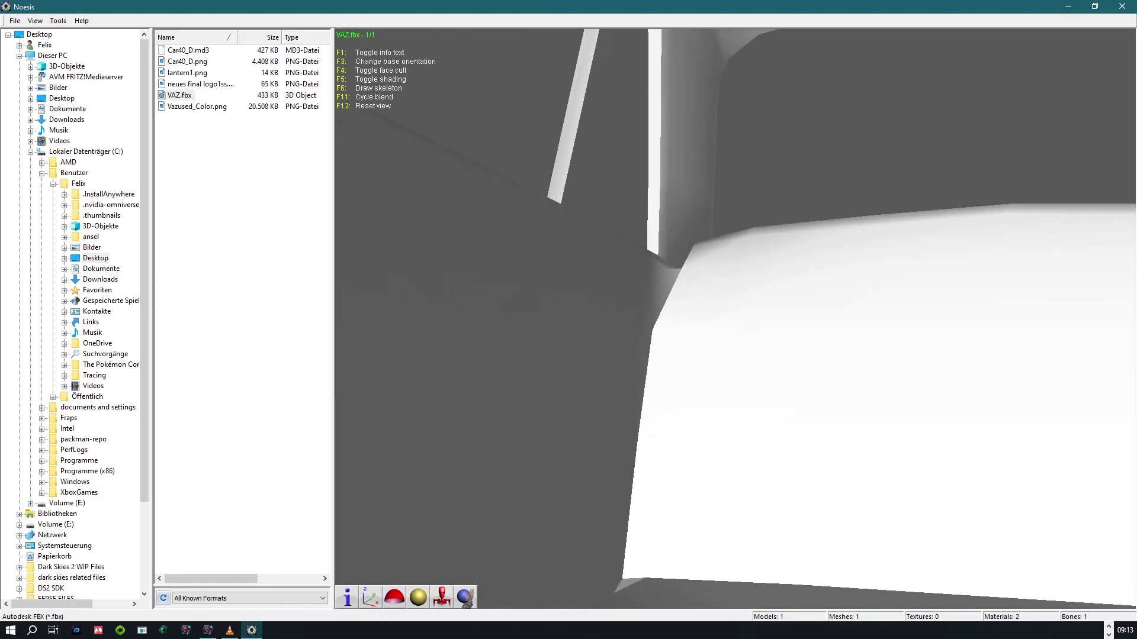
scroll(735, 319, down, 5)
drag(734, 319, 456, 308)
drag(963, 302, 678, 274)
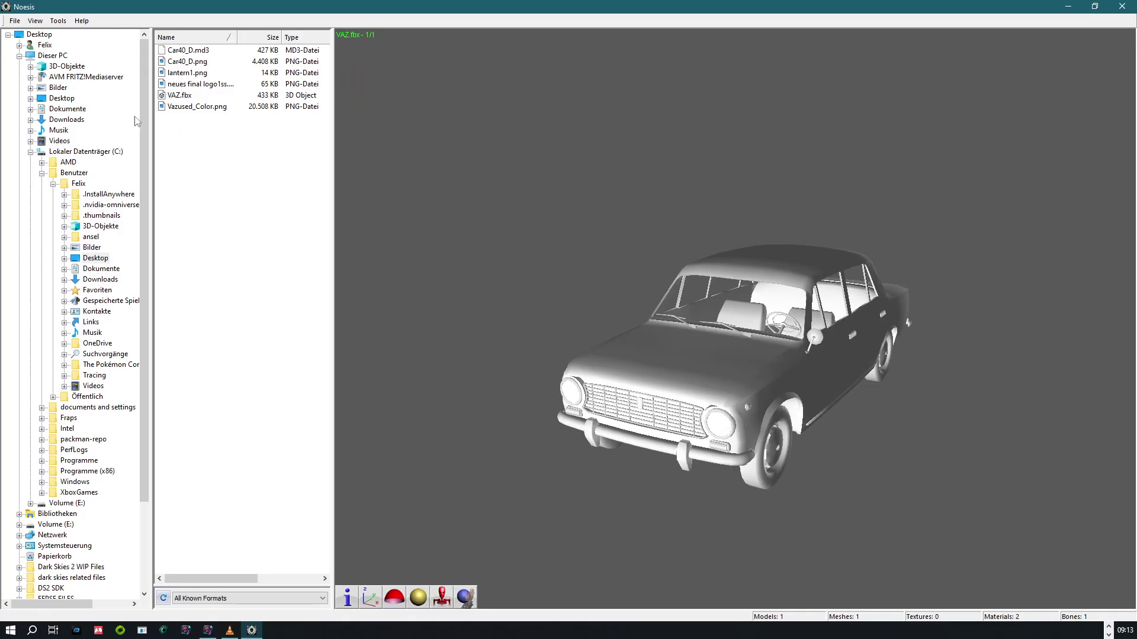
click(15, 20)
click(21, 34)
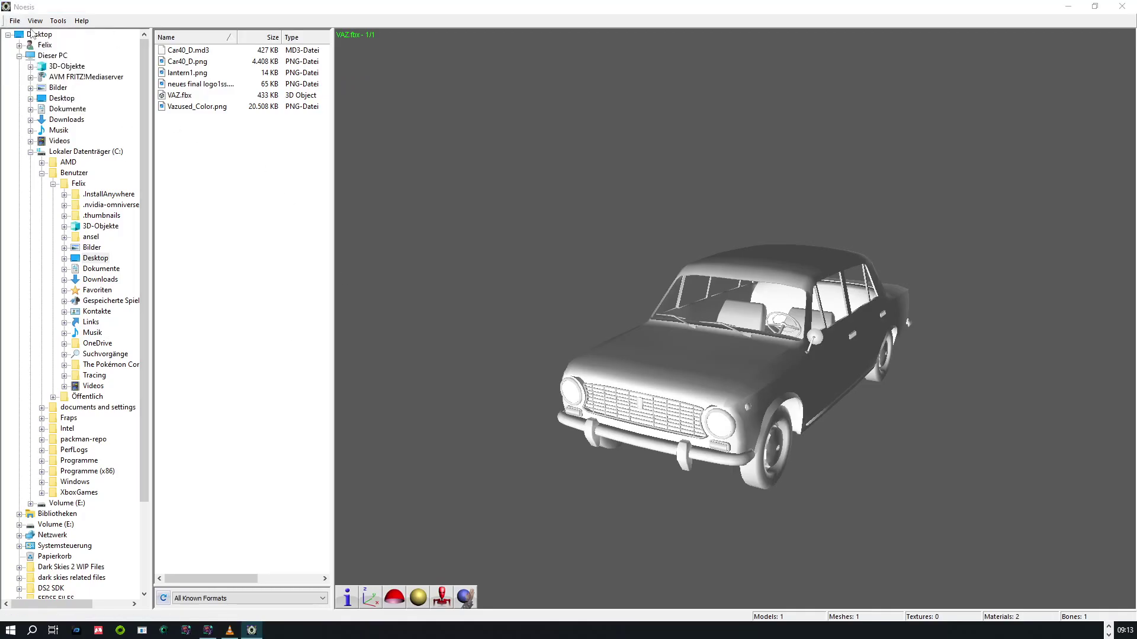
drag(711, 136, 665, 93)
scroll(759, 299, down, 3)
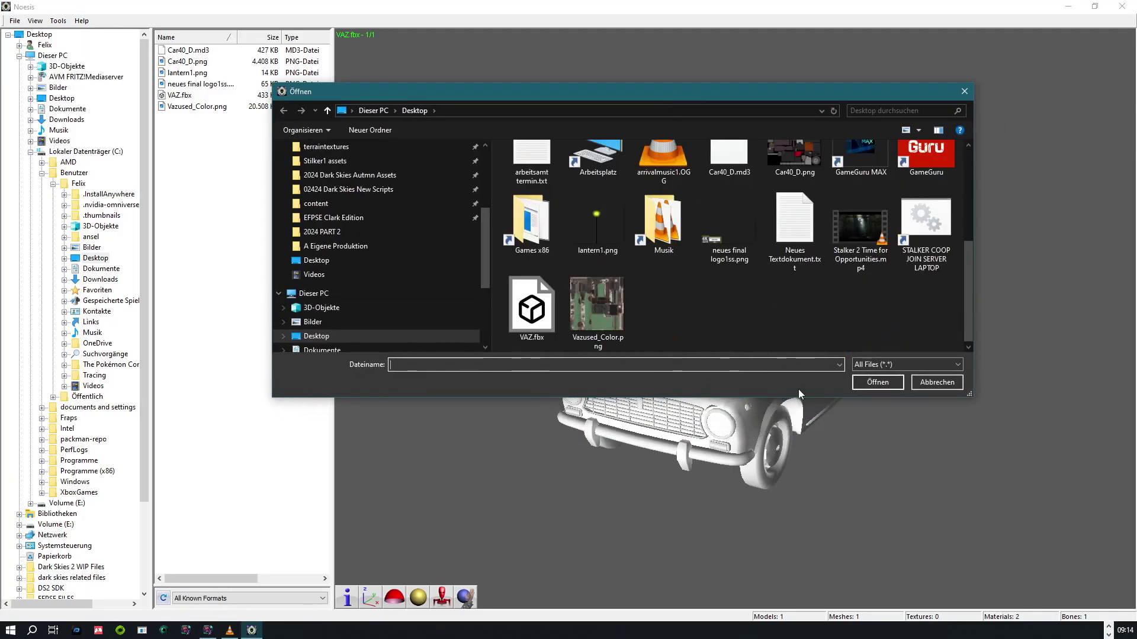
scroll(759, 300, up, 1)
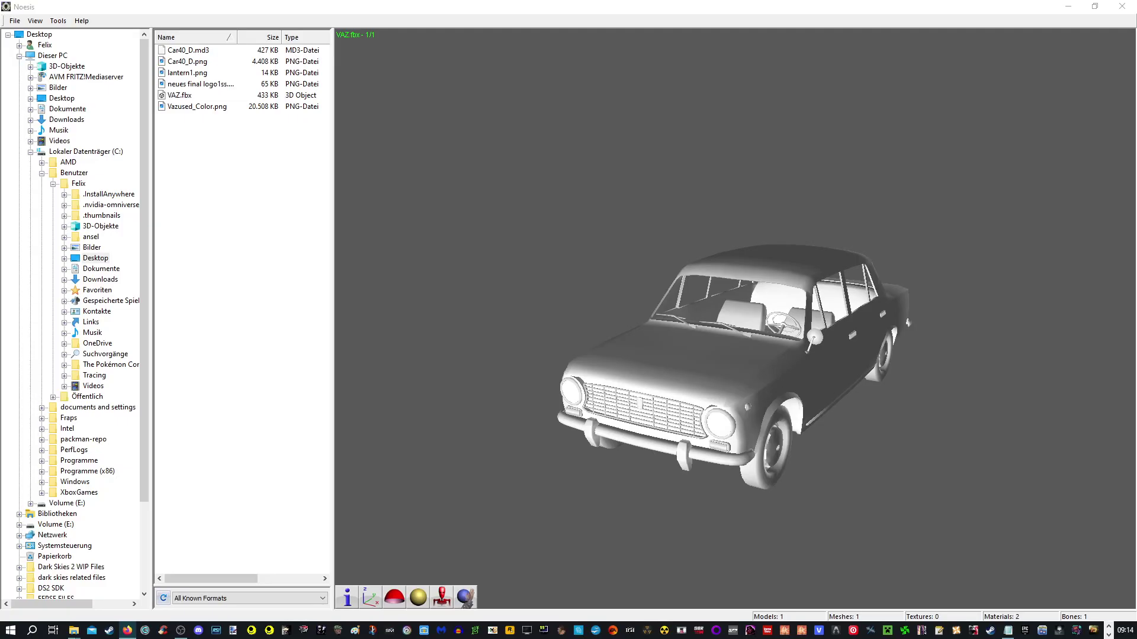
Examine the untextured VAZ.fbx car model from the front and the side.
drag(691, 425, 684, 379)
drag(734, 249, 752, 299)
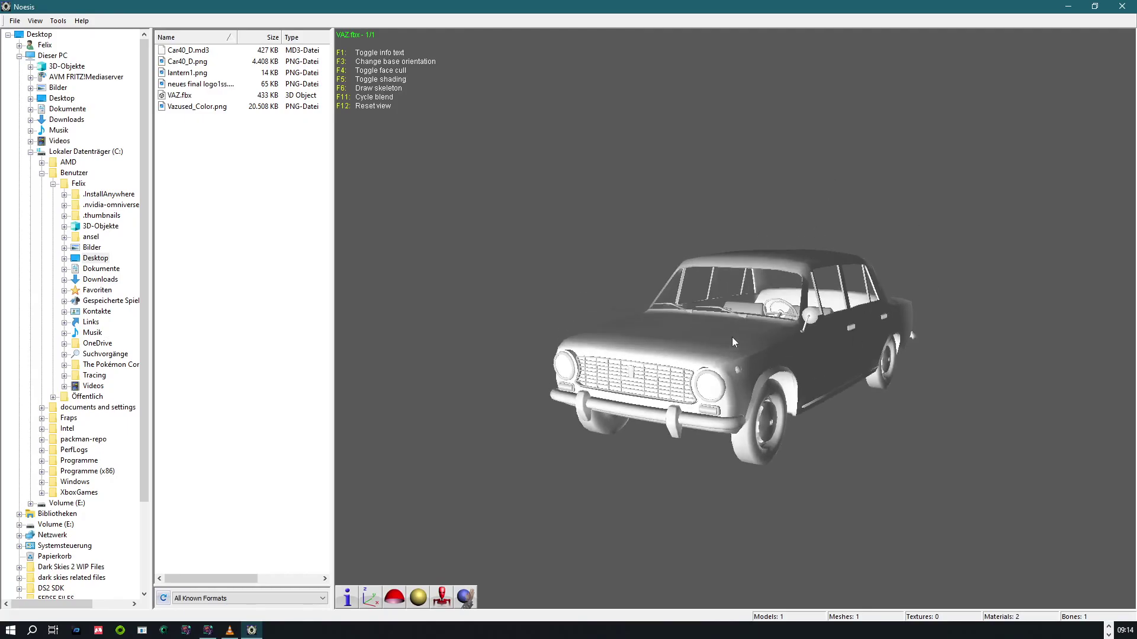
mouse_move(732, 337)
mouse_down()
mouse_move(616, 331)
mouse_move(660, 337)
mouse_move(736, 320)
mouse_up()
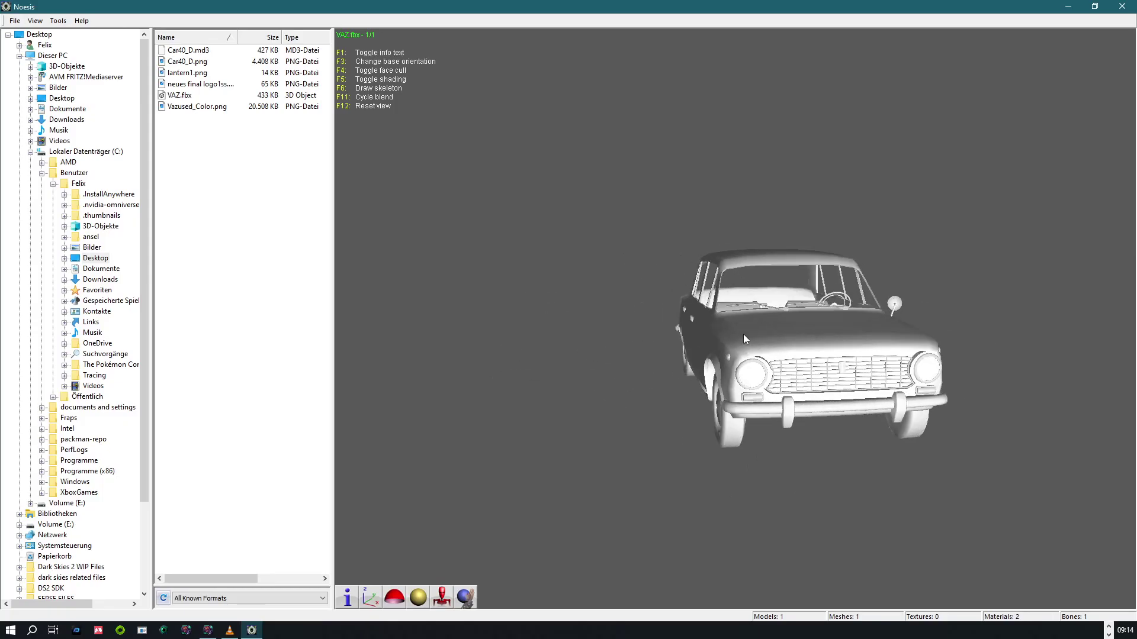
drag(743, 334, 736, 318)
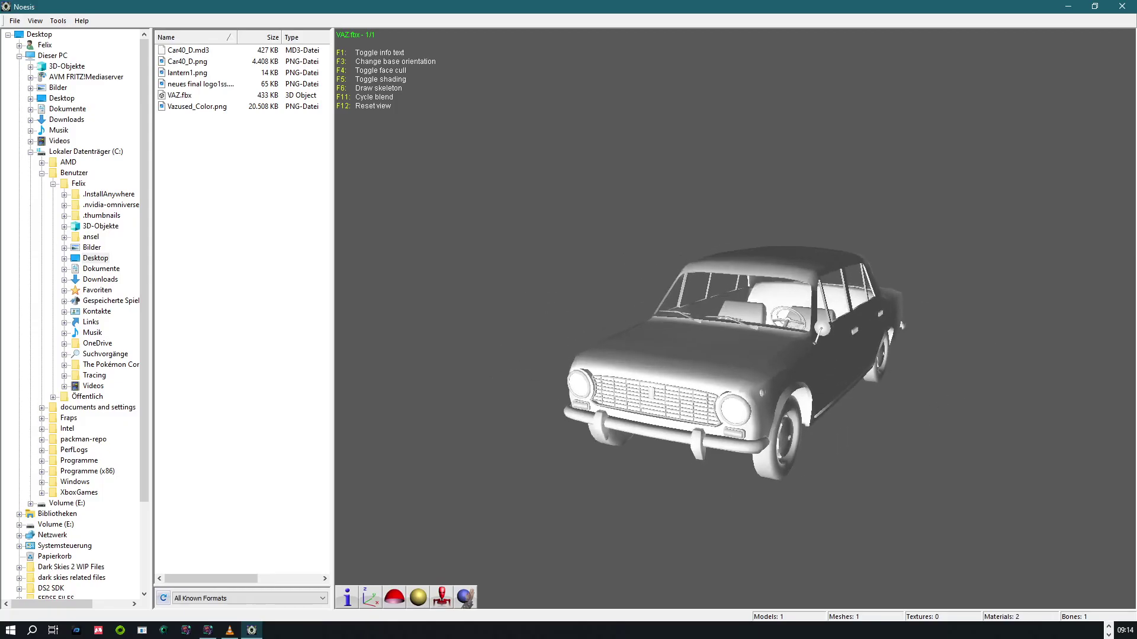
drag(770, 335, 639, 338)
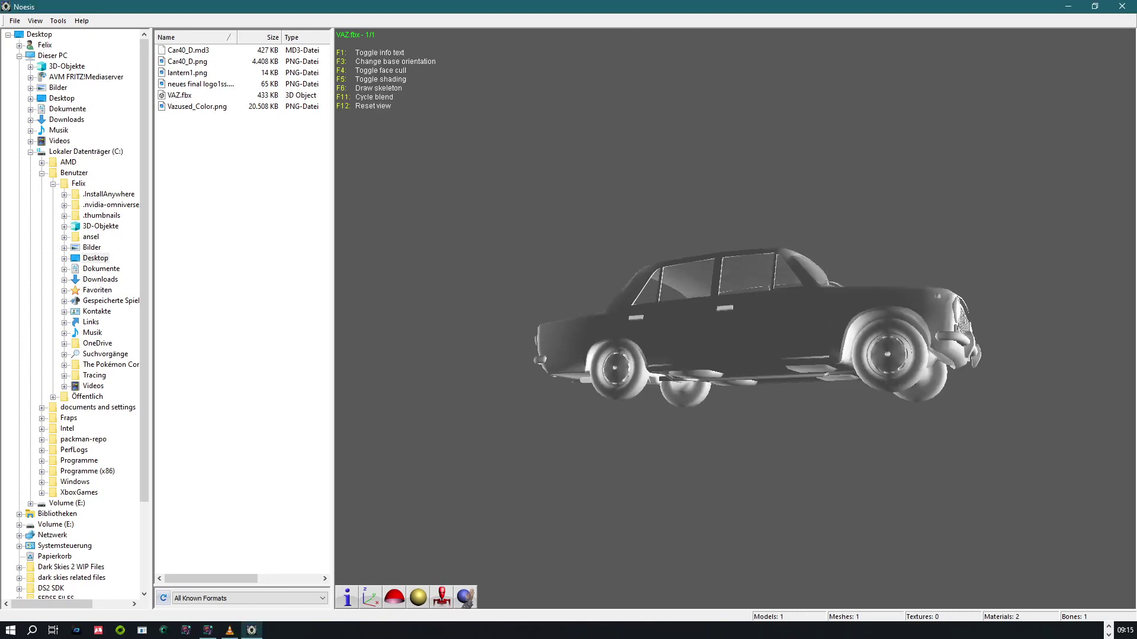
mouse_move(385, 33)
mouse_down()
mouse_move(337, 31)
mouse_move(376, 51)
mouse_move(403, 40)
mouse_up()
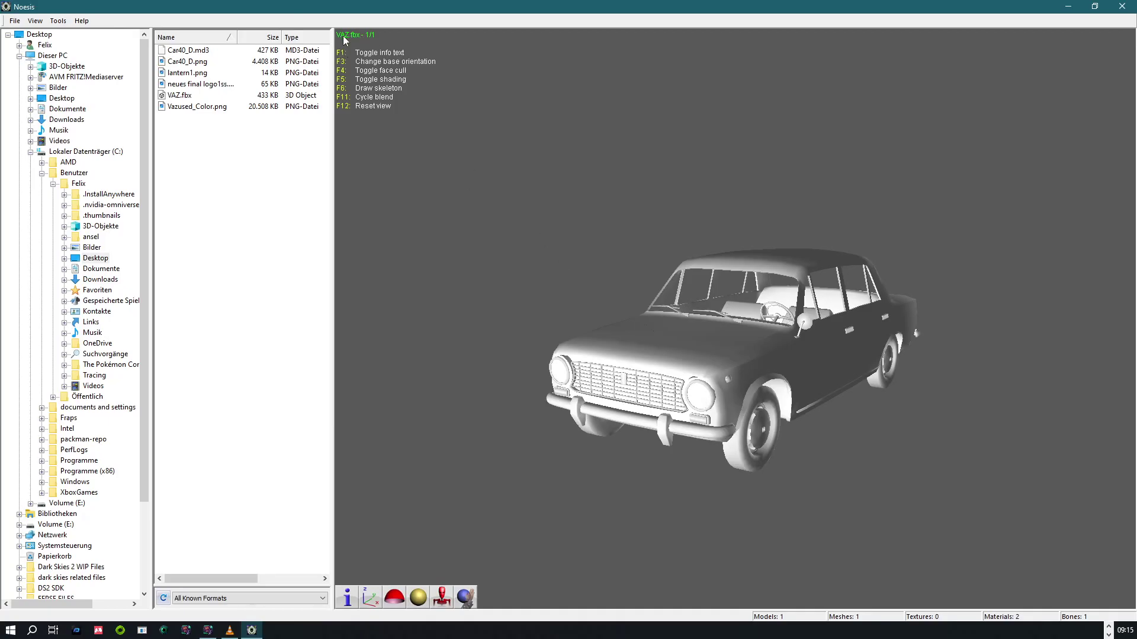
drag(706, 351, 693, 350)
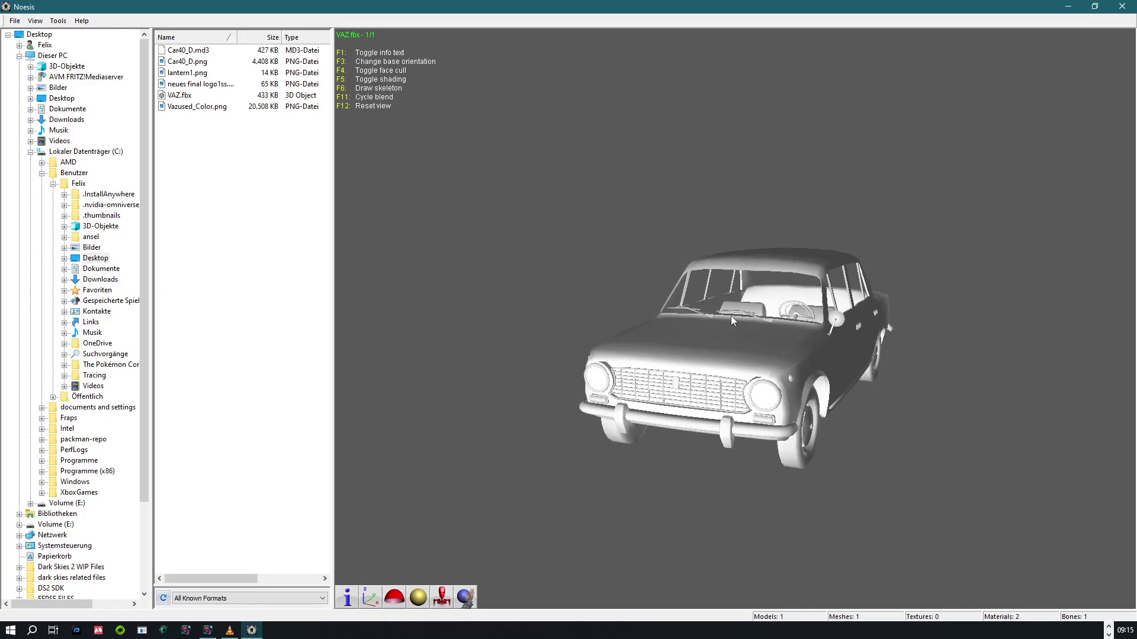
mouse_move(730, 315)
mouse_down()
mouse_move(699, 316)
mouse_move(817, 321)
mouse_move(731, 321)
mouse_up()
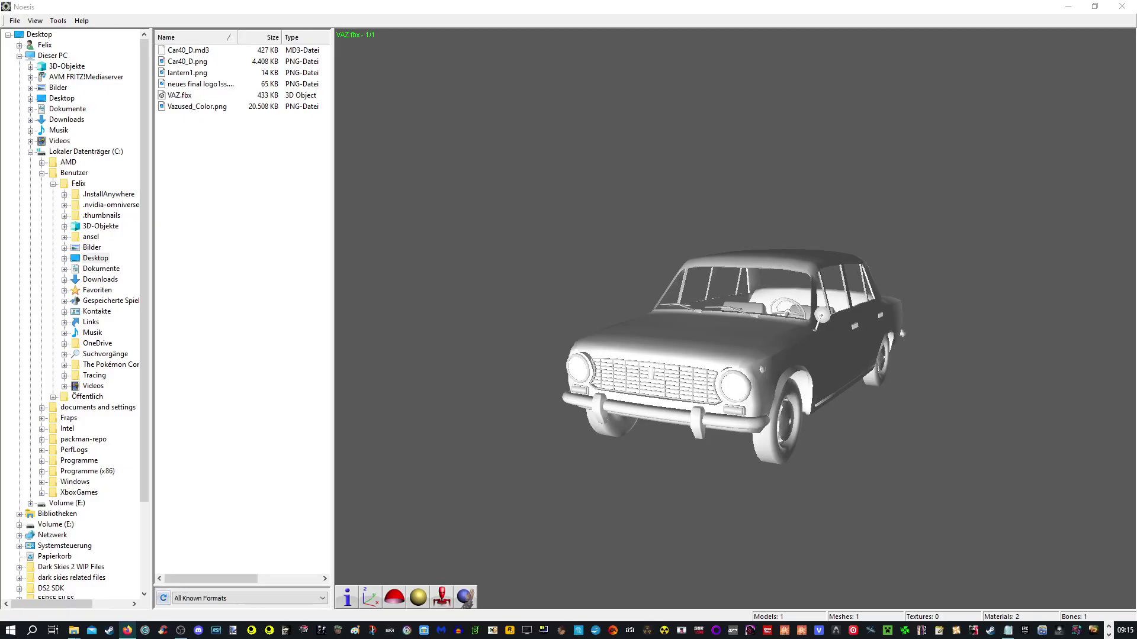
Load Car40_D.fbx from the desktop into Noesis in place of the VAZ model.
key(alt+Tab)
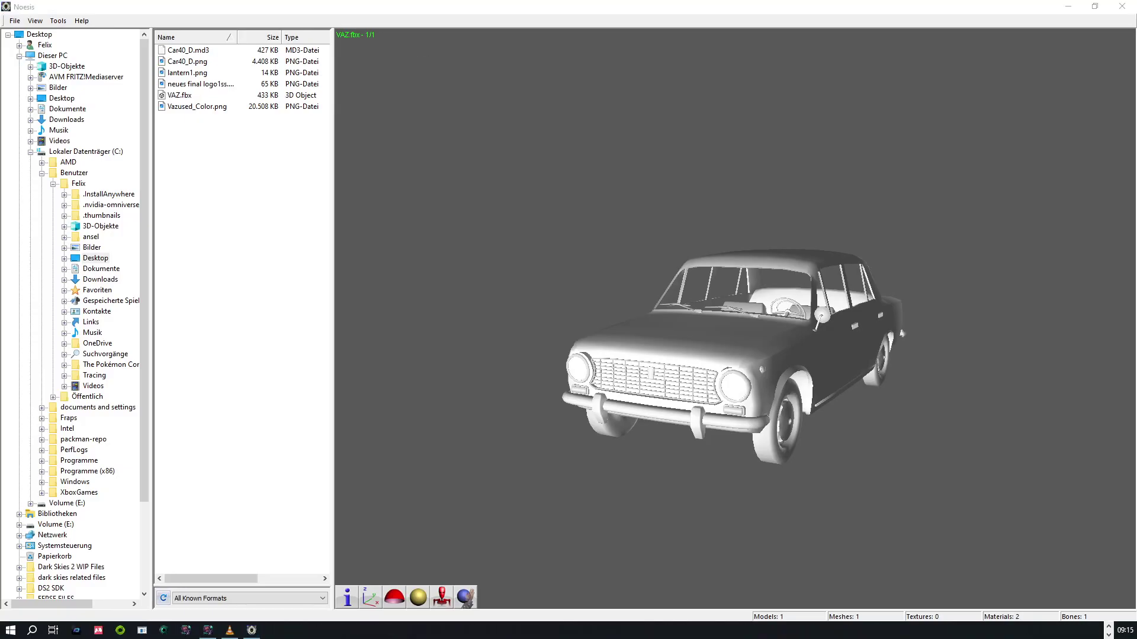
click(15, 20)
click(24, 32)
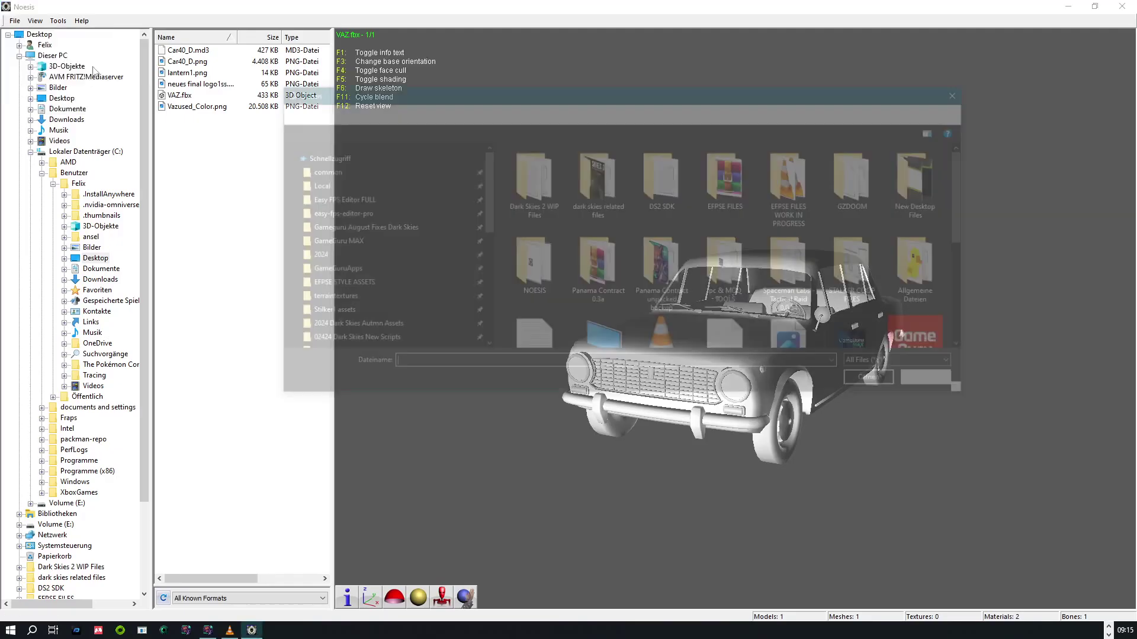
drag(660, 97, 597, 85)
scroll(616, 261, down, 2)
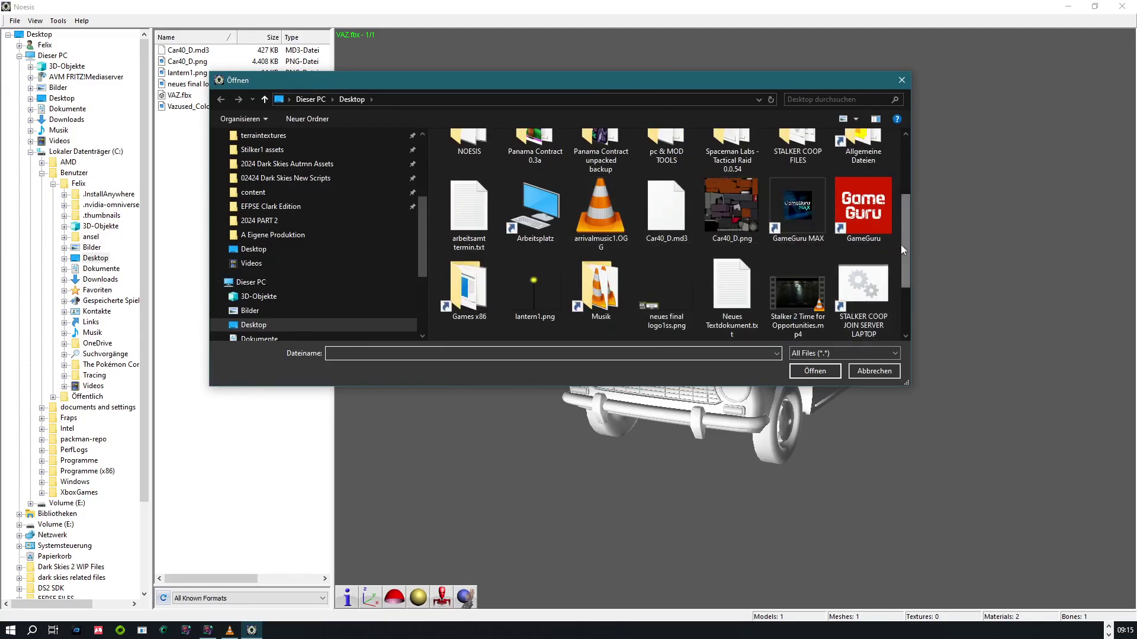
scroll(901, 248, down, 2)
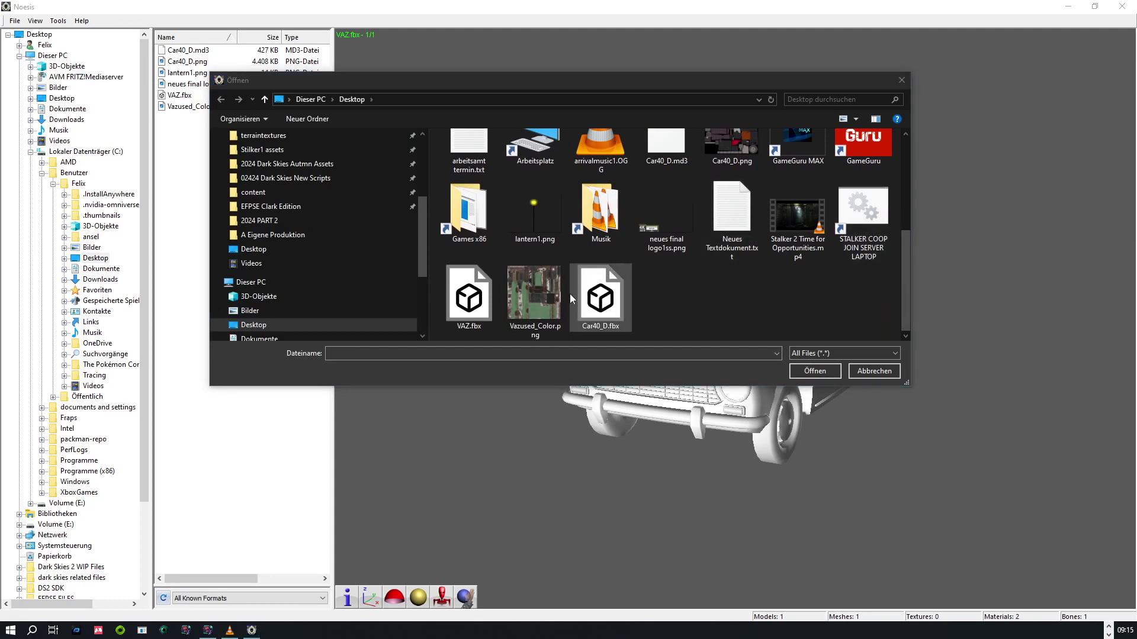
double_click(599, 300)
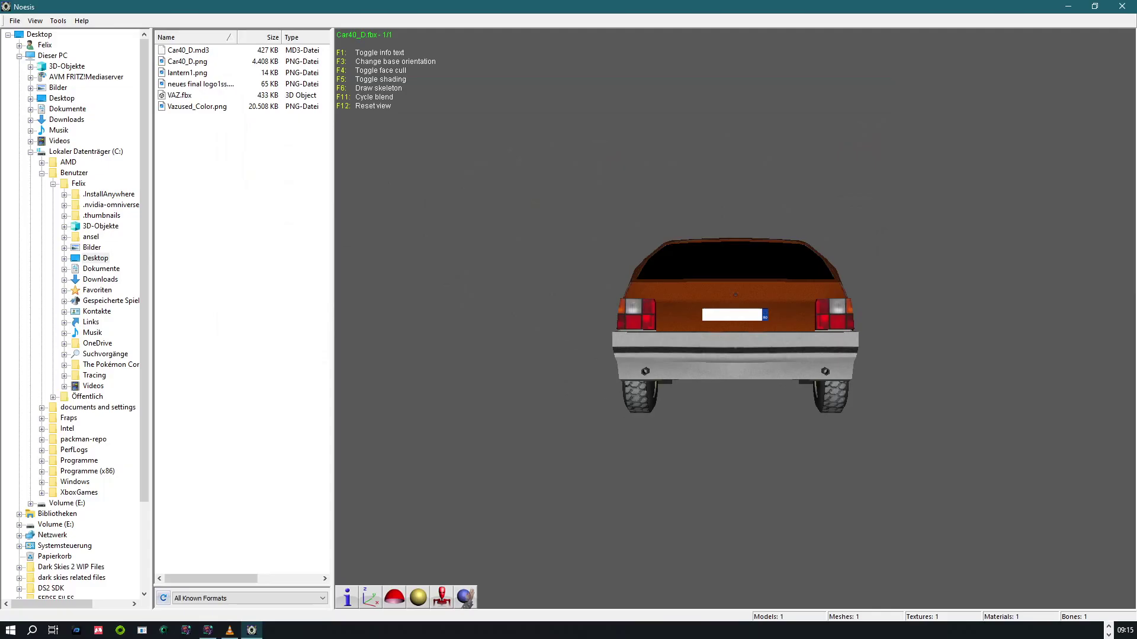
Move the Noesis window down to uncover the desktop and close the NOESIS folder window.
click(247, 8)
drag(259, 17, 275, 418)
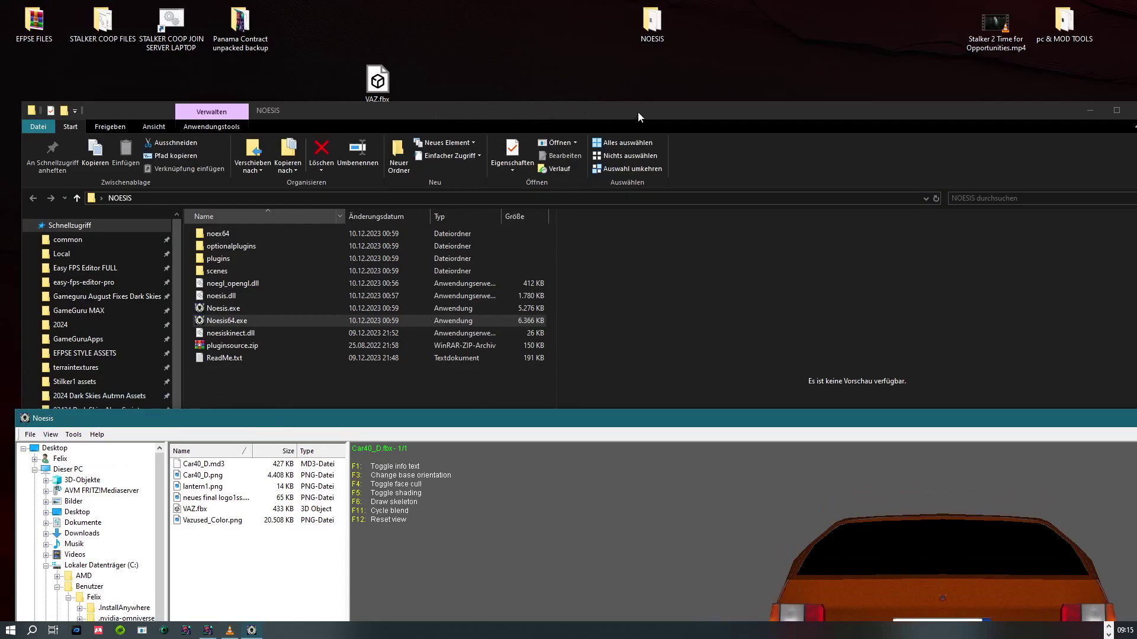
drag(638, 117, 521, 152)
click(1024, 145)
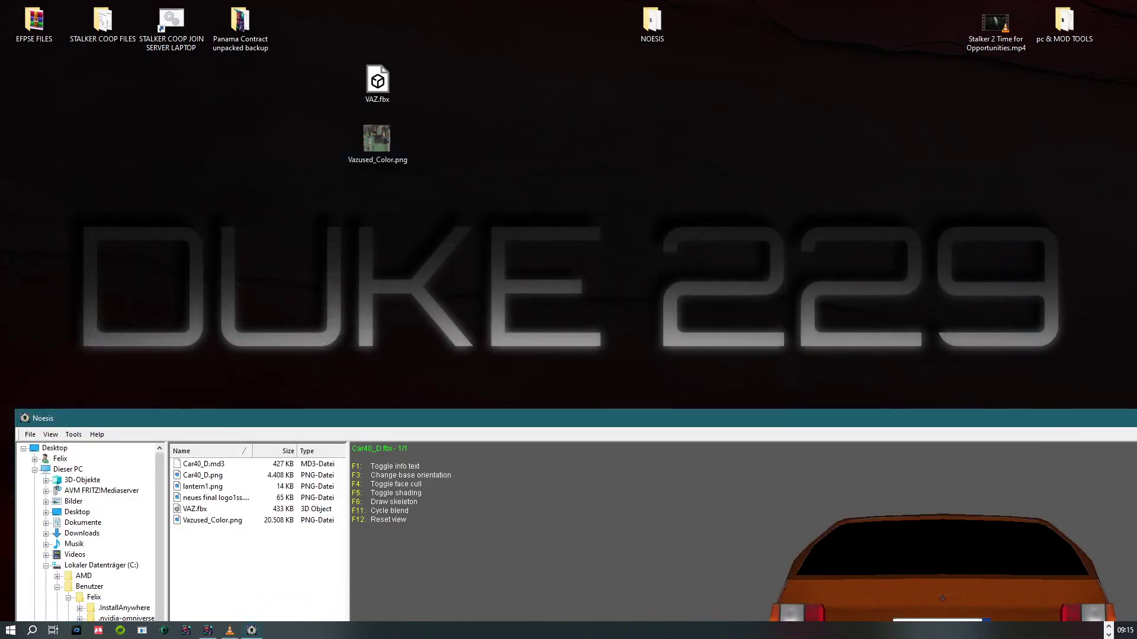
Place Car40_D.png and Car40_D.fbx side by side on the desktop and select the FBX file.
drag(202, 475, 639, 174)
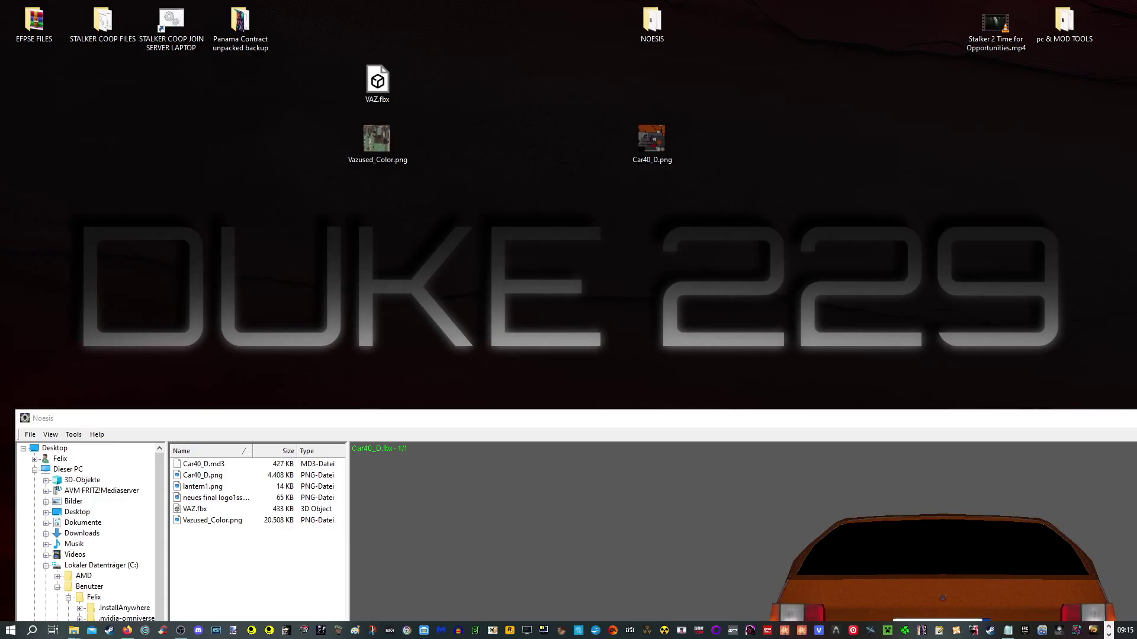
drag(661, 278, 729, 148)
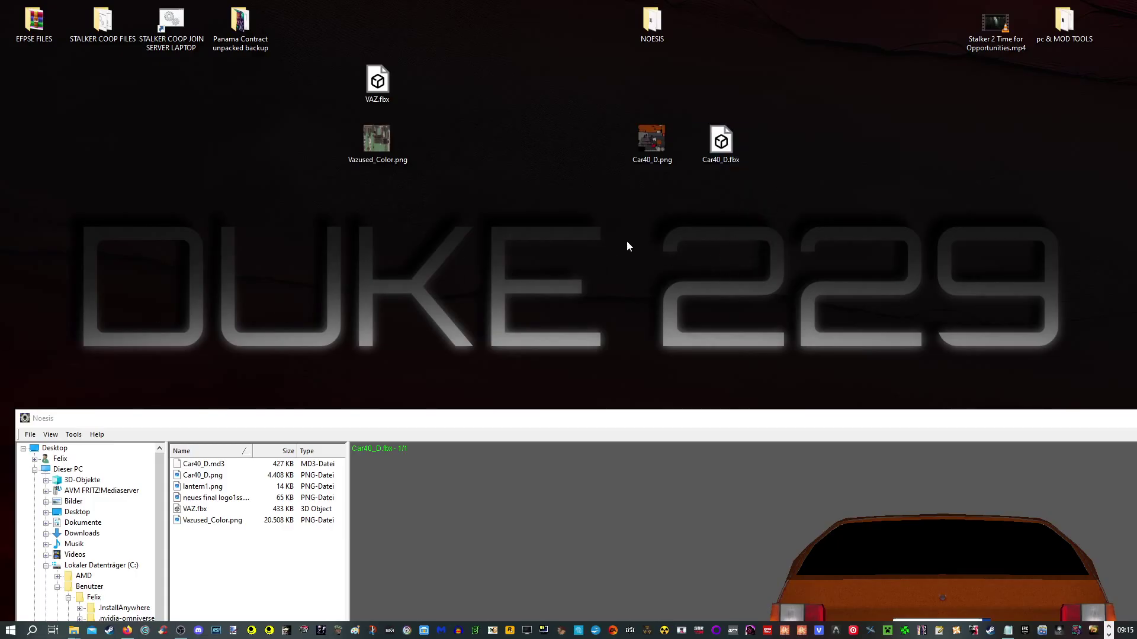
drag(597, 198, 769, 152)
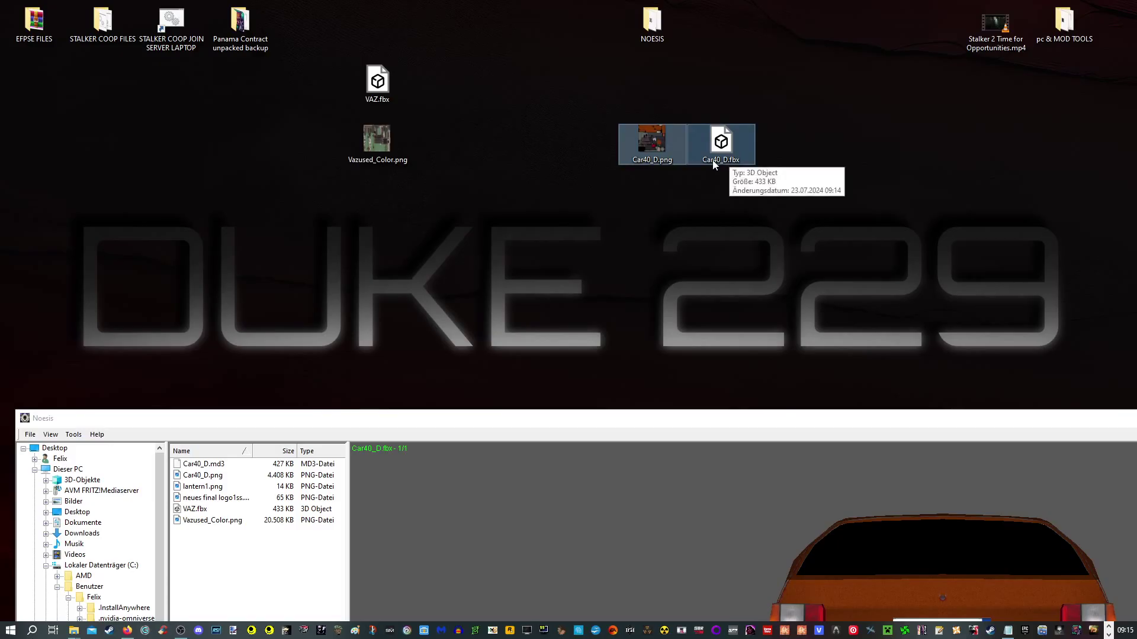
click(659, 255)
drag(616, 409, 583, 284)
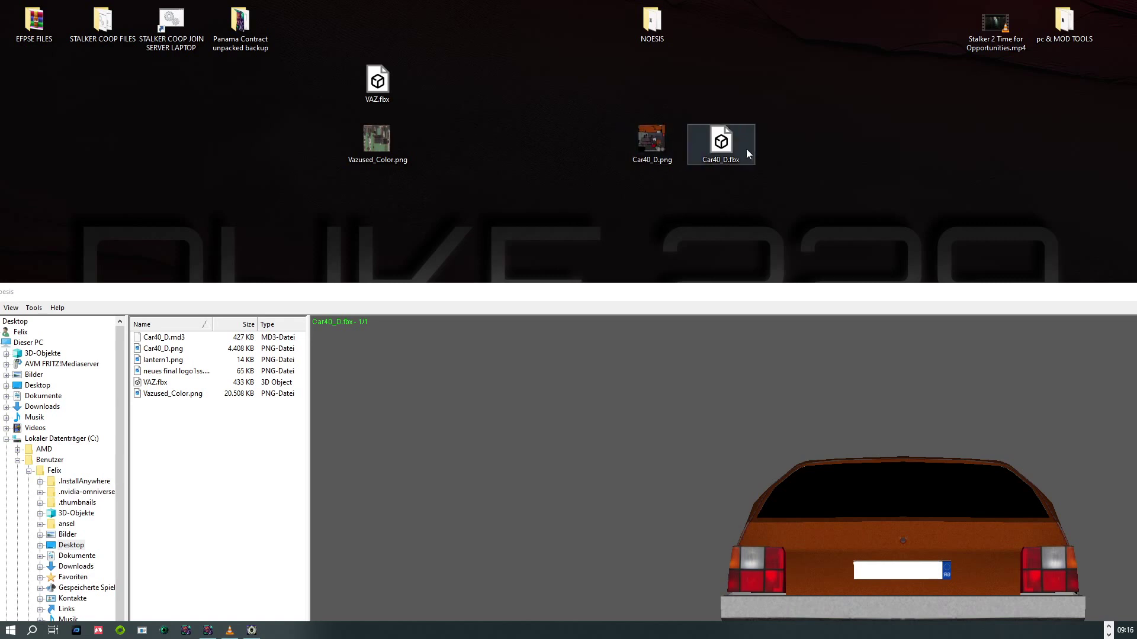
click(718, 151)
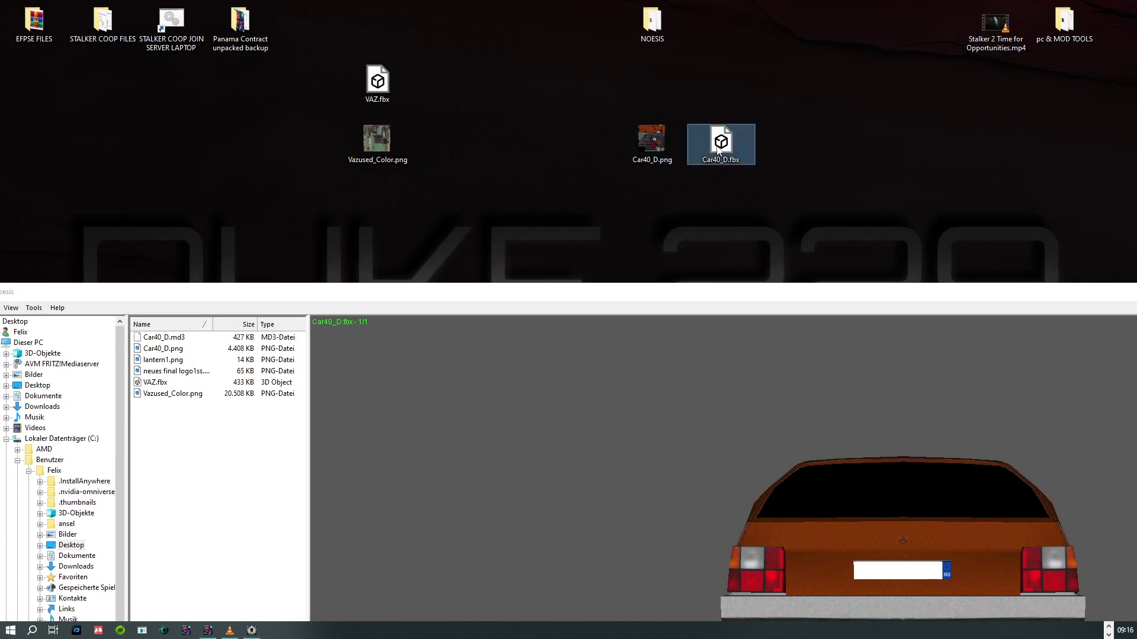
Check that Car40_D.png and Car40_D.fbx share the same base name by opening both file names for editing.
click(658, 145)
click(651, 186)
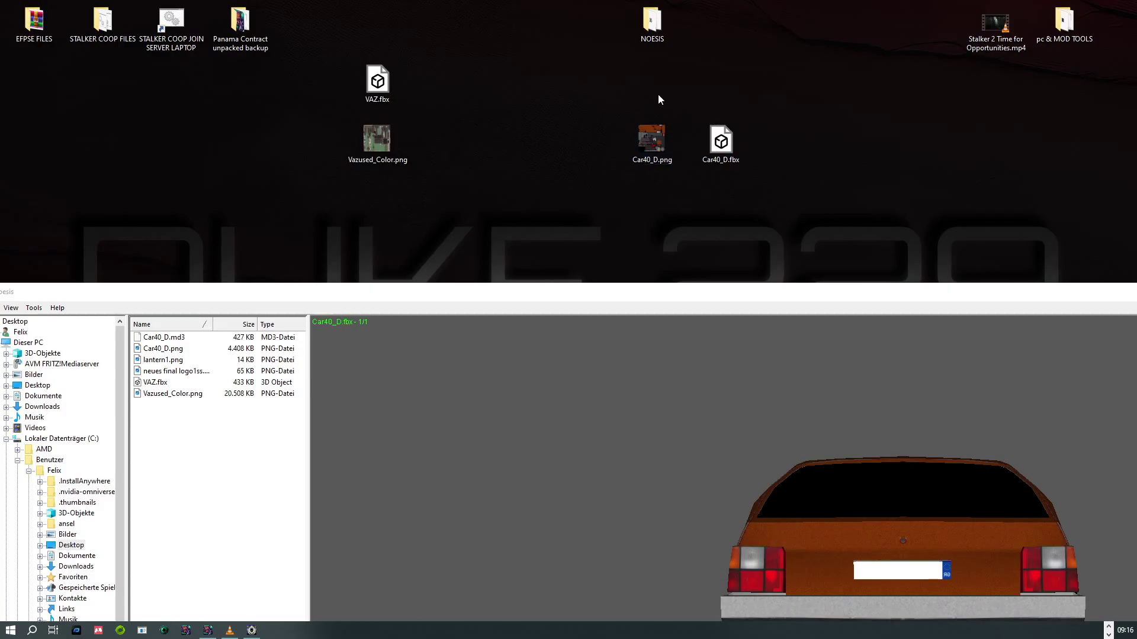
right_click(649, 144)
click(687, 513)
right_click(724, 137)
click(786, 417)
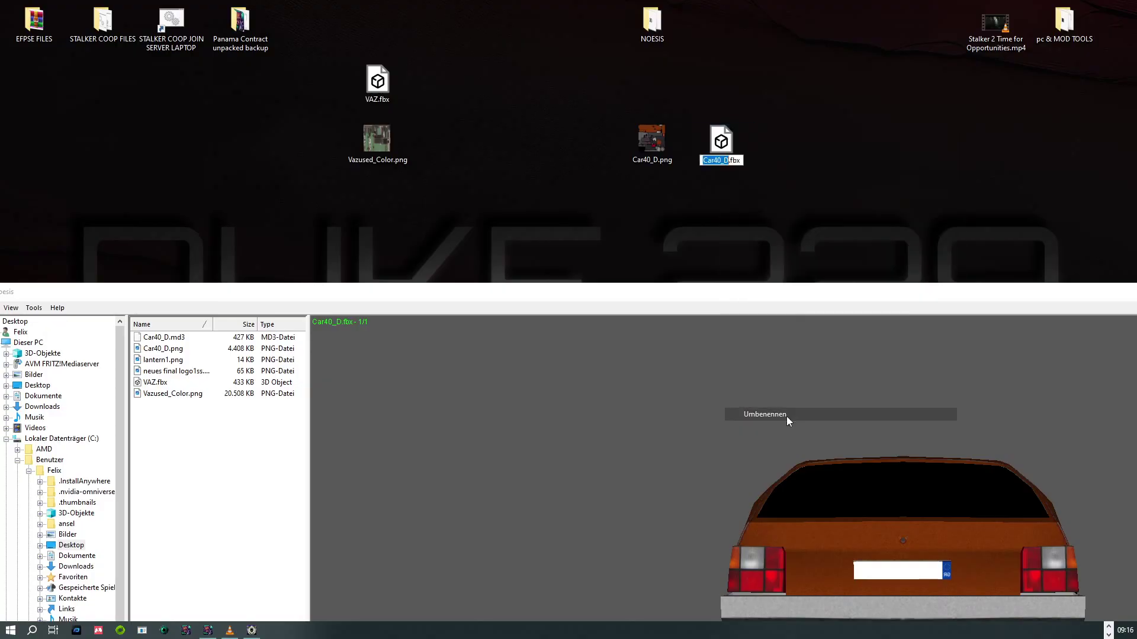
key(Right)
key(Return)
Maximize the Noesis window and turn the car model to a raised view of its front and side.
drag(630, 291, 663, 1)
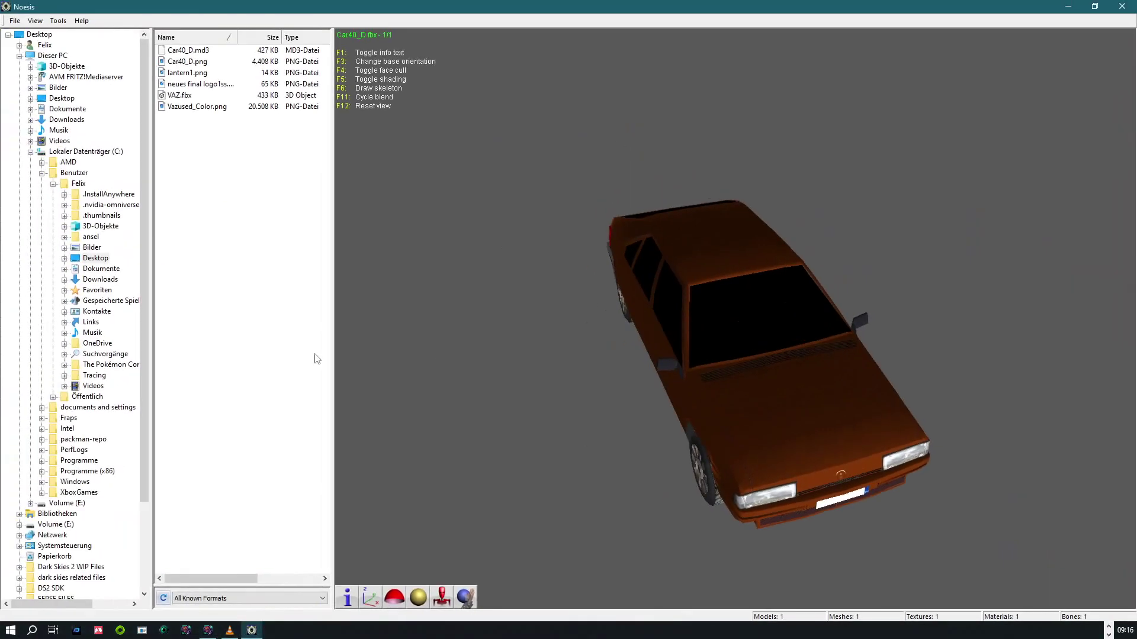
click(14, 21)
click(35, 21)
click(14, 21)
click(166, 19)
click(12, 21)
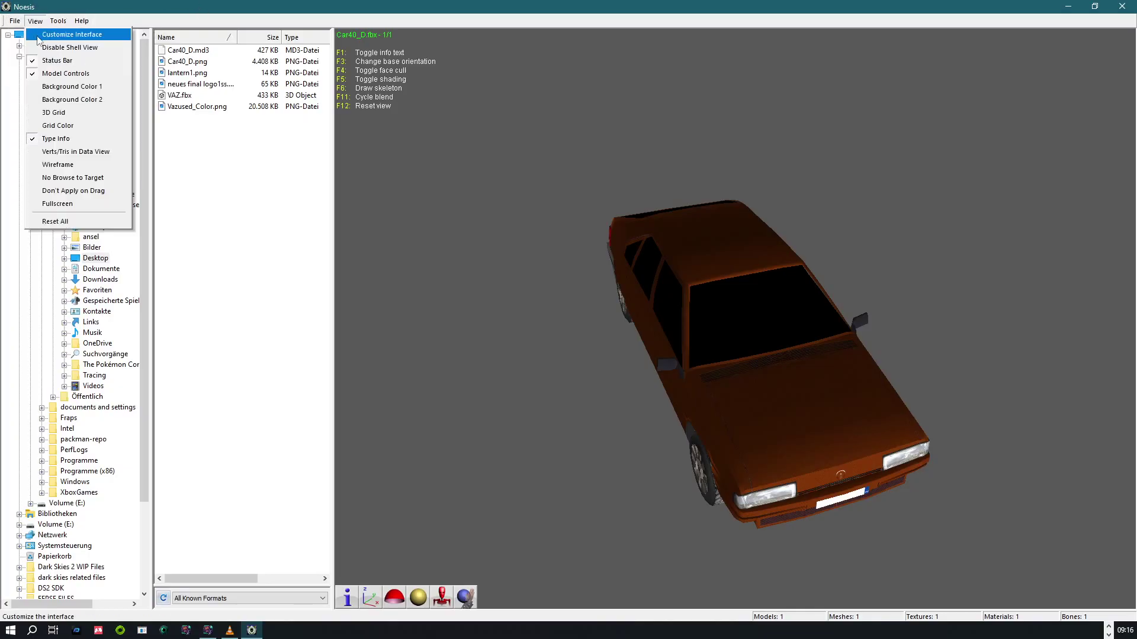
click(445, 288)
drag(740, 356, 578, 314)
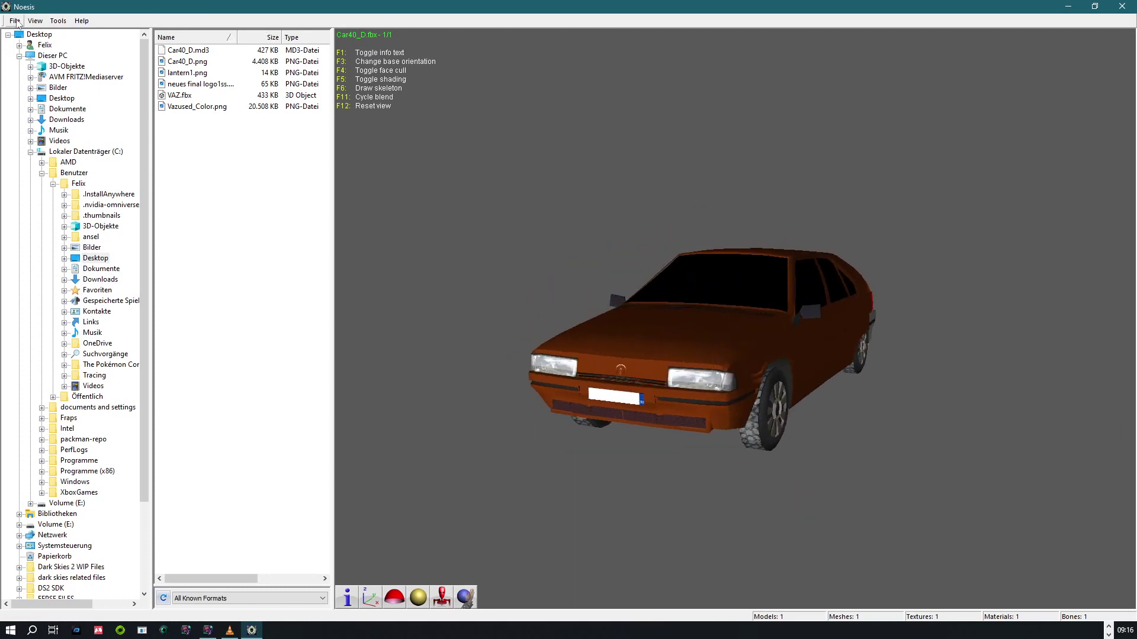
Start exporting the previewed car model and name the destination file Car40_D on the desktop.
click(14, 21)
click(33, 47)
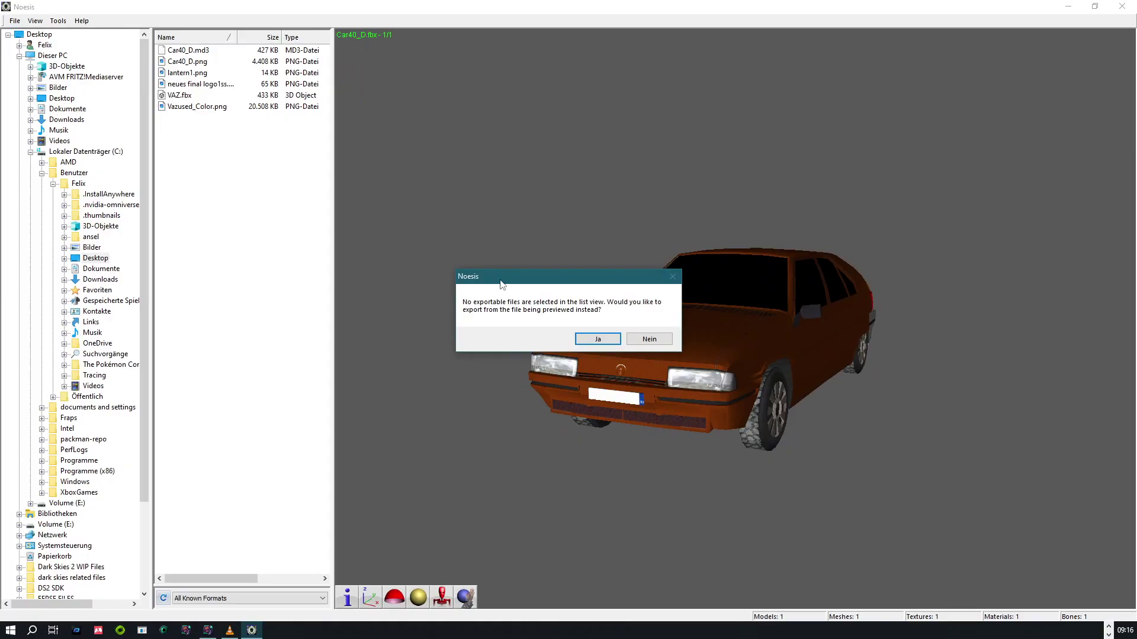
key(Return)
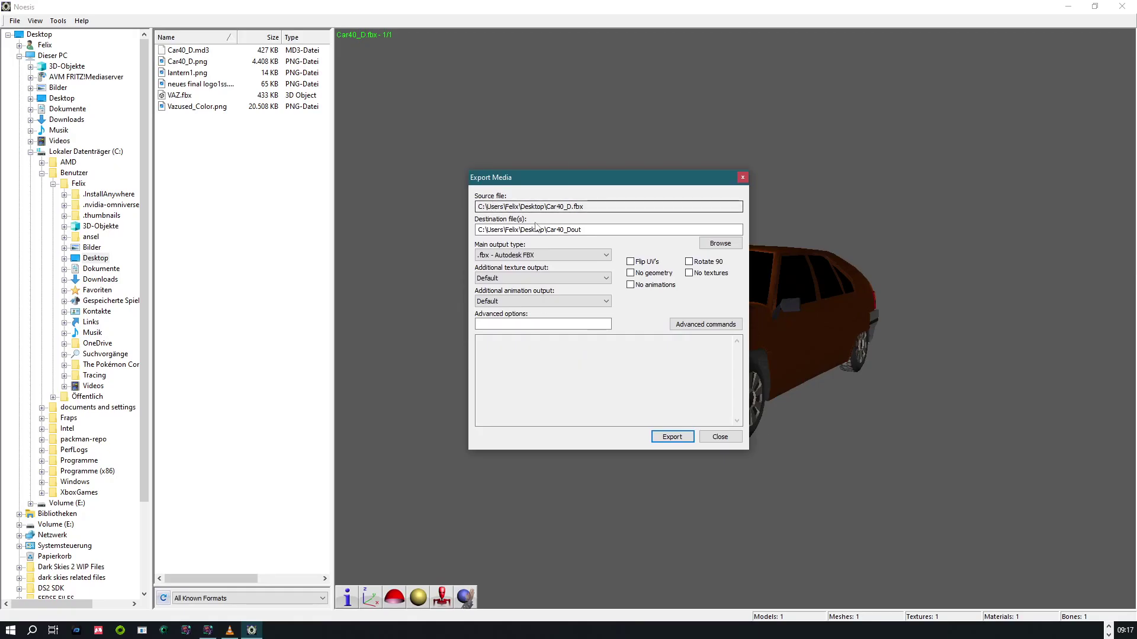
click(588, 233)
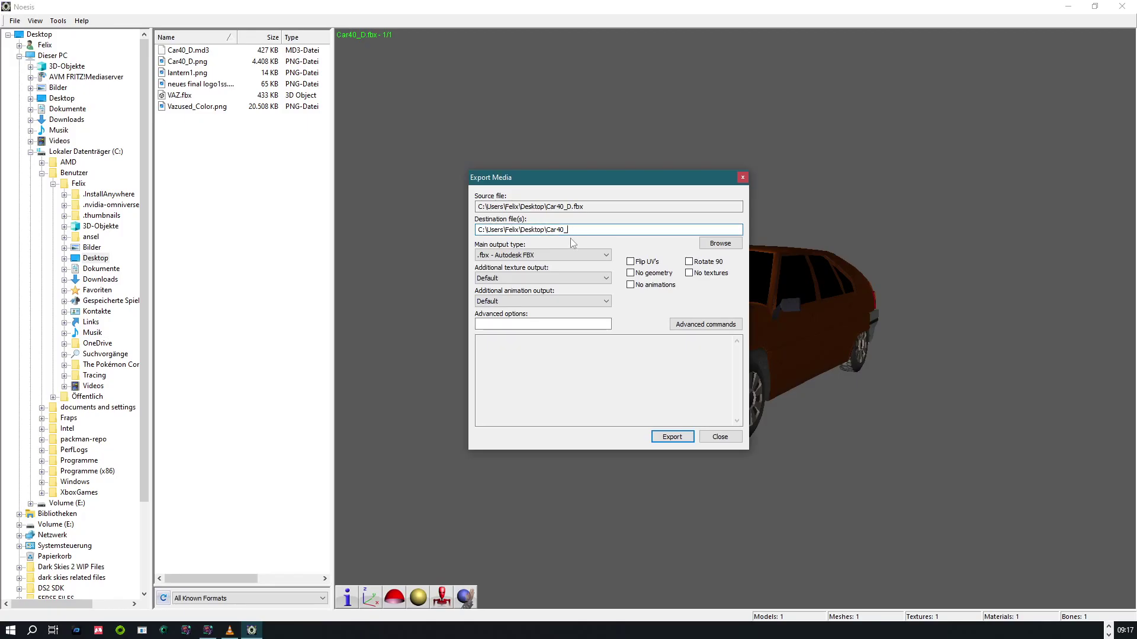
text(D)
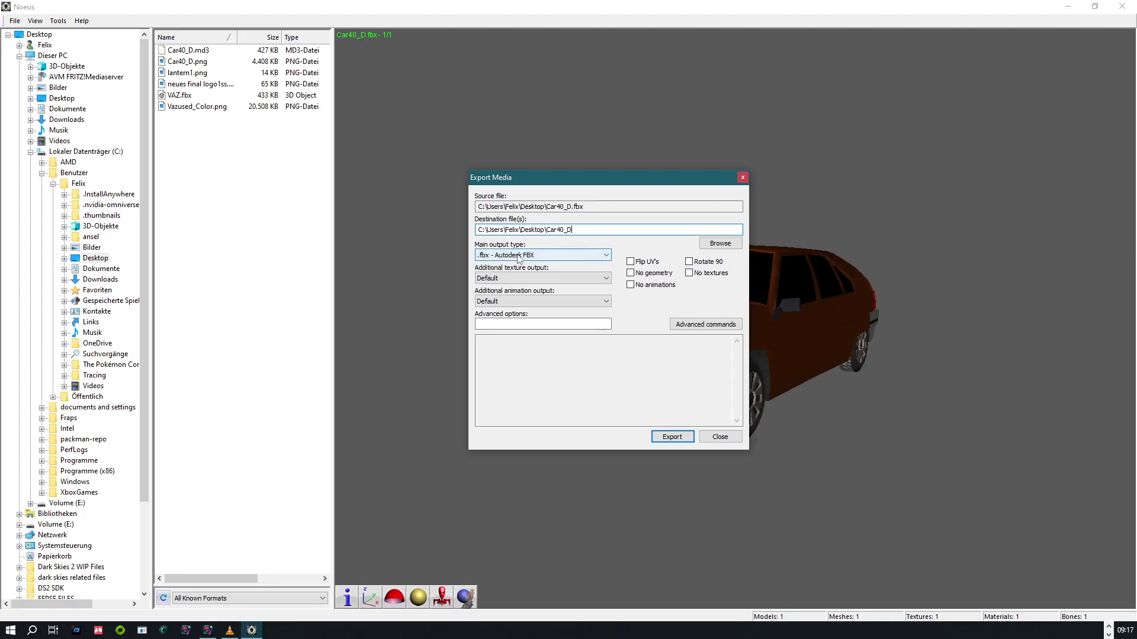
Set the main output type to .md3 - Quake III MD3 and the additional texture output to .png - PNG Image.
click(519, 258)
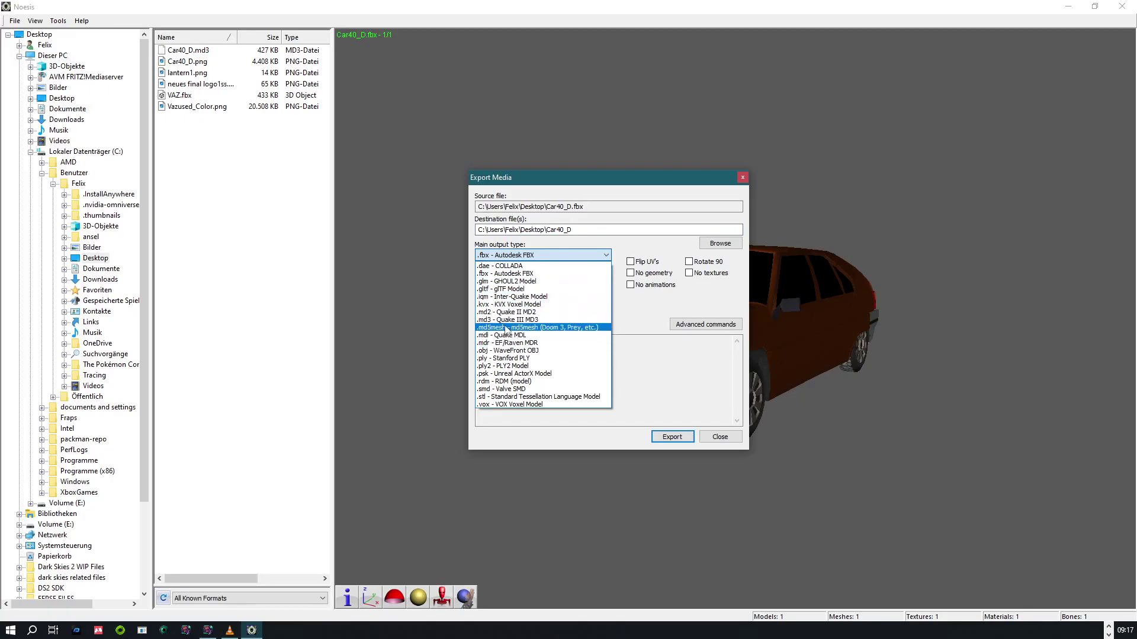
click(509, 321)
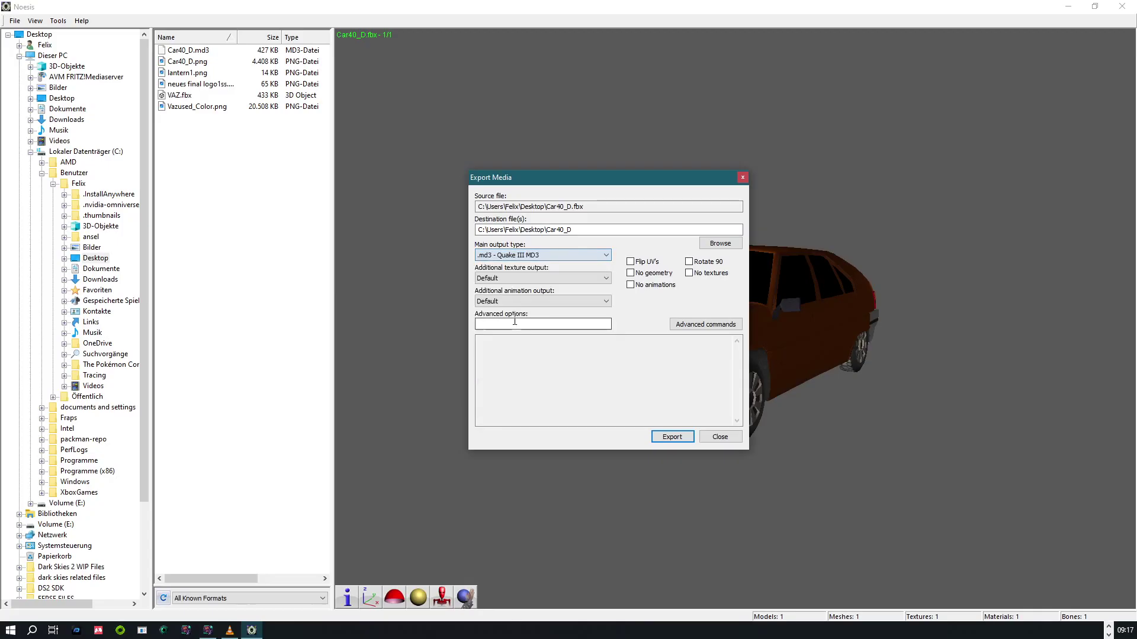
click(497, 279)
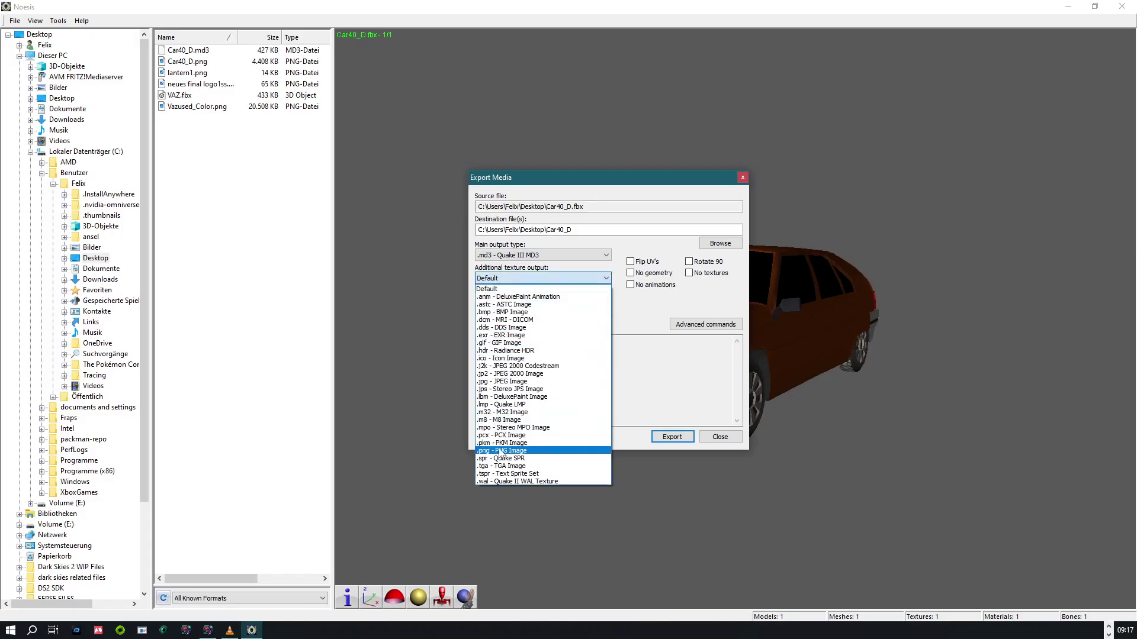
click(489, 452)
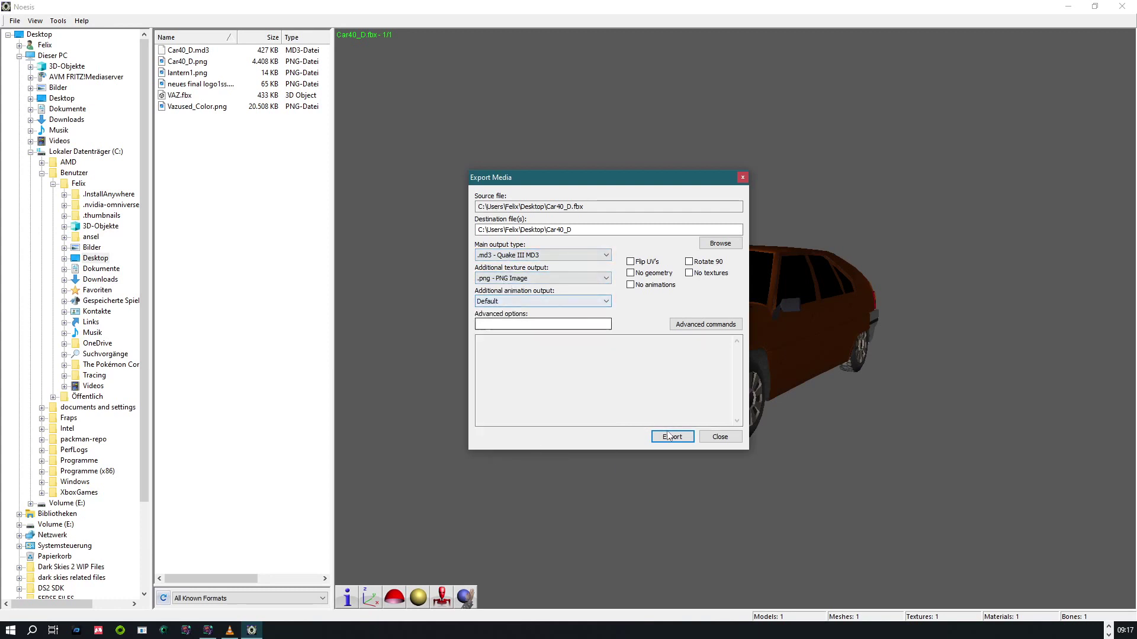
click(529, 227)
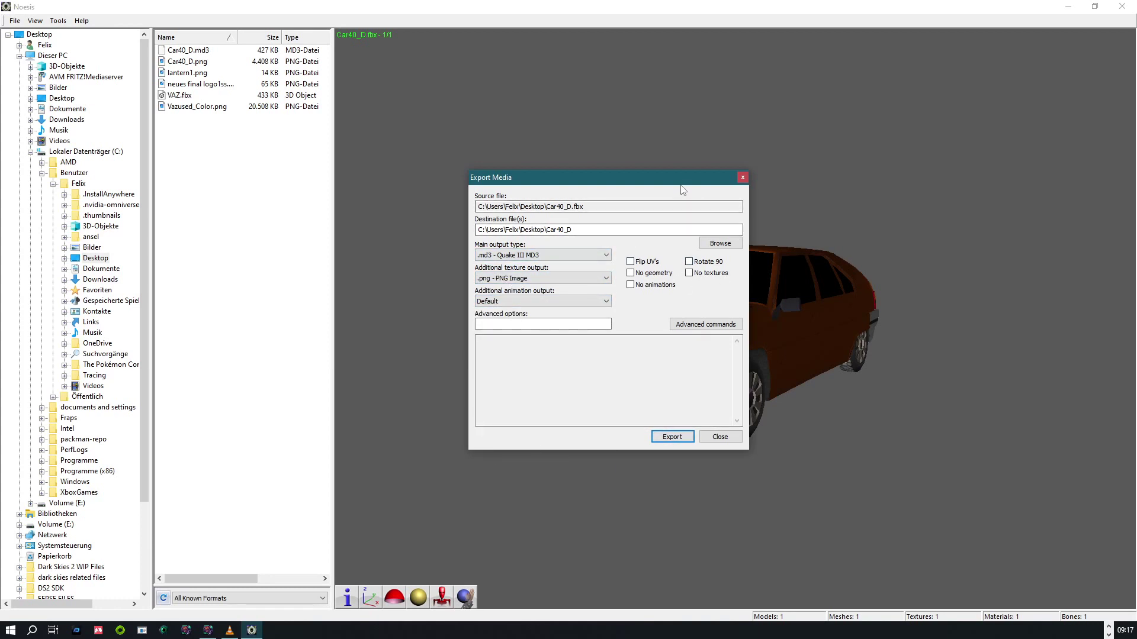
Enable Rotate 90 for the export and shift the Export Media dialog clear of the car preview.
drag(682, 182, 382, 148)
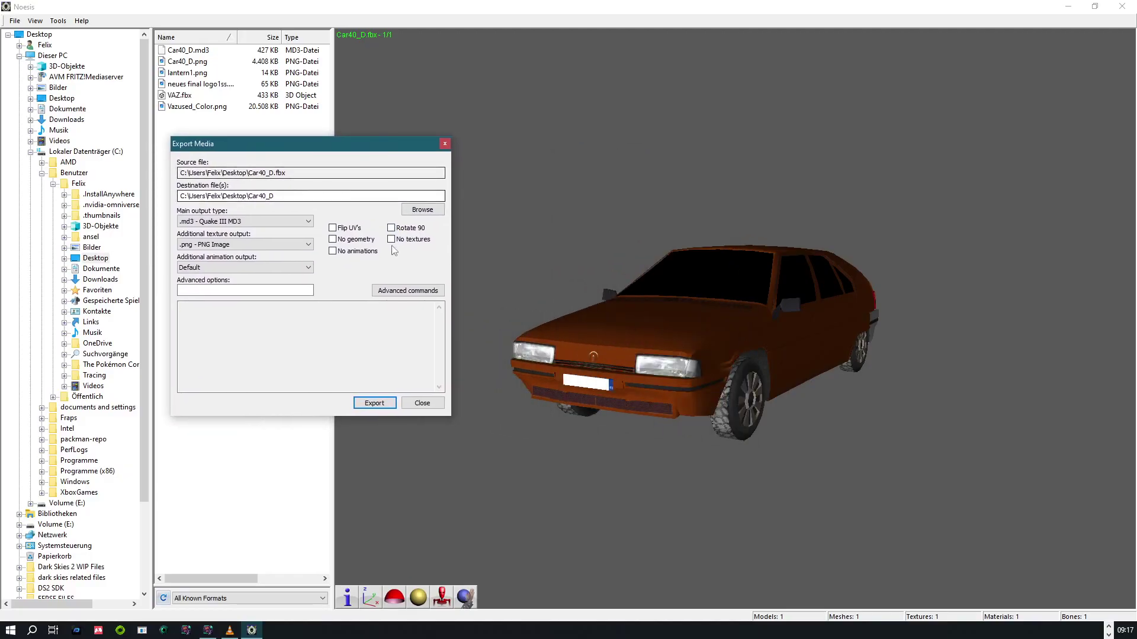
click(391, 229)
drag(368, 147, 456, 148)
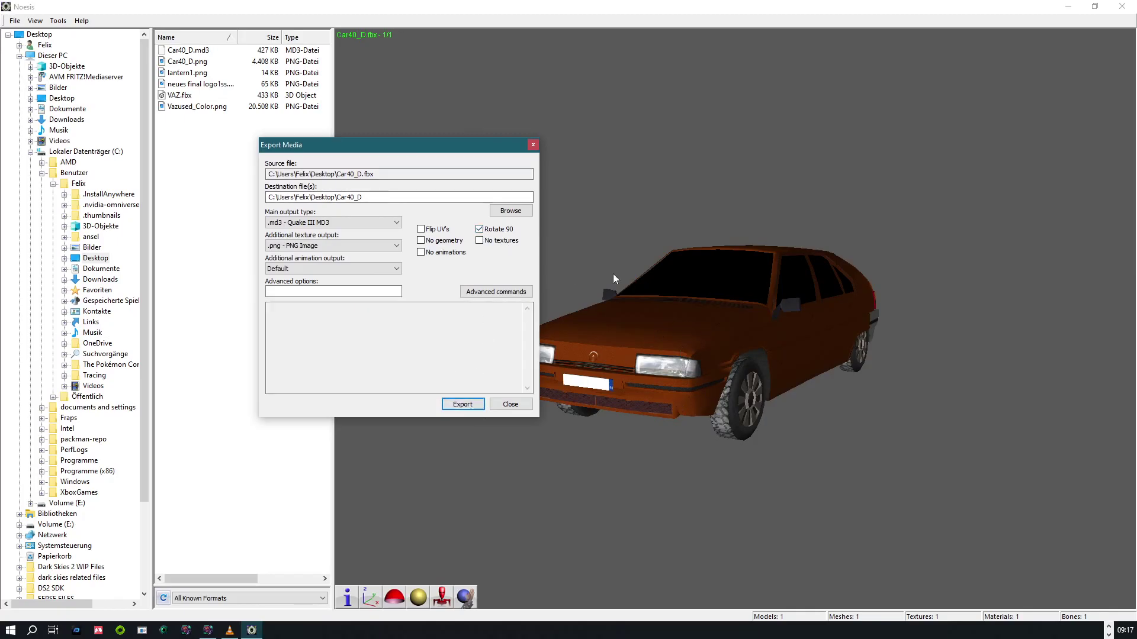
drag(416, 148, 339, 138)
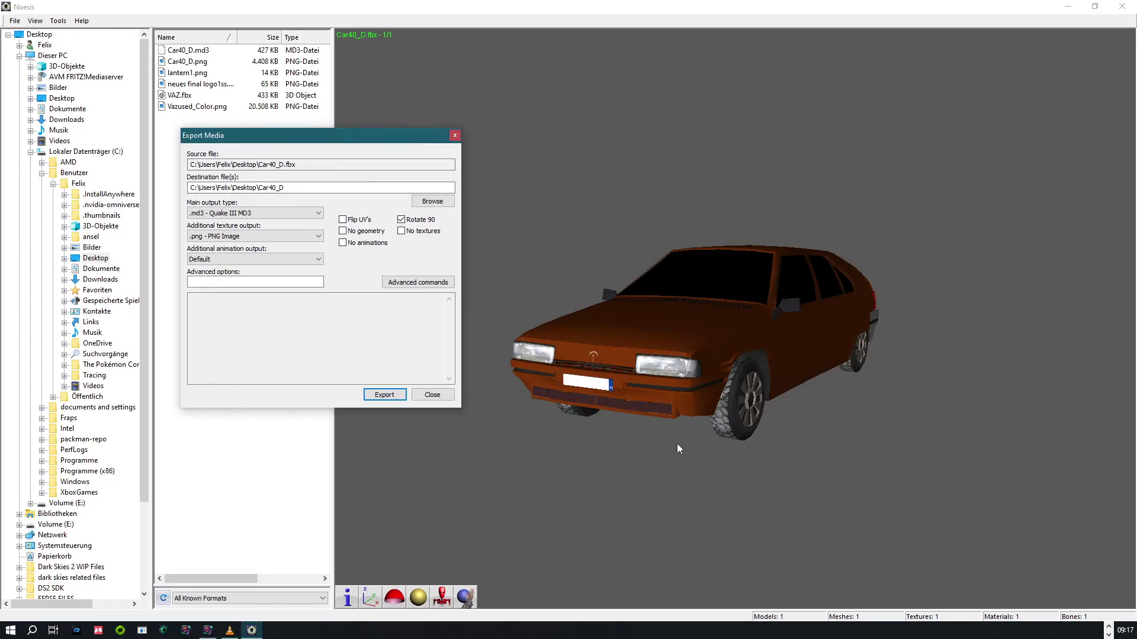
drag(363, 131, 335, 136)
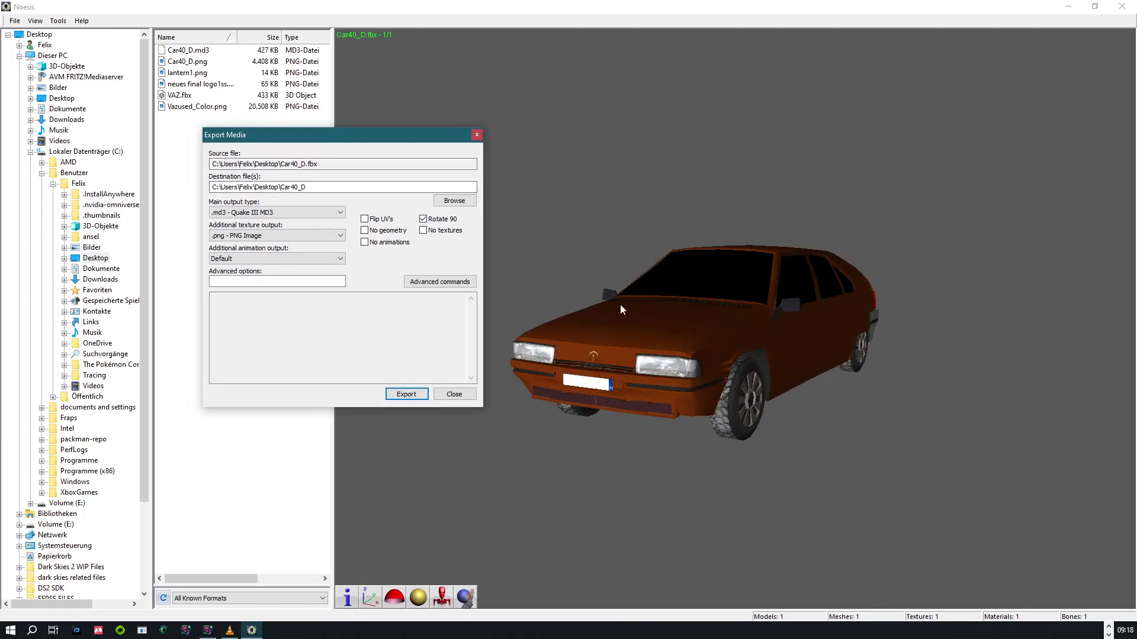
drag(335, 139, 368, 132)
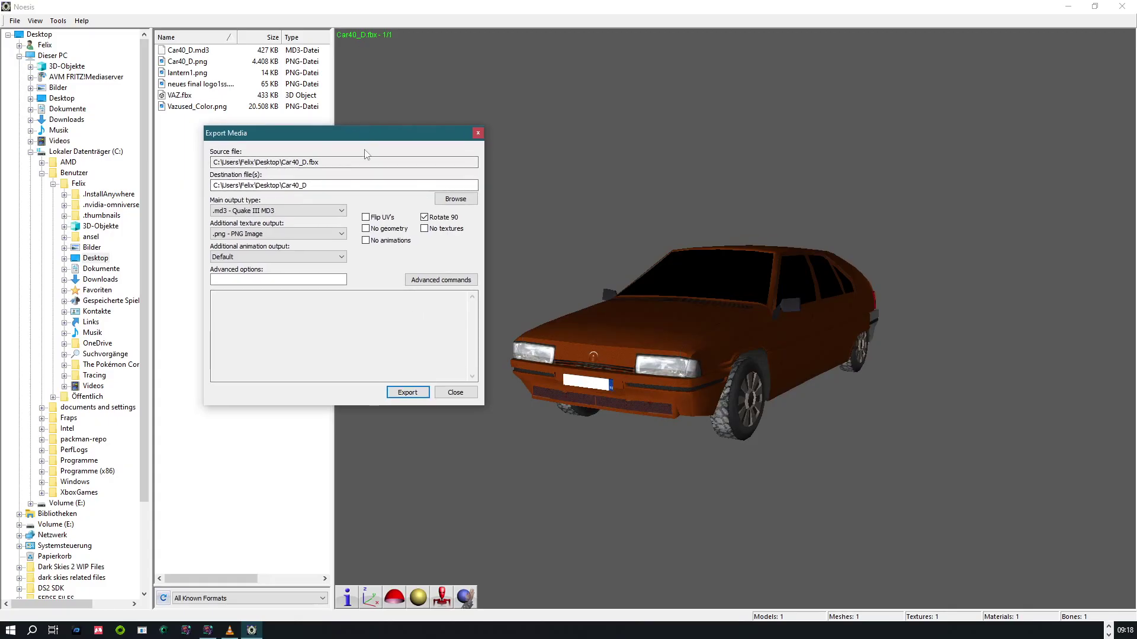
Export the car model with the chosen settings and close the Export Media dialog.
click(407, 393)
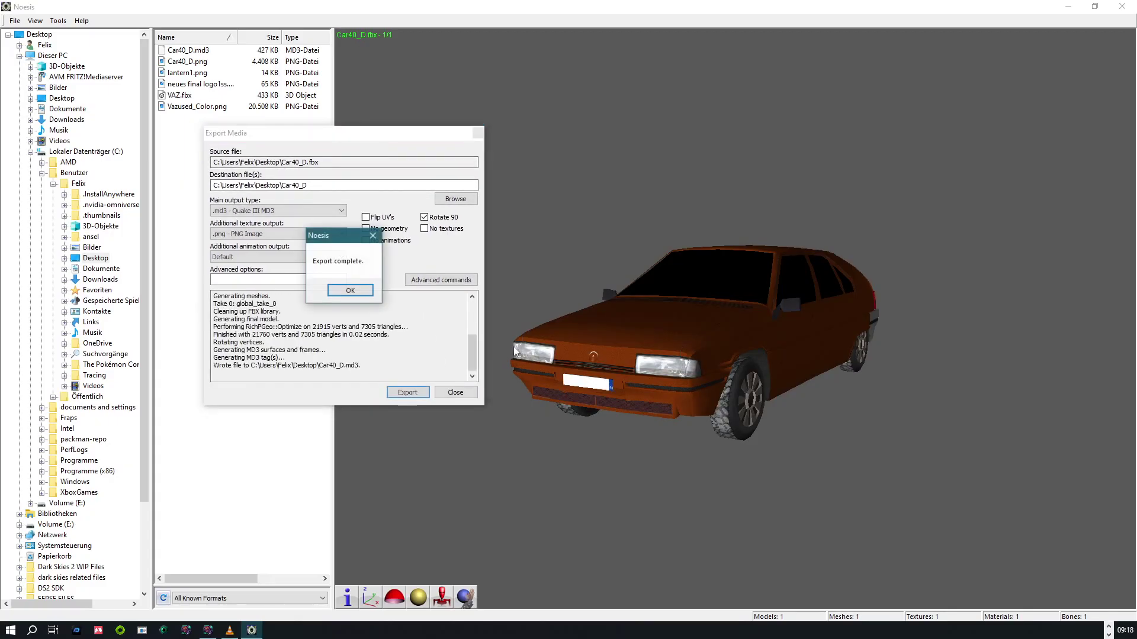
click(349, 290)
click(456, 393)
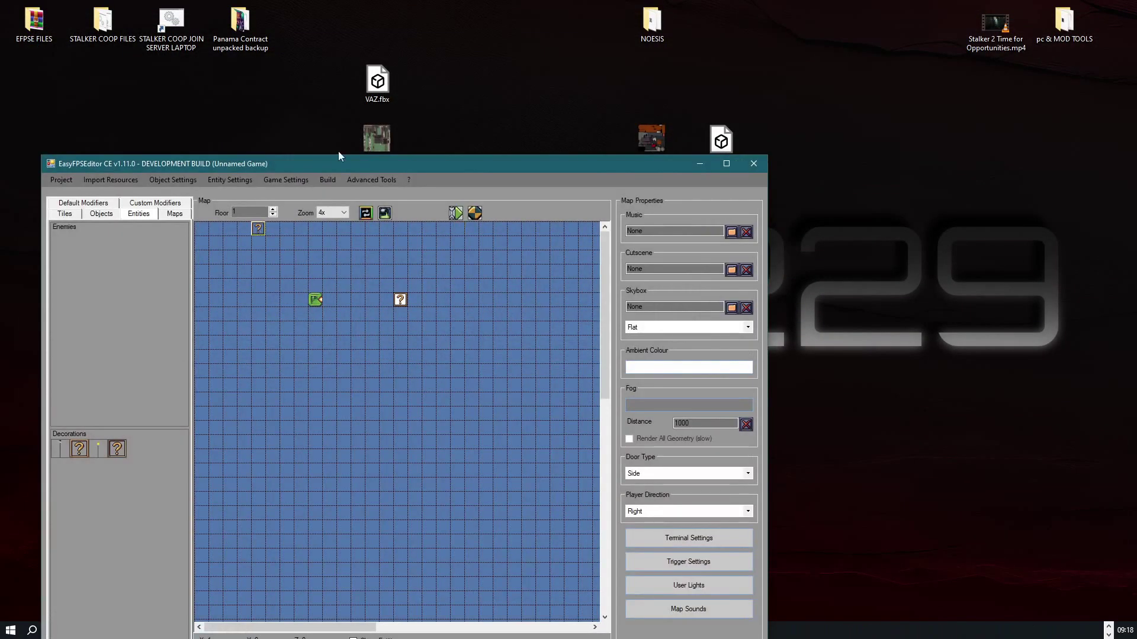
Switch to EasyFPSEditor CE, maximize its window and open the 3D Model Configurator.
drag(343, 161, 499, 41)
double_click(500, 41)
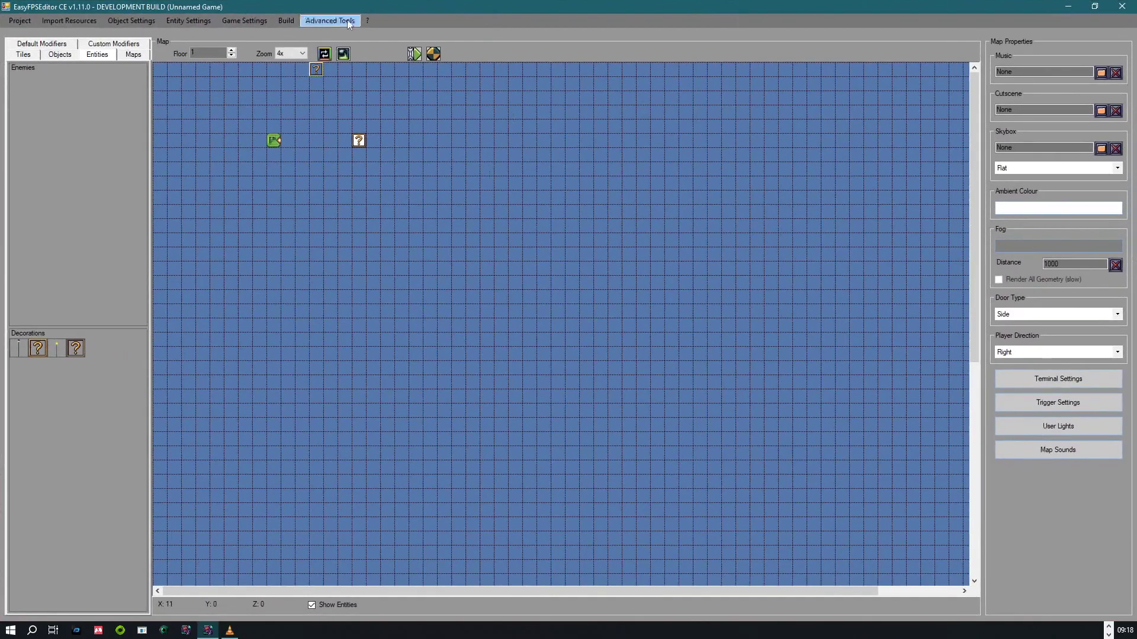
click(329, 20)
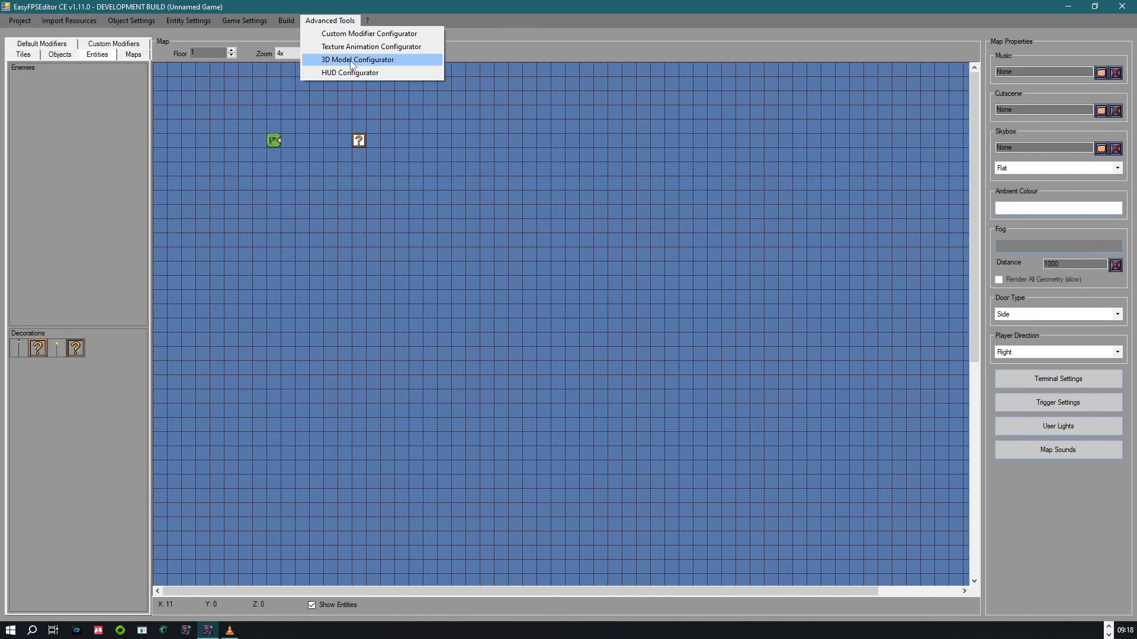
click(354, 60)
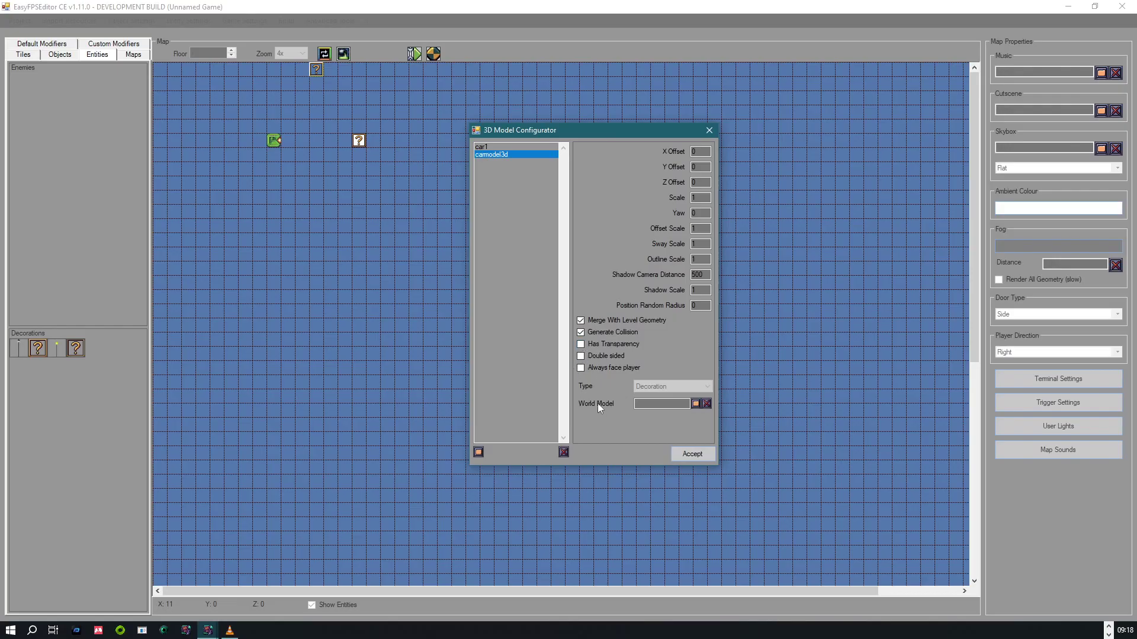
Assign Car40_D.md3 from the desktop as the world model of carmodel3d and accept the configuration.
click(695, 403)
drag(657, 152, 473, 73)
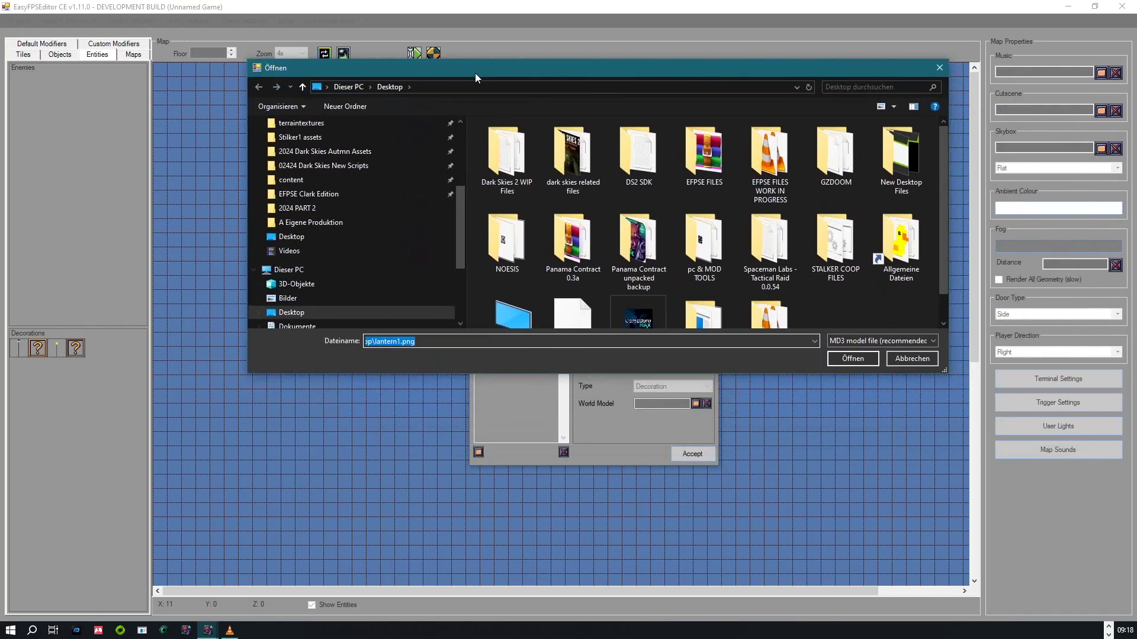
scroll(669, 228, down, 1)
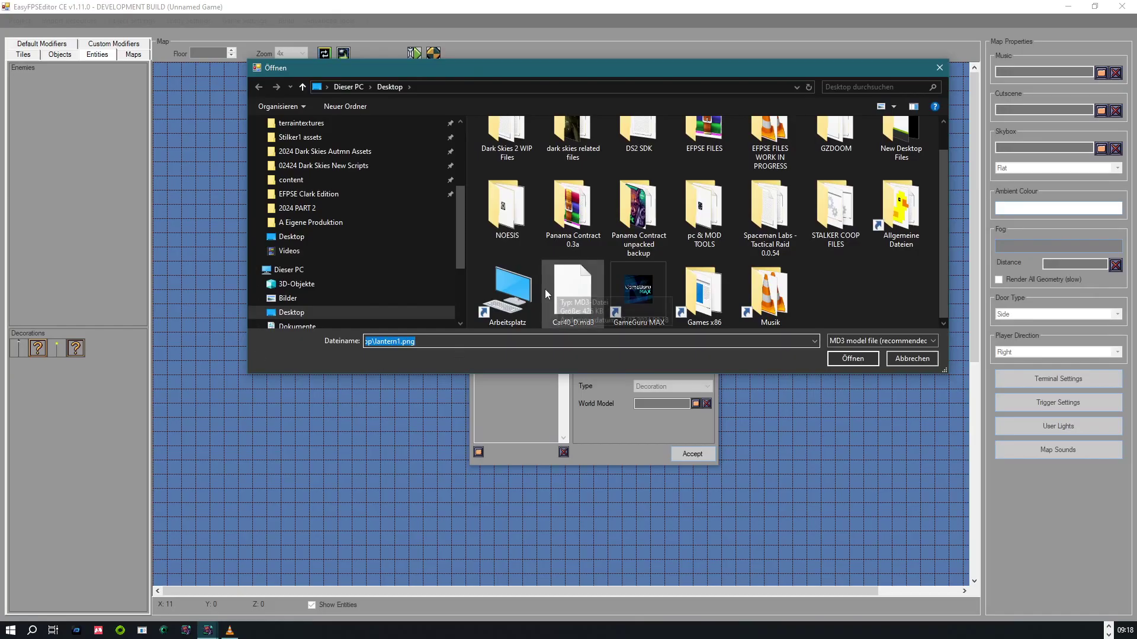
click(580, 299)
click(853, 358)
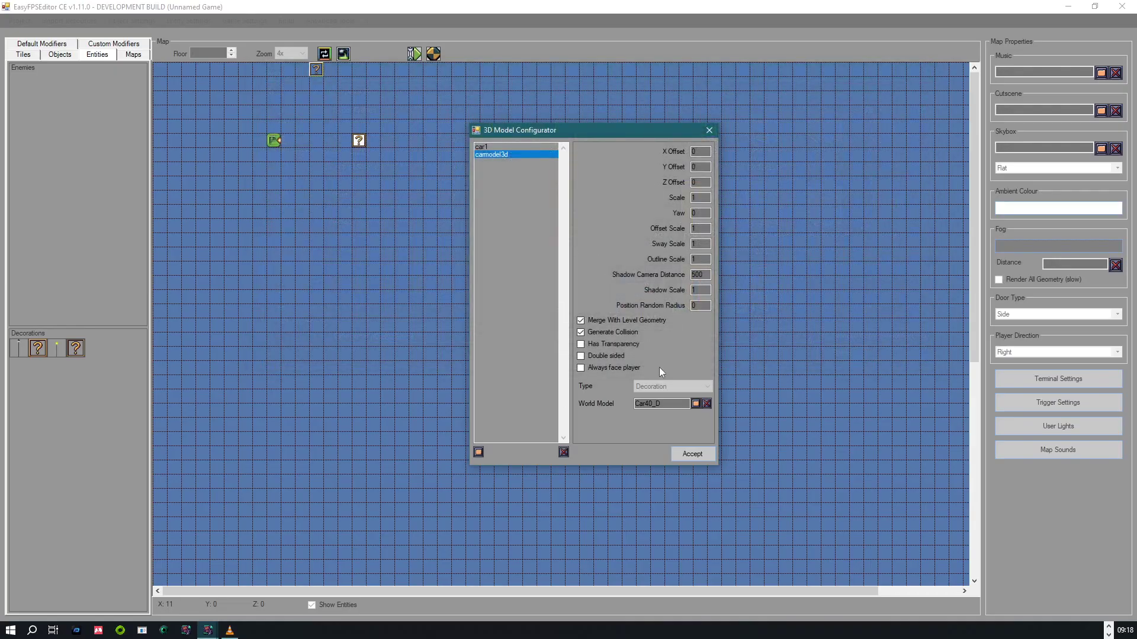
click(689, 456)
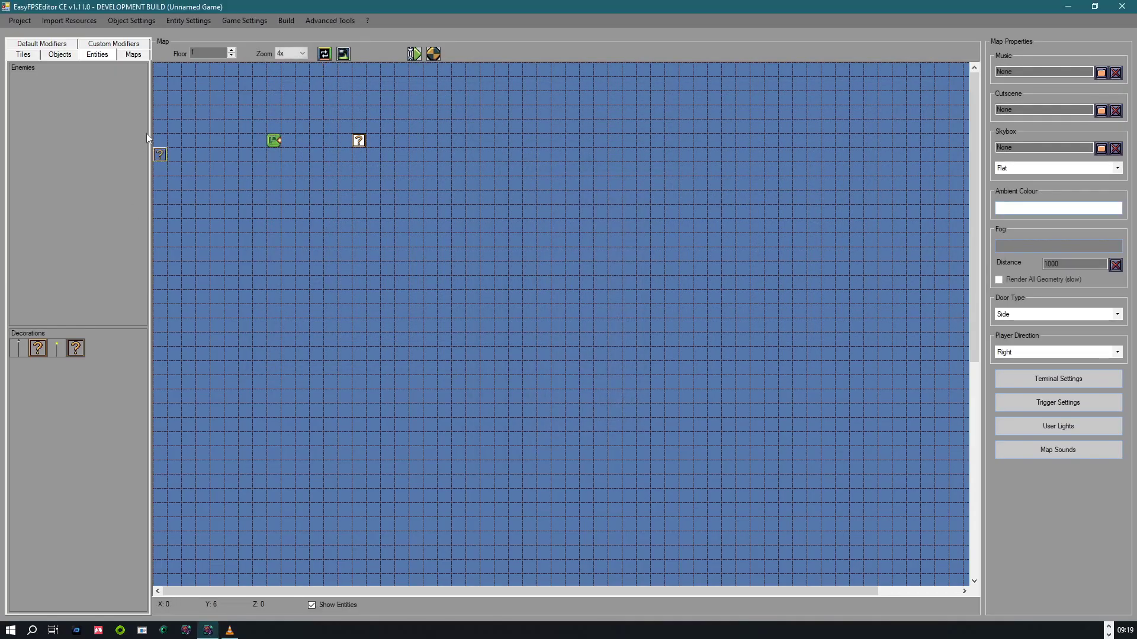
Launch a test run of the map, centre the game window and start a new game.
click(433, 54)
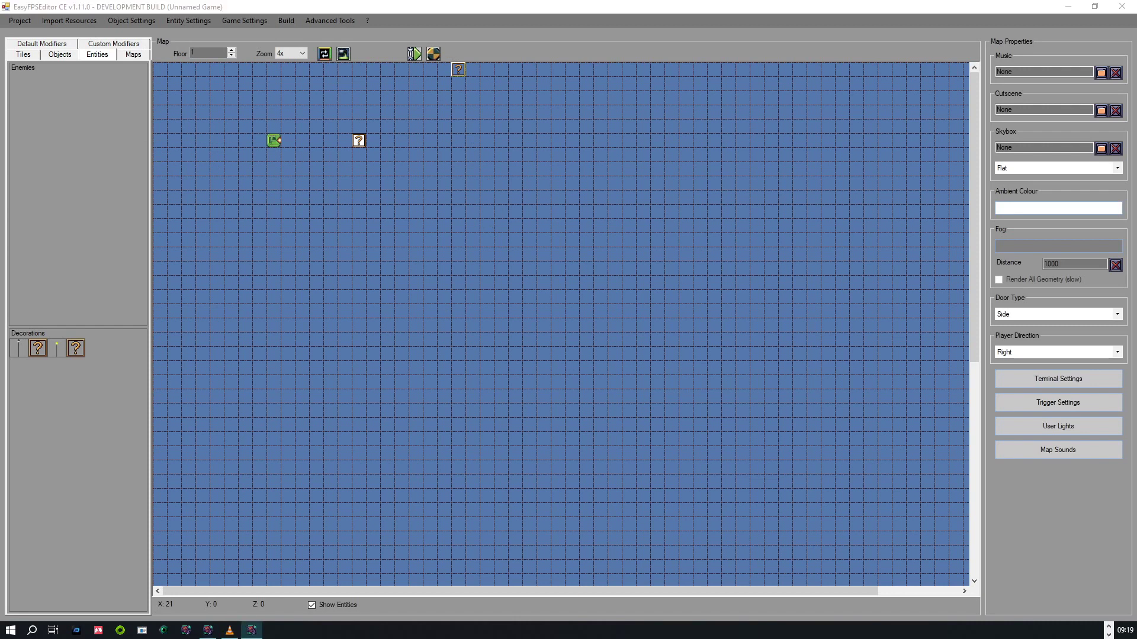
drag(0, 229, 577, 66)
click(236, 348)
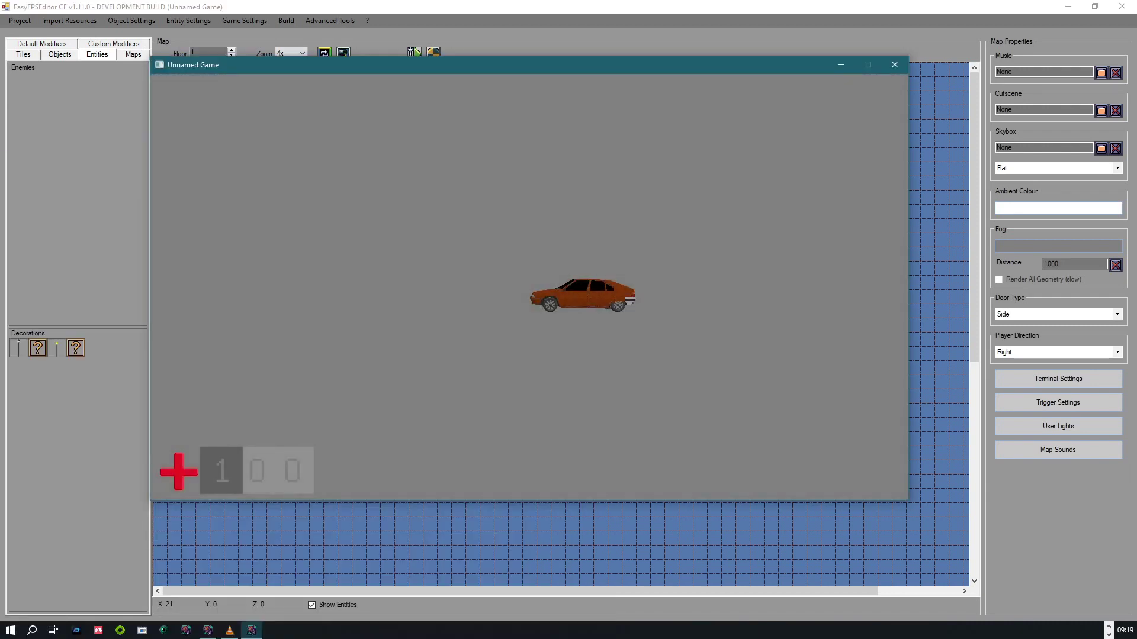
Walk around the car in the test game to examine its side, front and rear, and exit the game.
key(w)
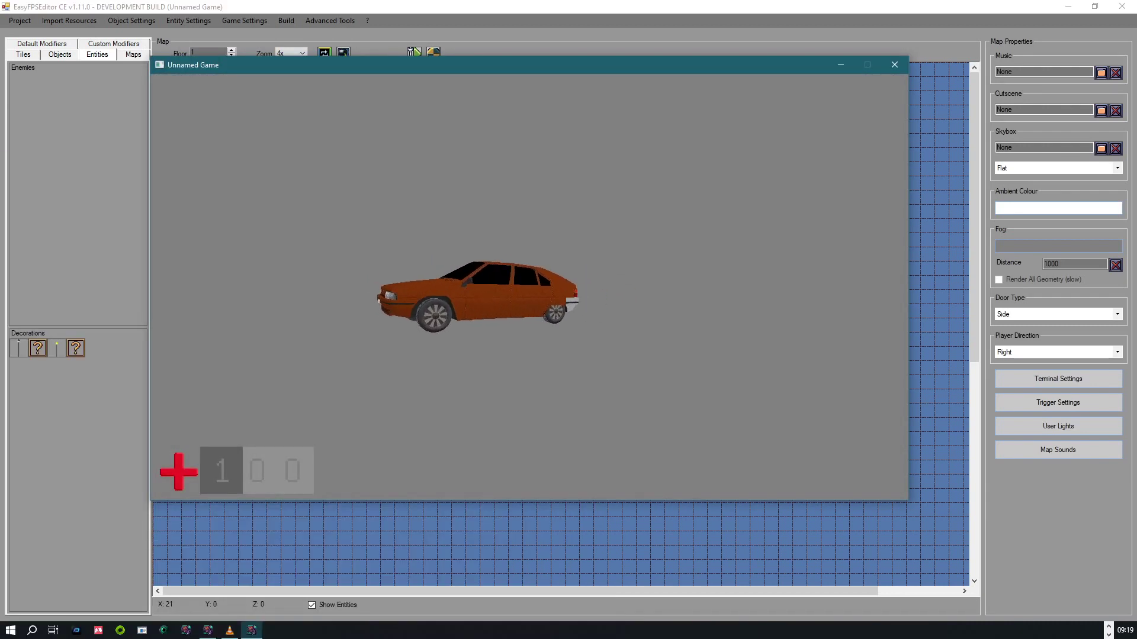
key(w)
key(a)
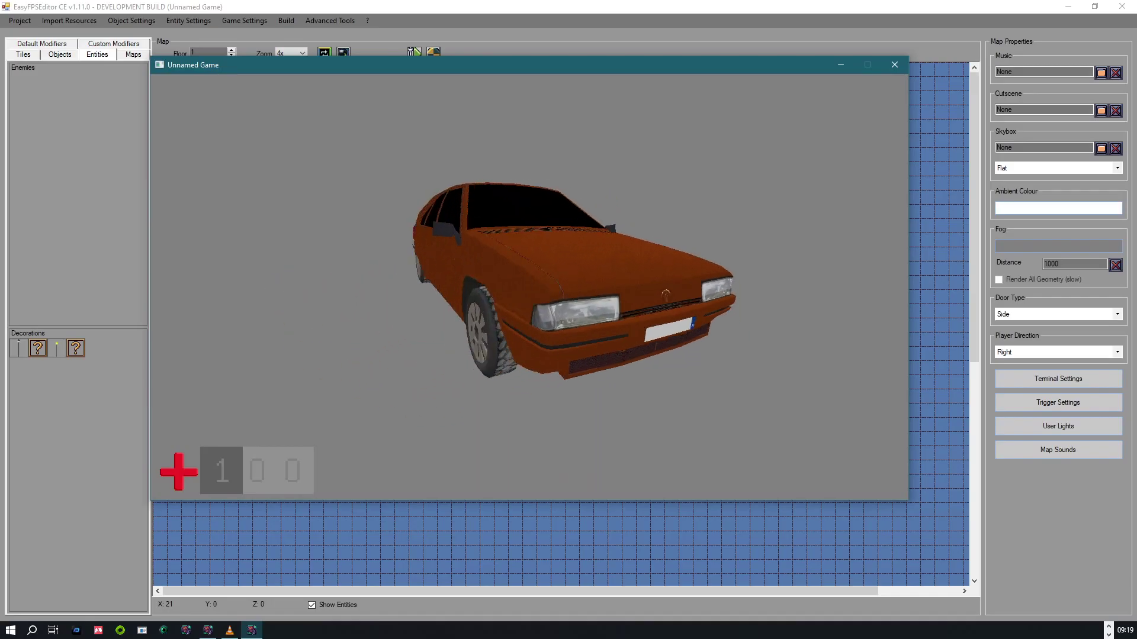
key(w)
key(space)
key(d)
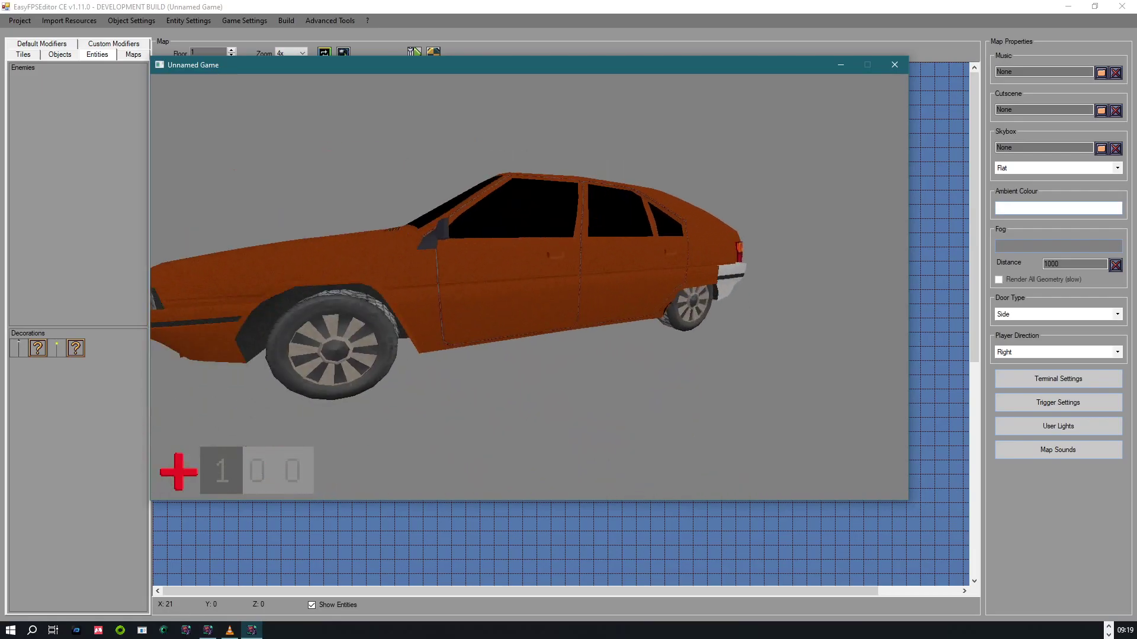
key(d)
key(w)
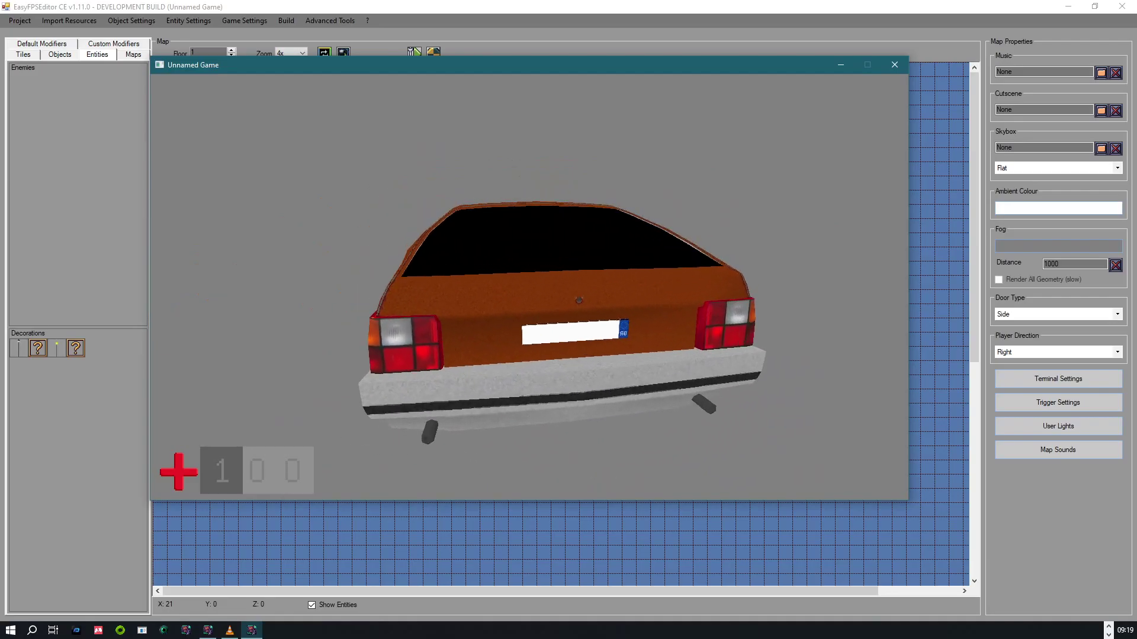
key(d)
key(w)
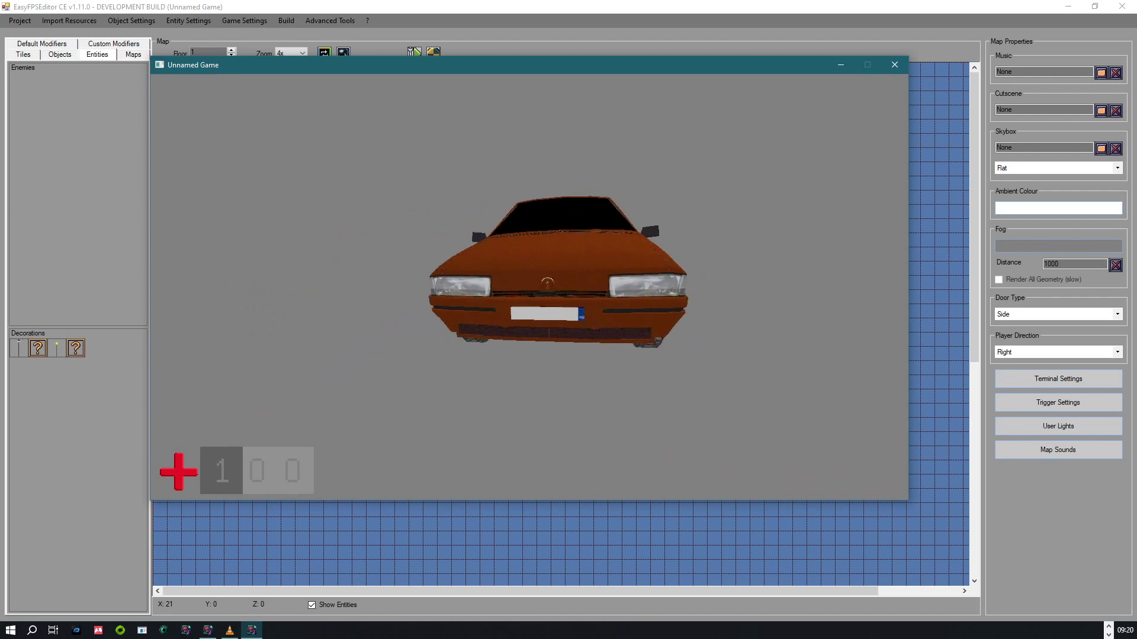
key(Escape)
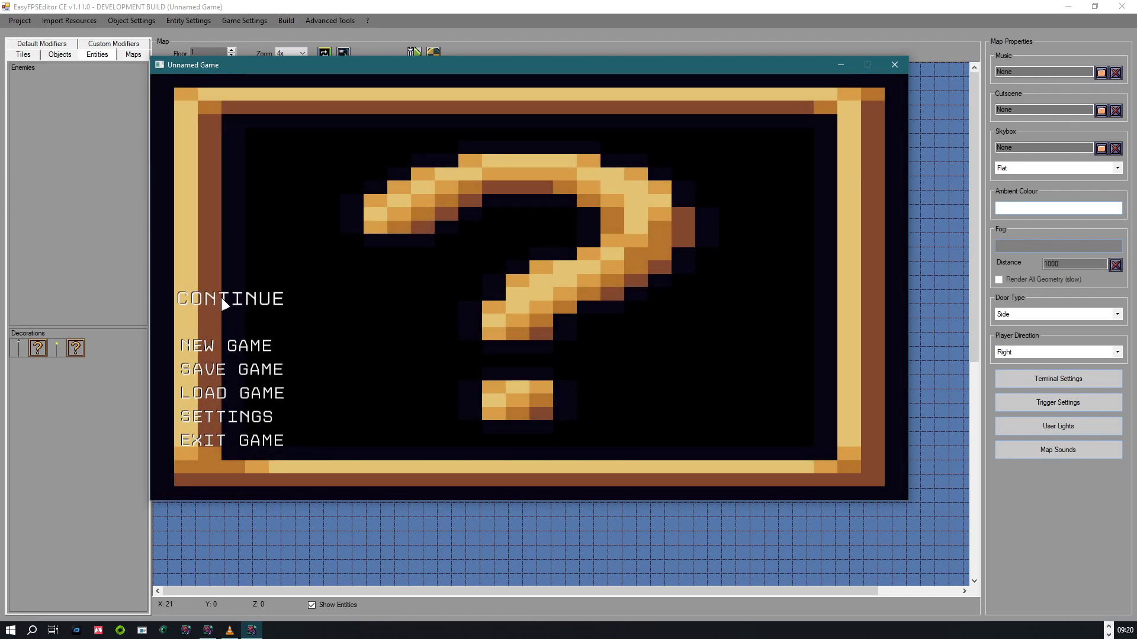
click(229, 445)
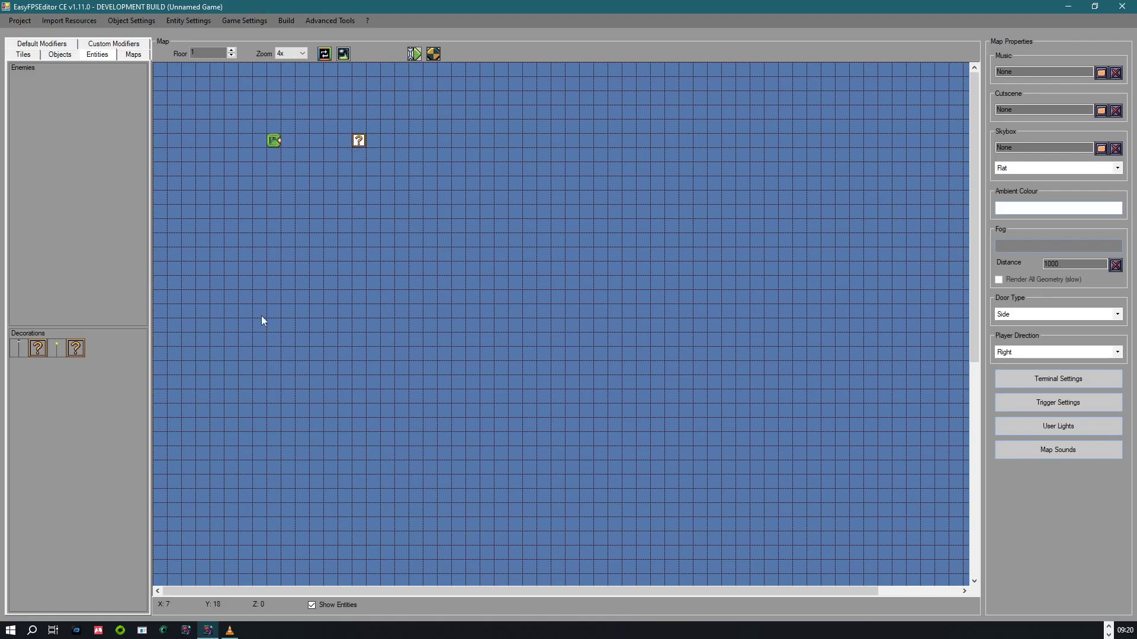
drag(331, 155, 233, 182)
drag(266, 65, 158, 254)
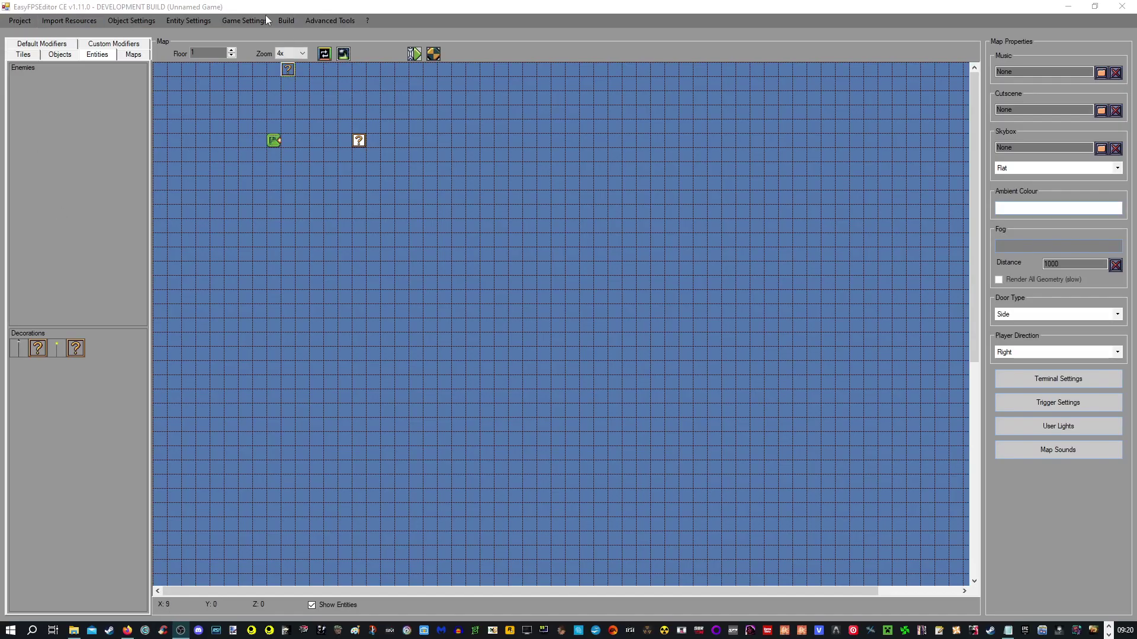
click(154, 10)
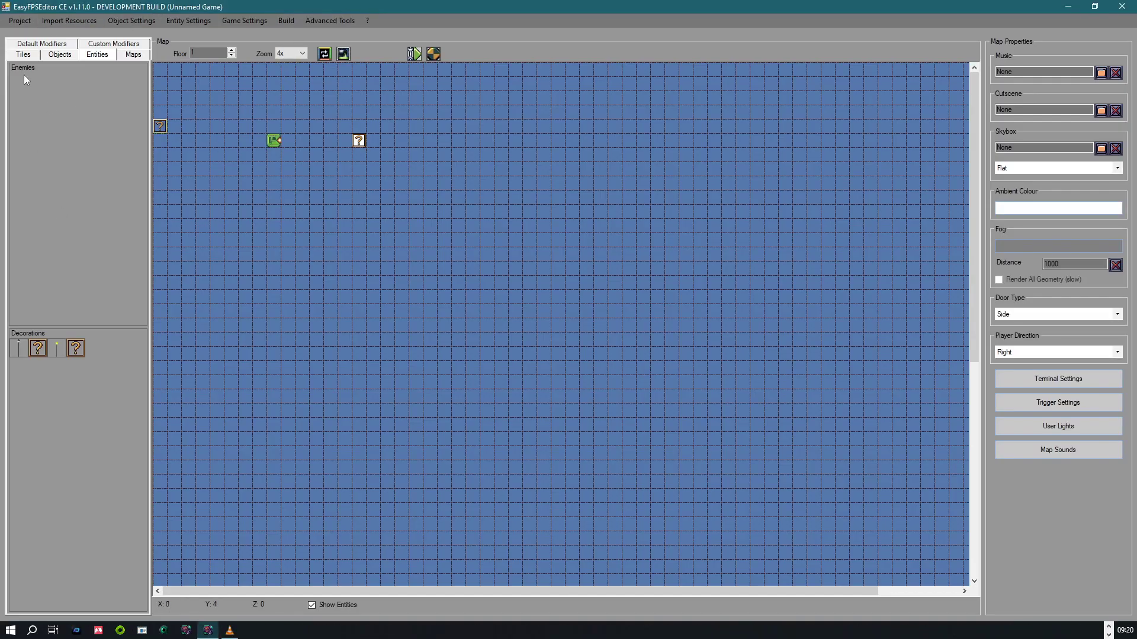